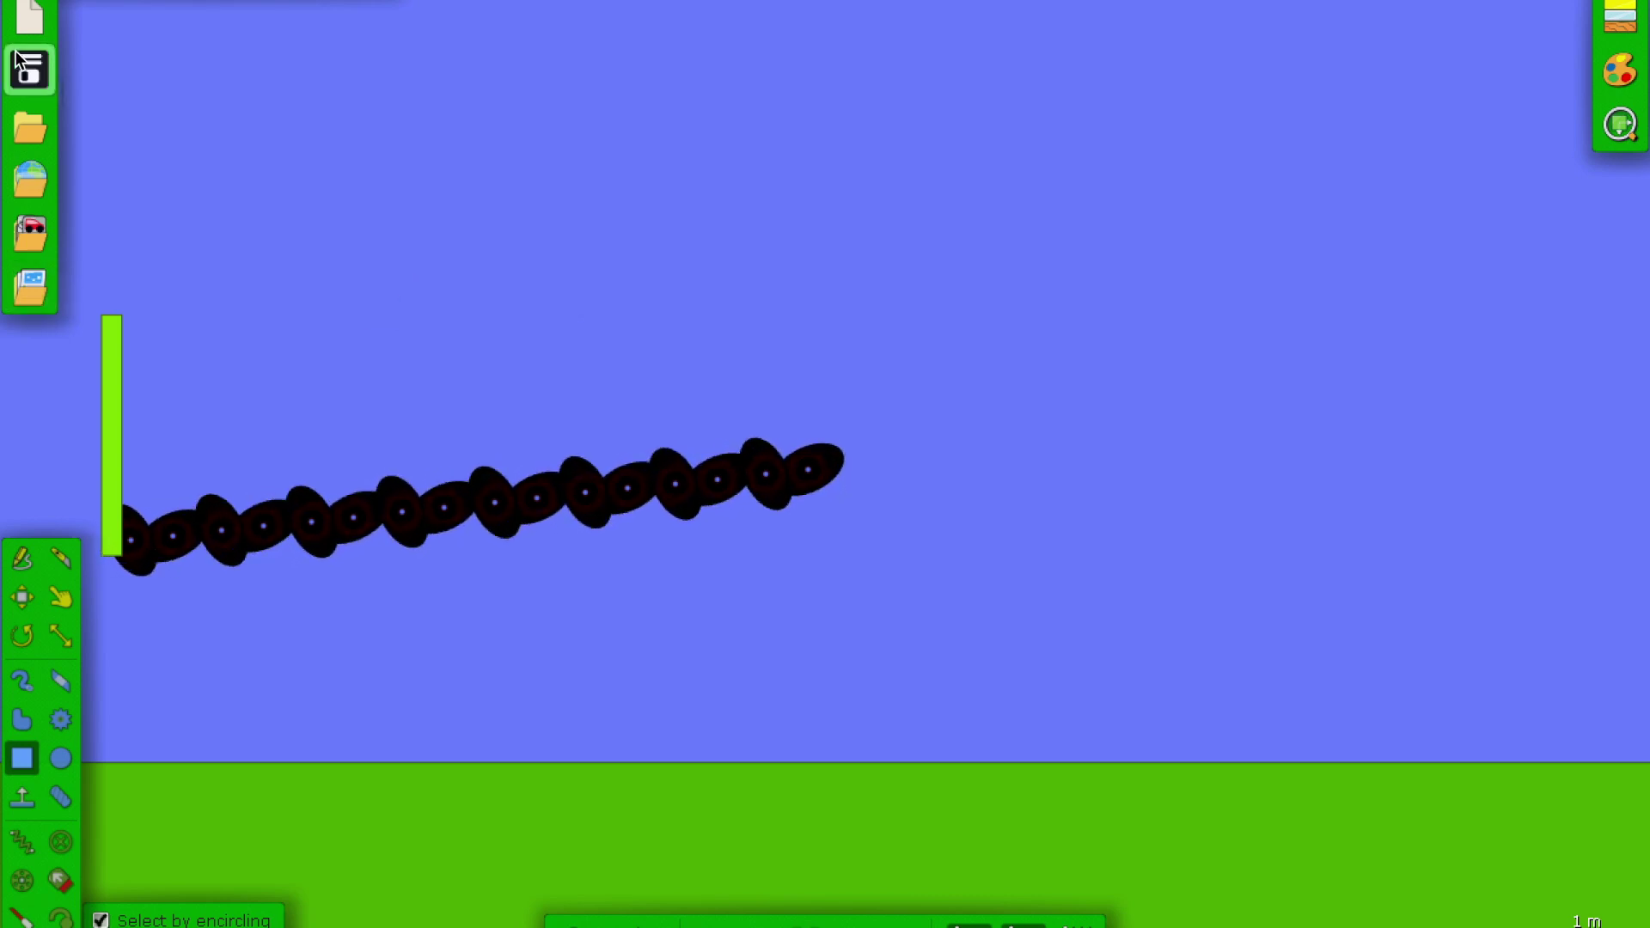
Start a new empty scene and draw a wide, flat box in the air above the ground
left_click(27, 19)
left_click(109, 156)
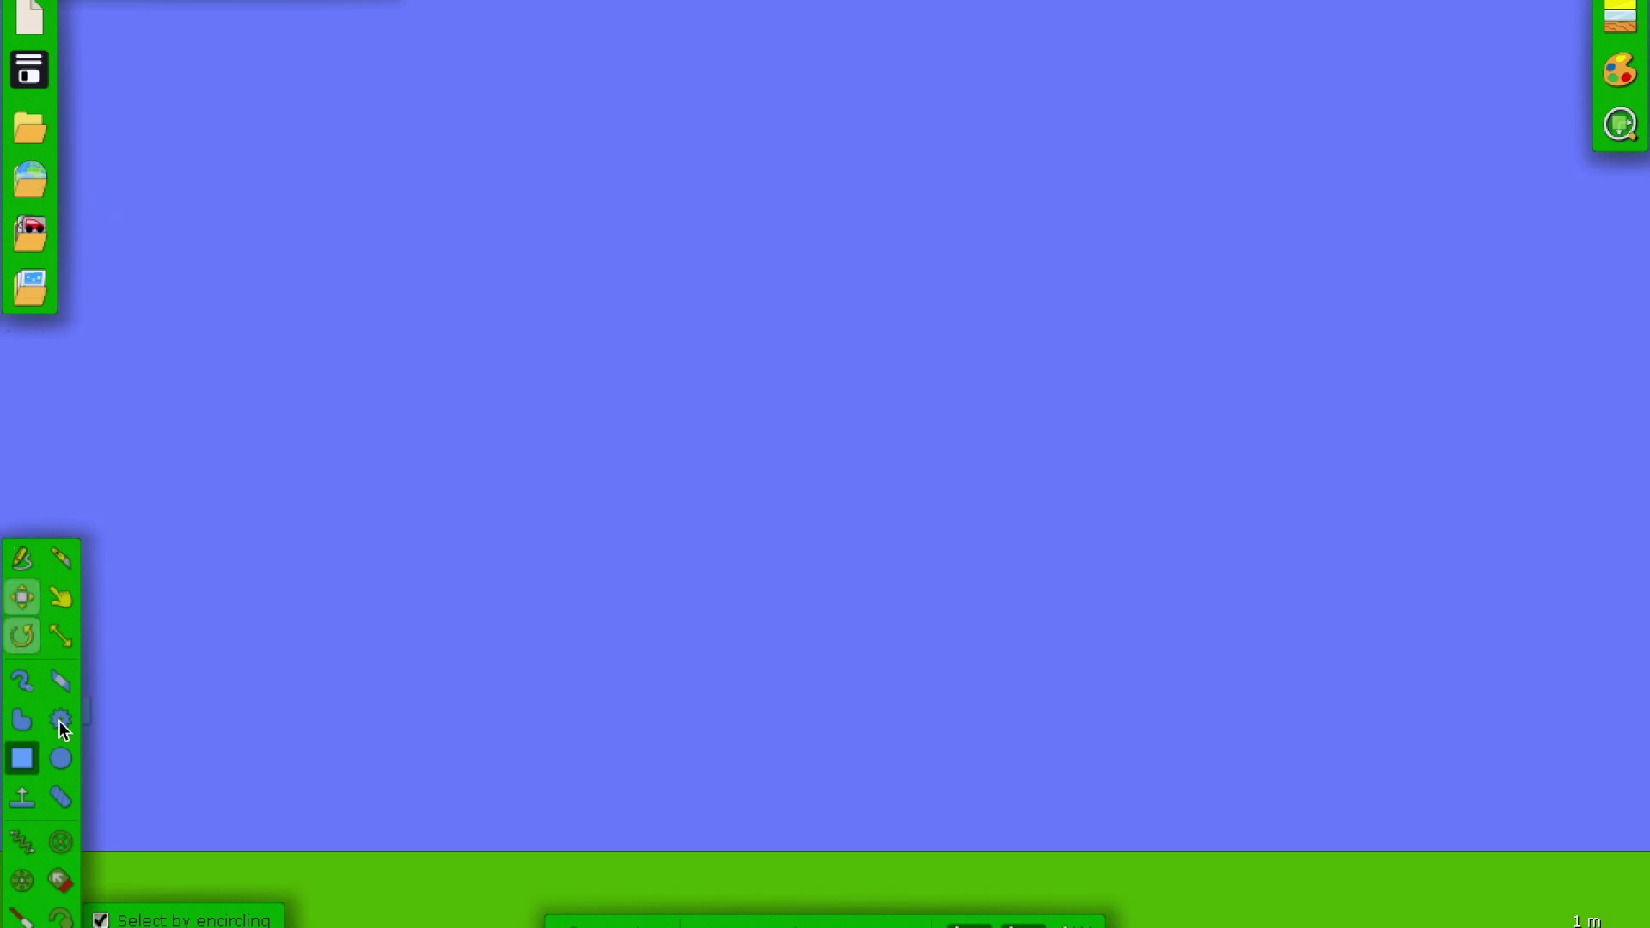
left_click_drag(1070, 306, 905, 343)
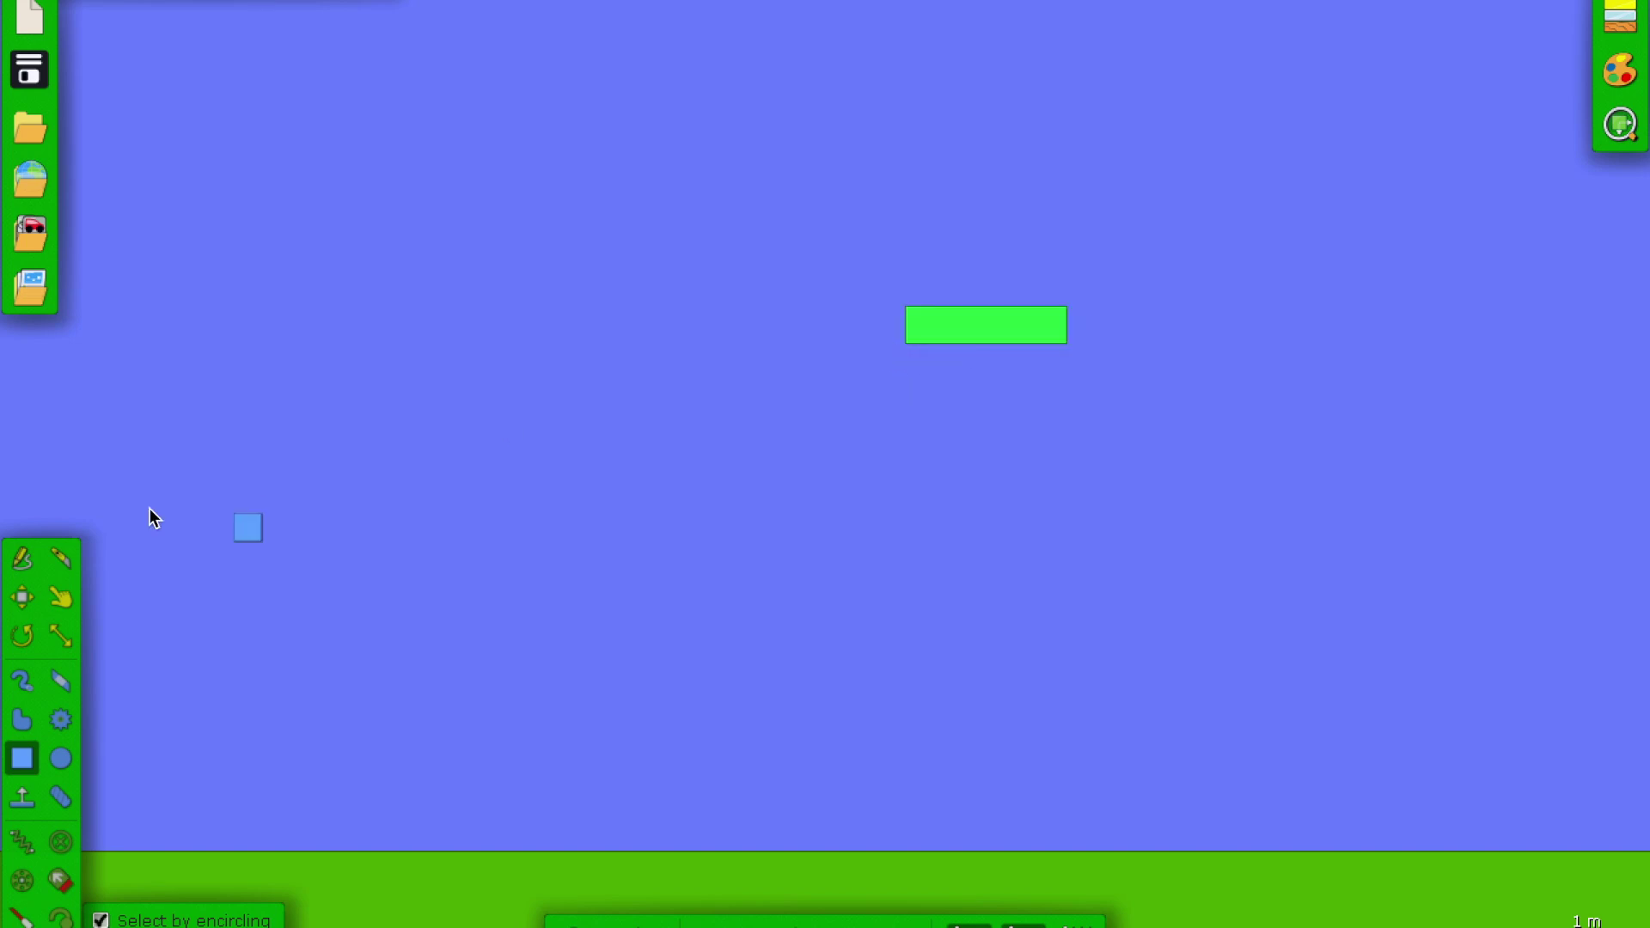
Reposition the box, glue it to the background, and raise it above the ground as a floating platform
left_click(41, 587)
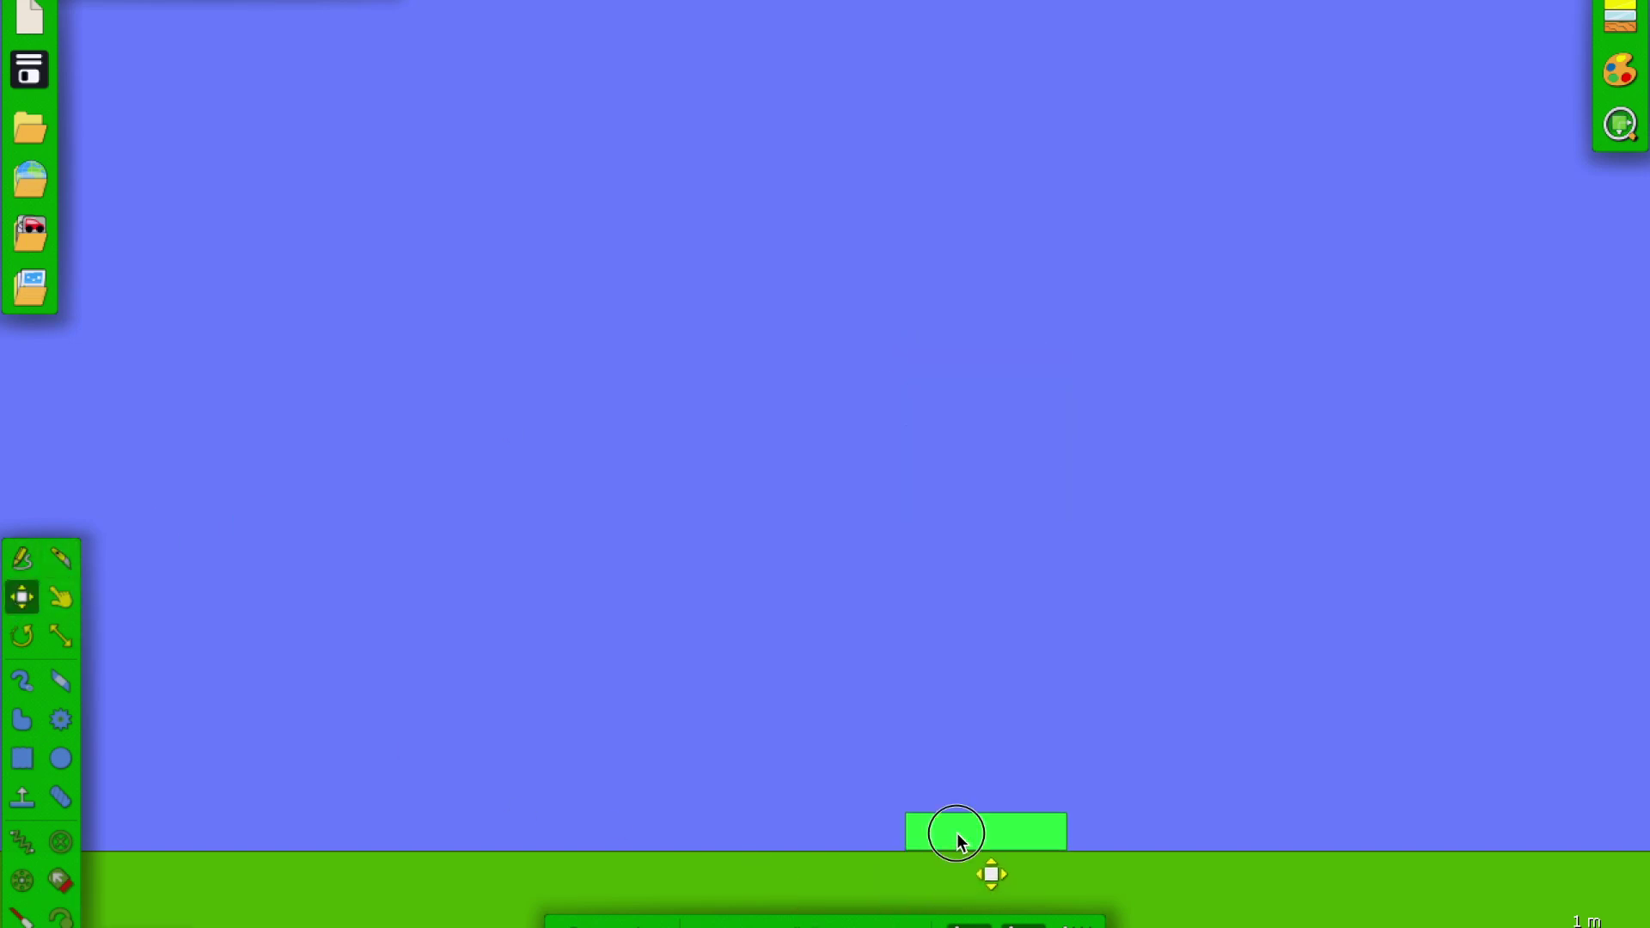
left_click_drag(960, 841, 770, 762)
right_click(771, 761)
mouse_move(855, 899)
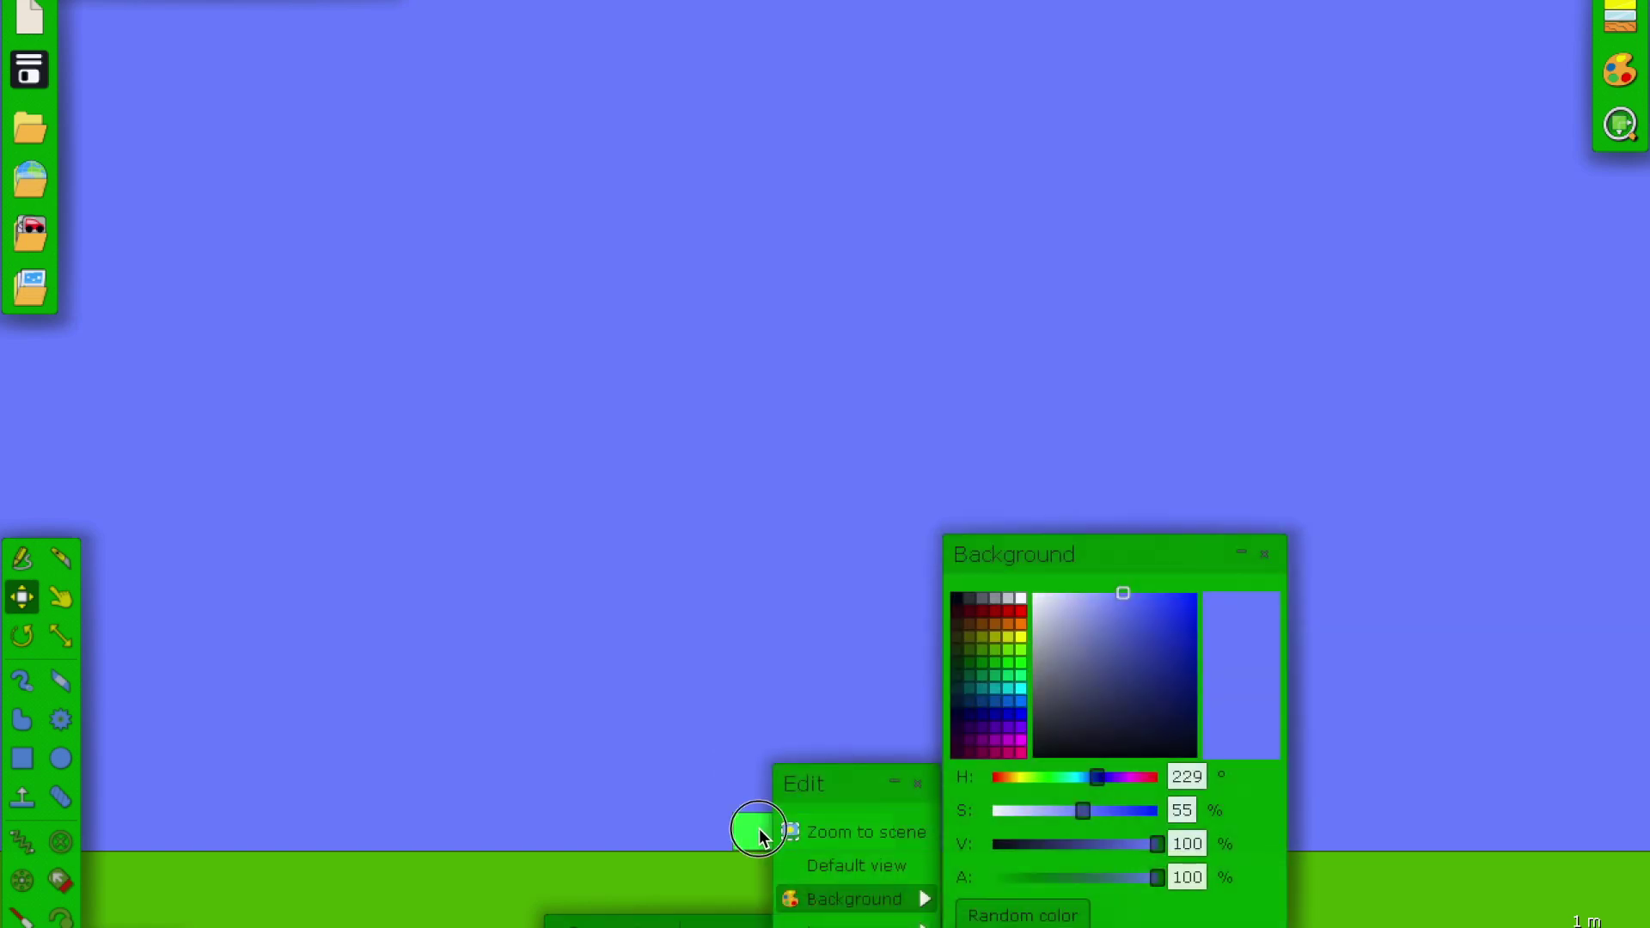
left_click(760, 829)
right_click(760, 828)
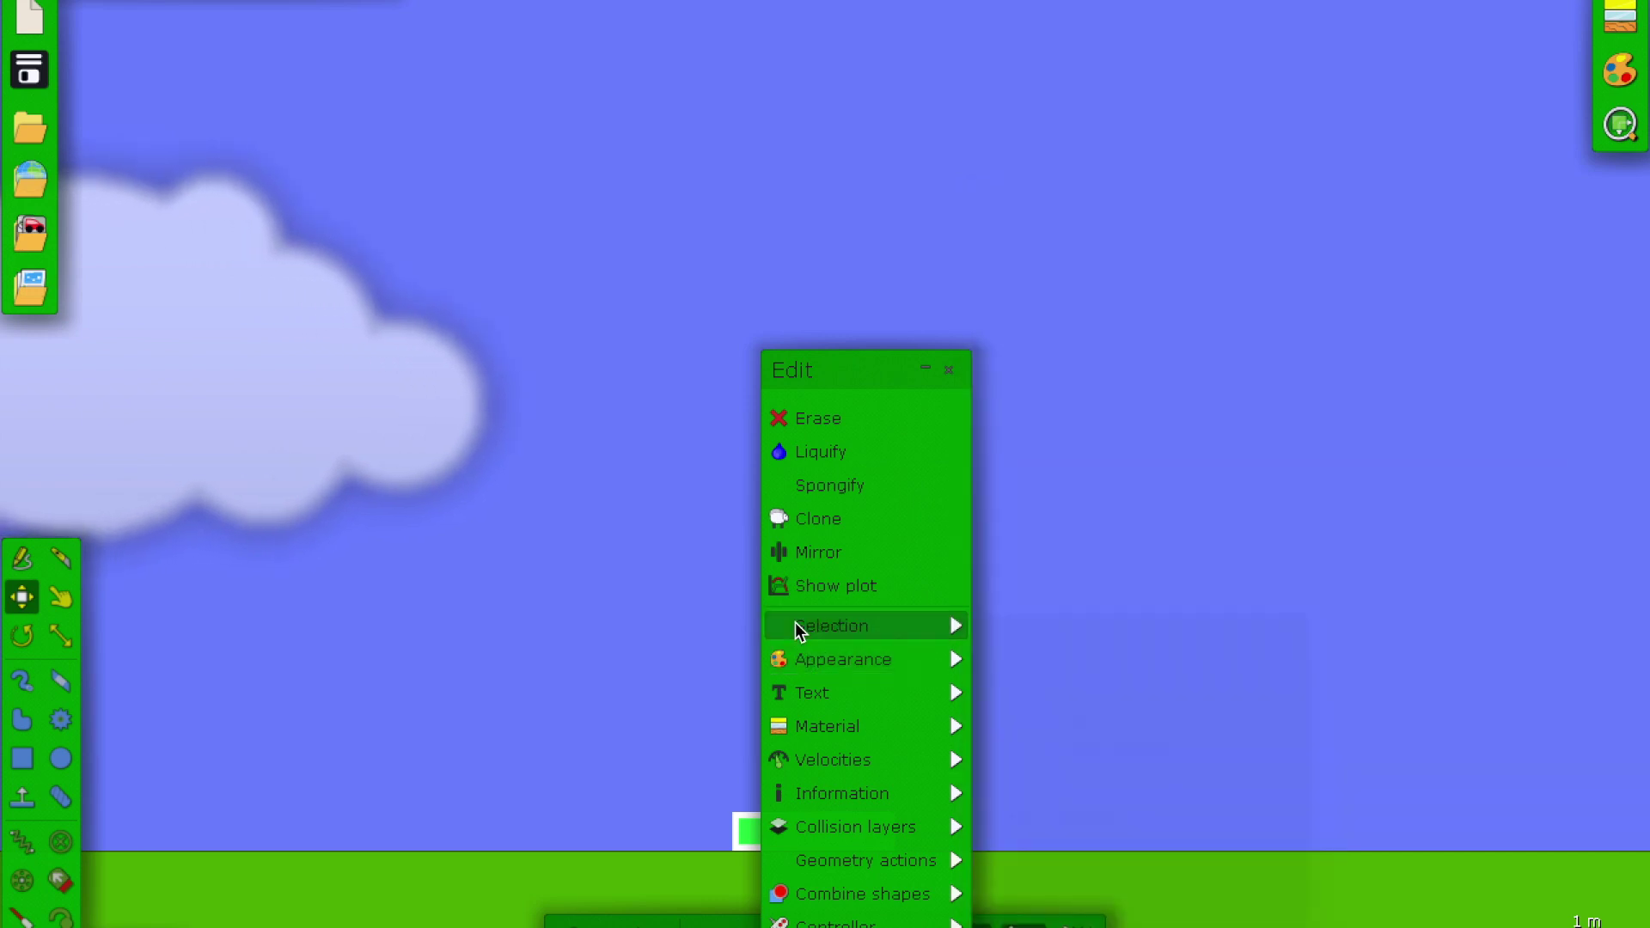
mouse_move(851, 860)
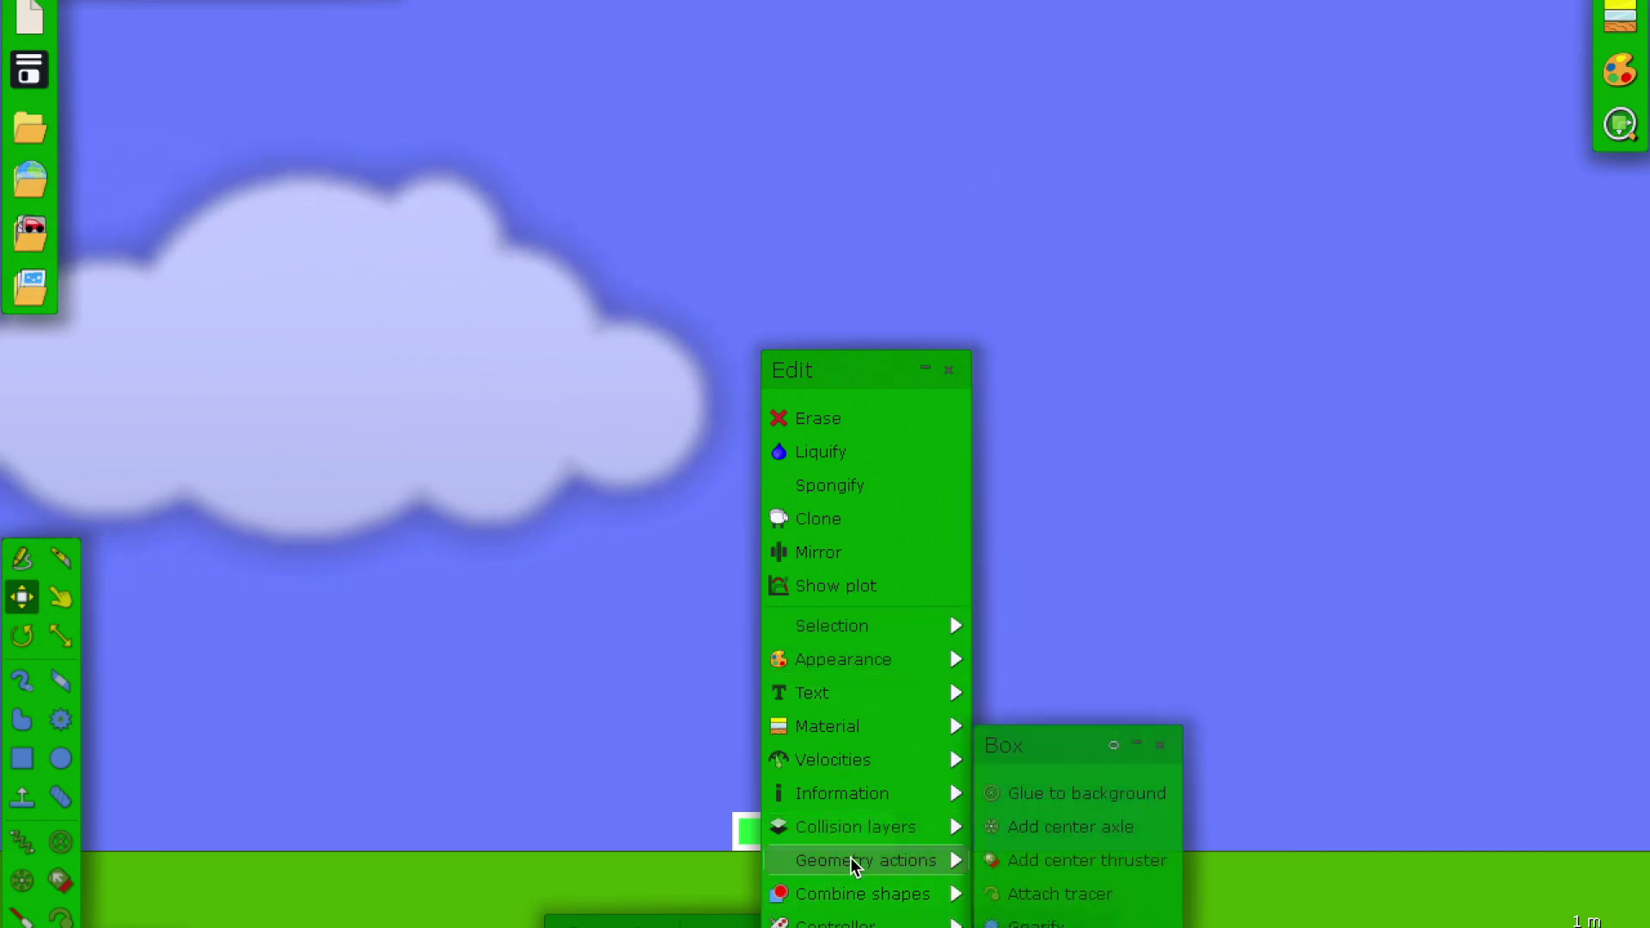
left_click(1011, 795)
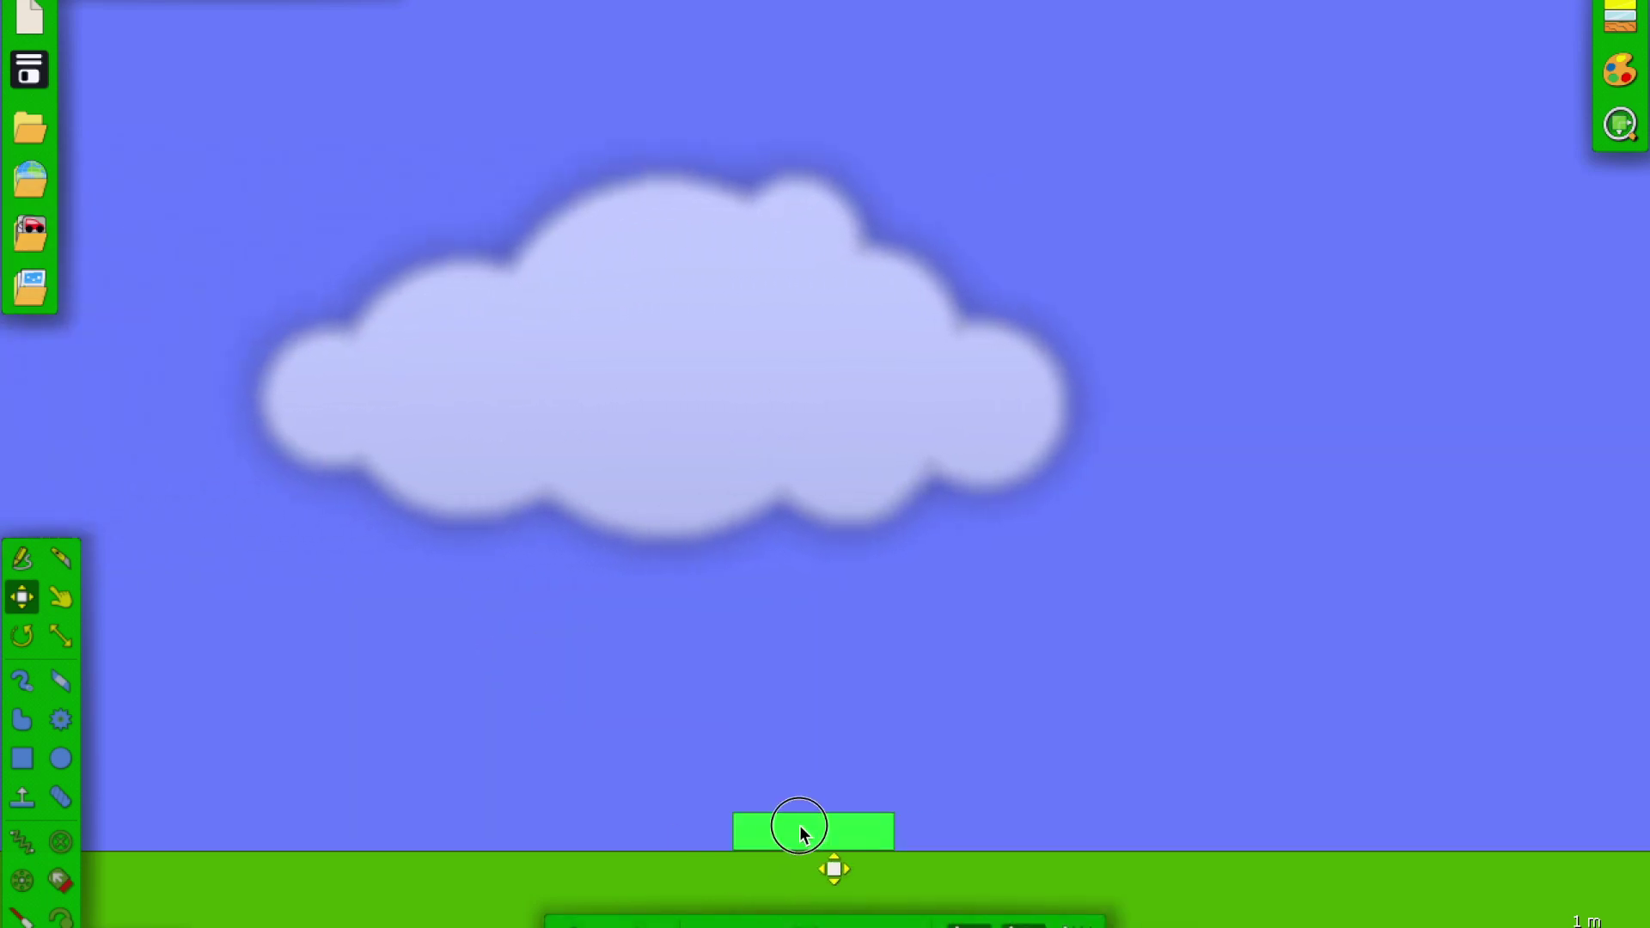
left_click_drag(800, 832, 804, 726)
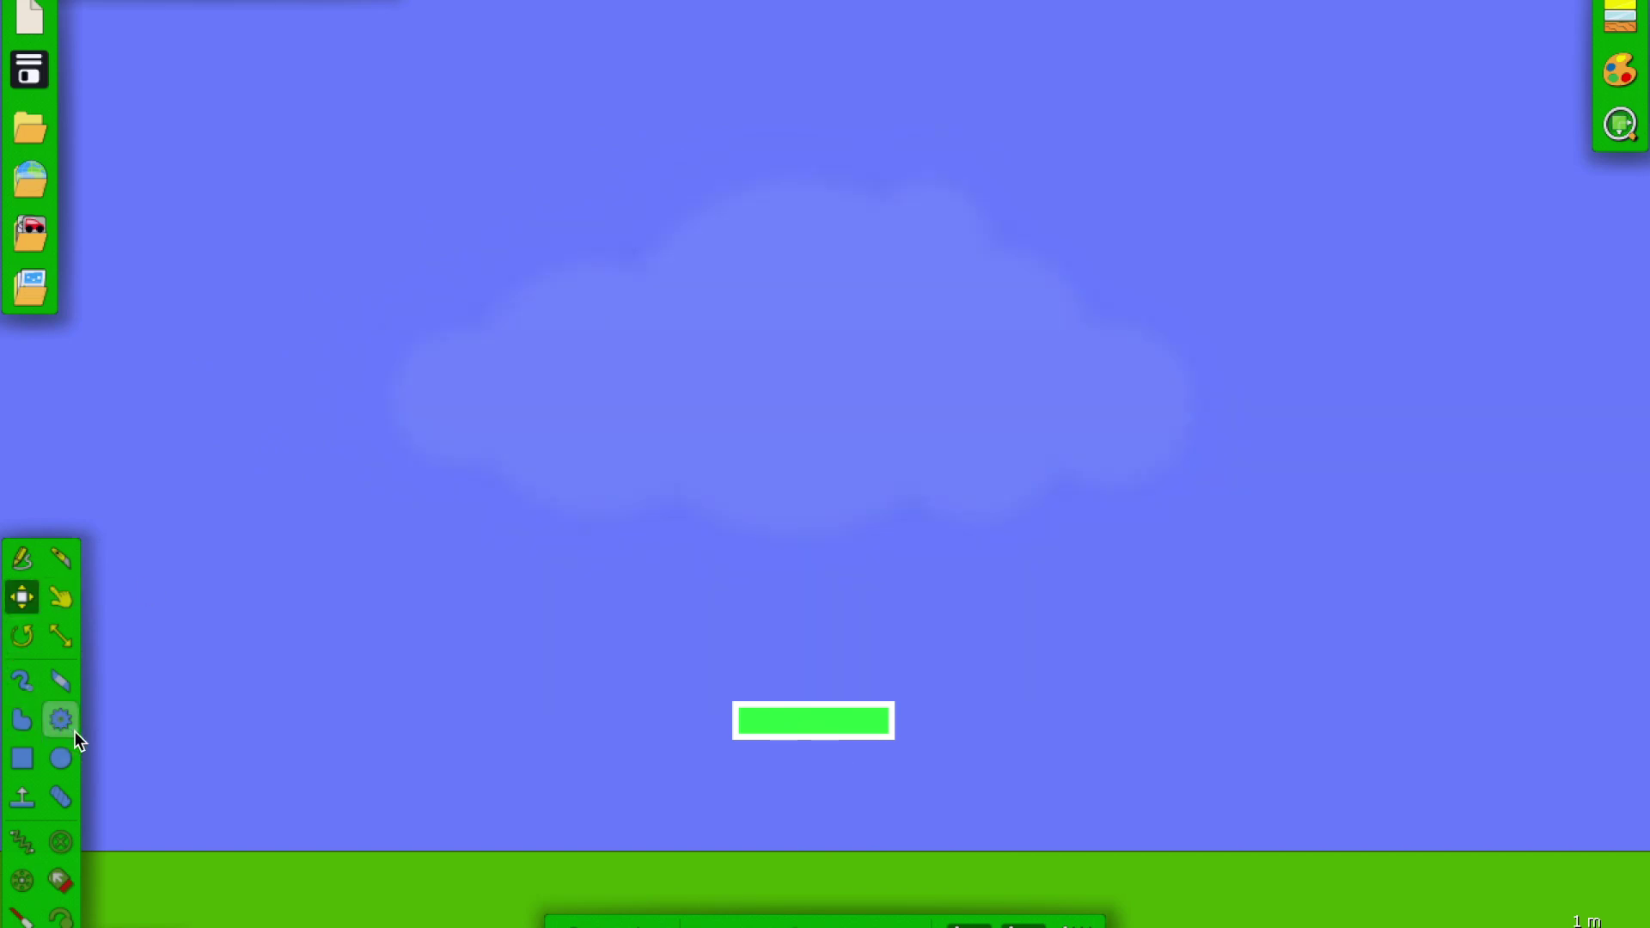
Draw a small circle above the platform, then lift it high up and drop it onto the platform
left_click_drag(791, 560, 785, 580)
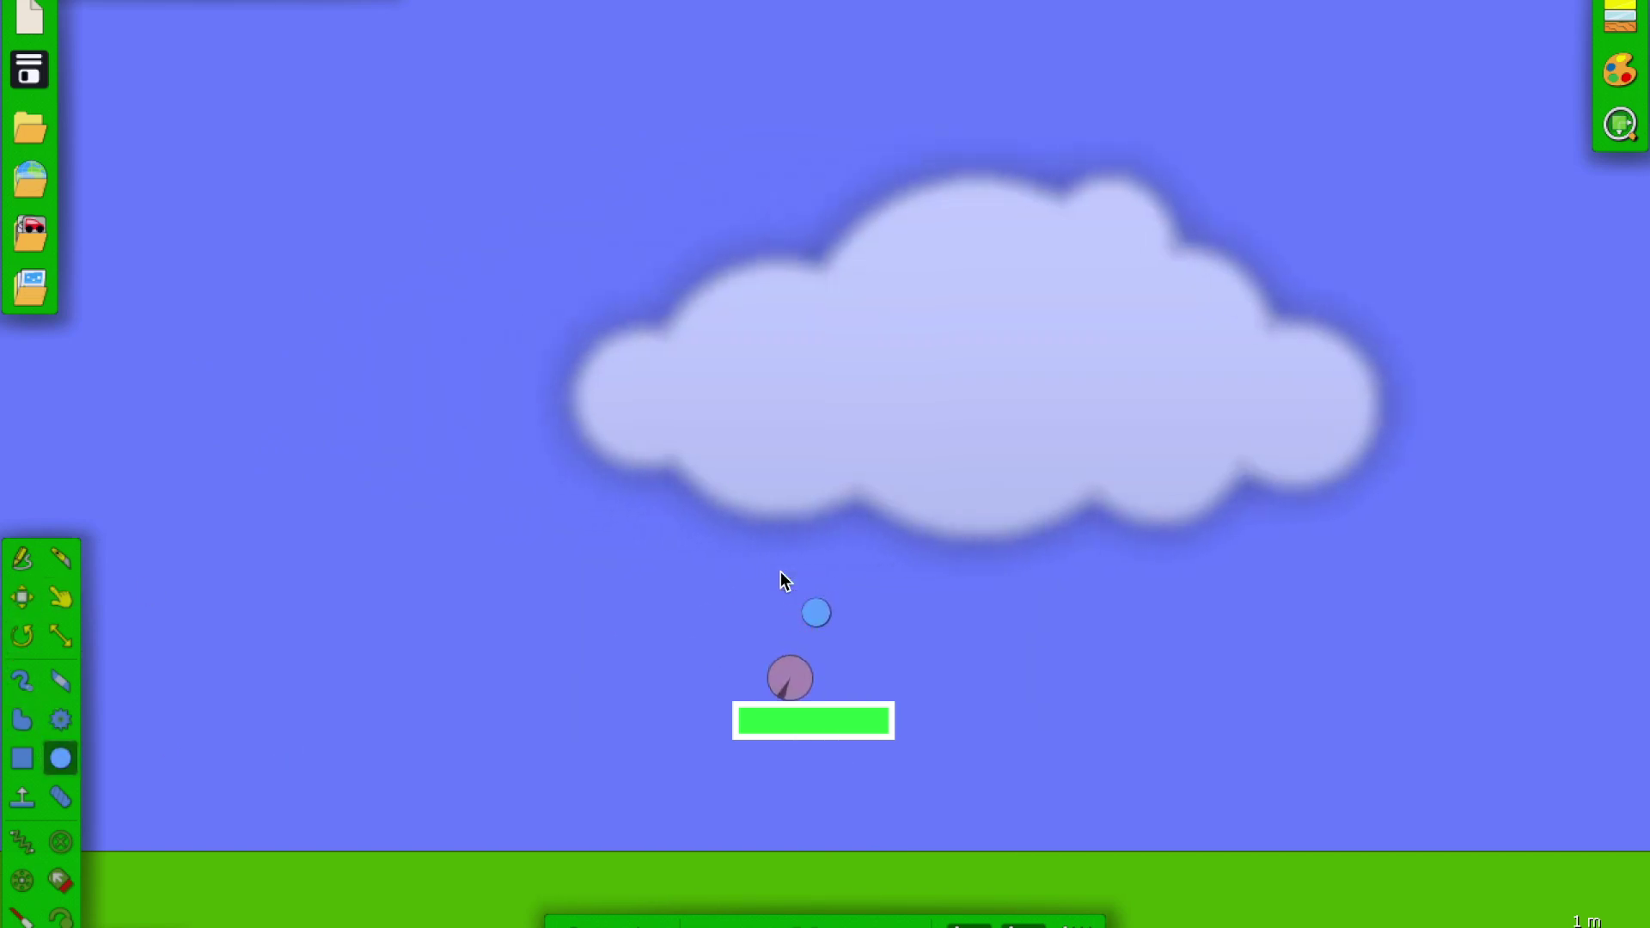
left_click(22, 597)
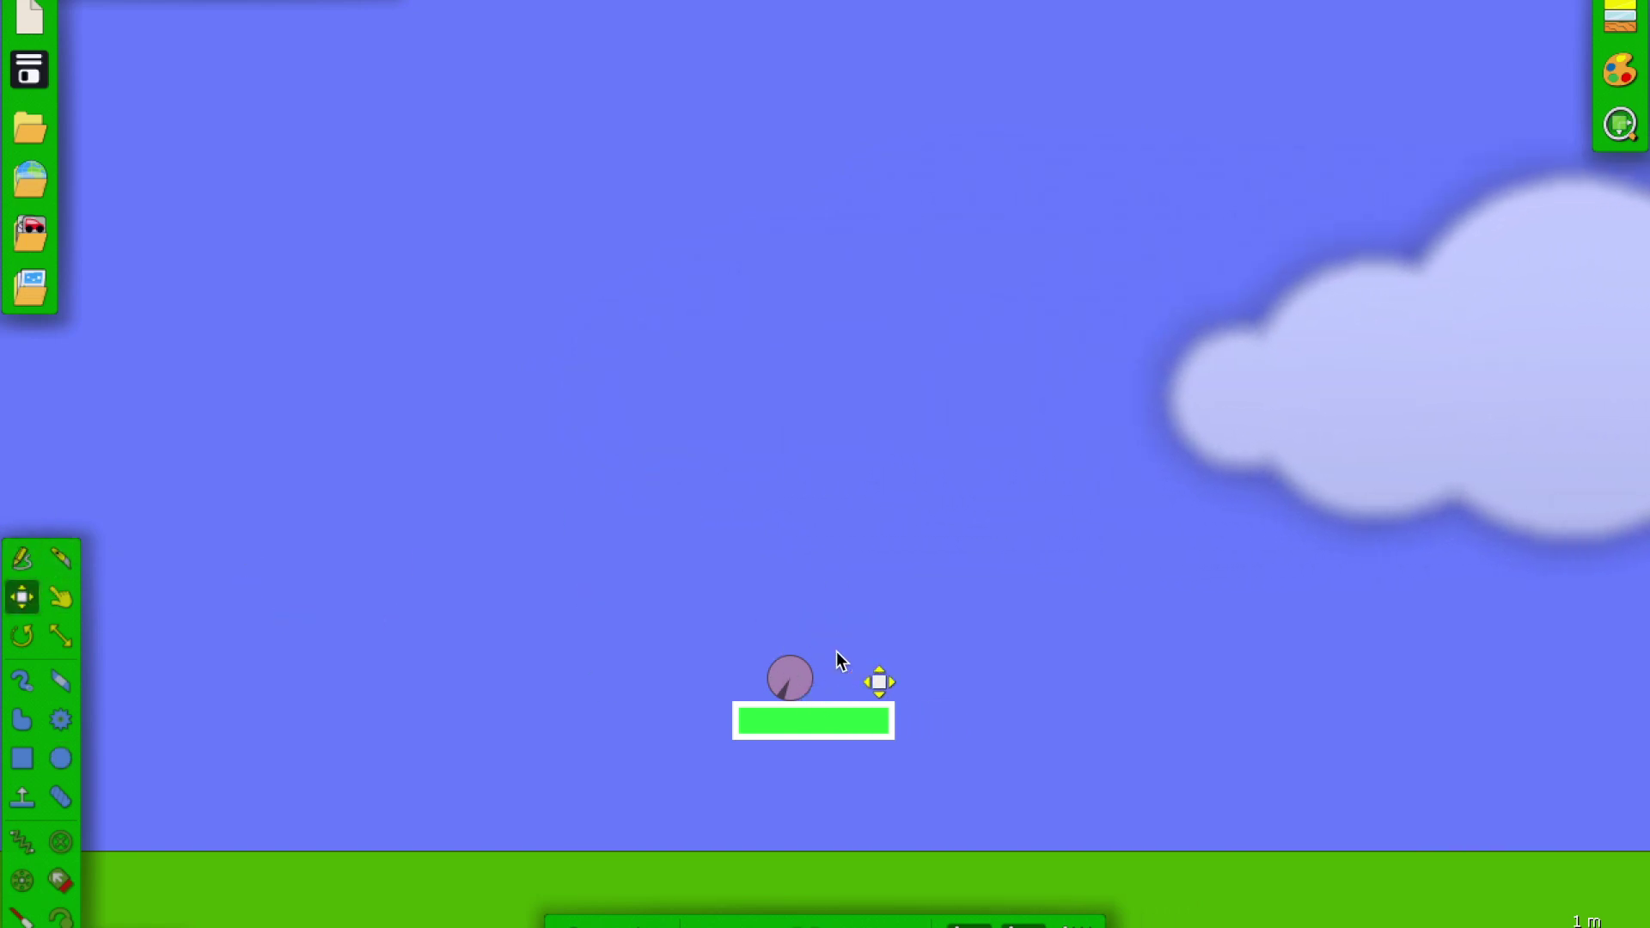
left_click_drag(796, 695, 824, 5)
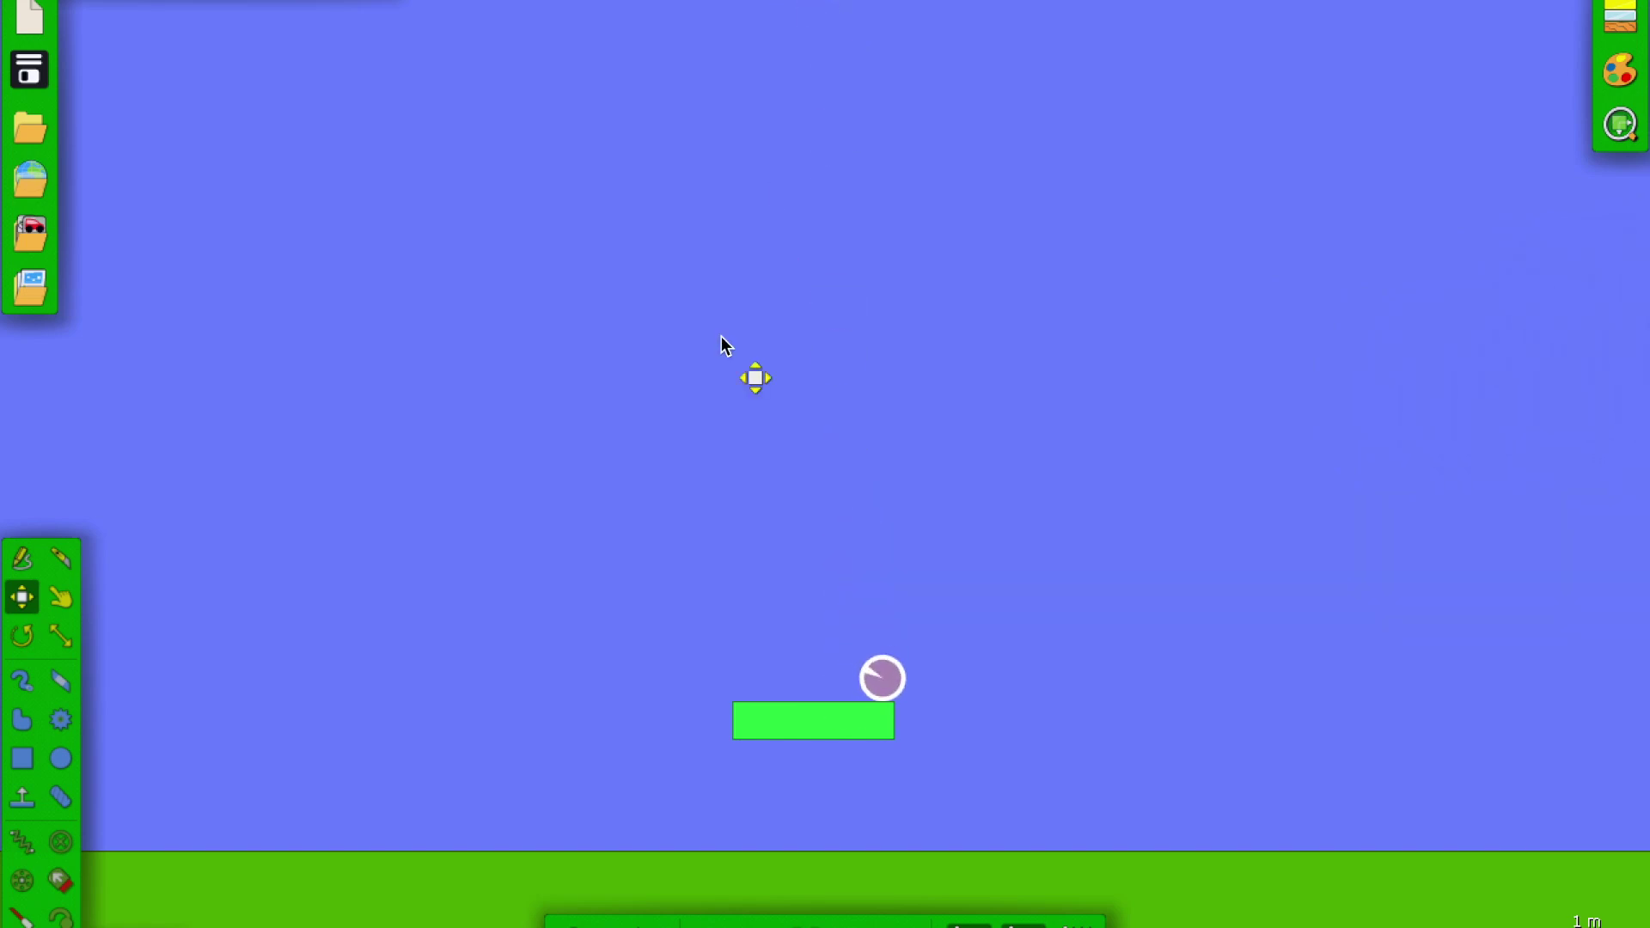
Set the platform's material restitution to 0
right_click(805, 732)
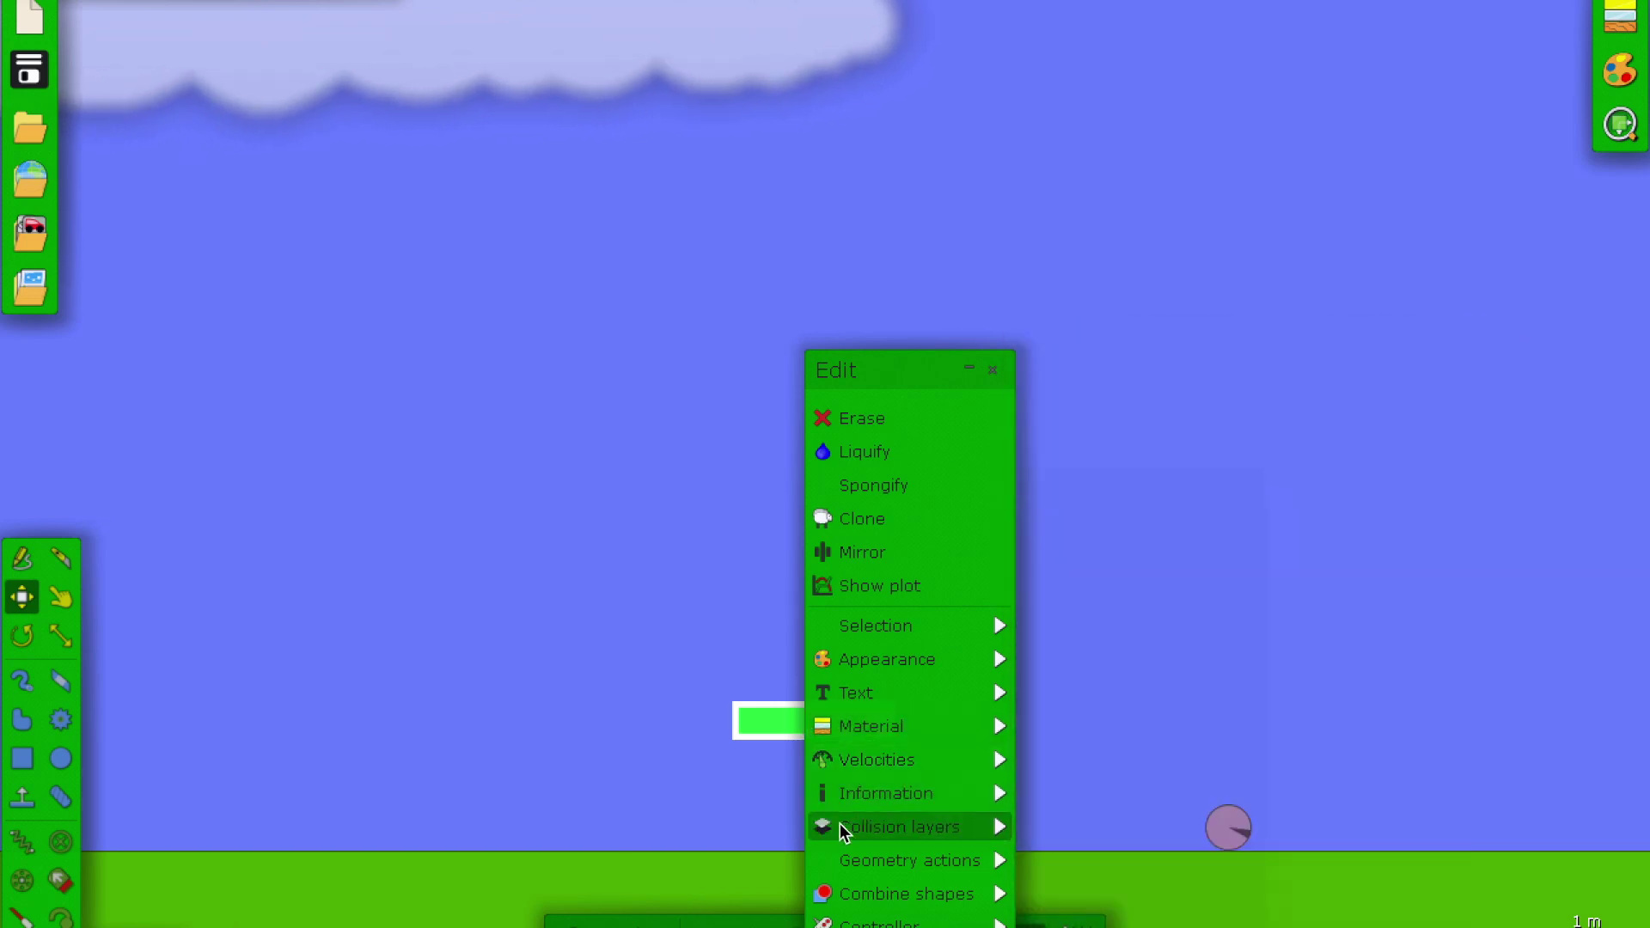
mouse_move(842, 725)
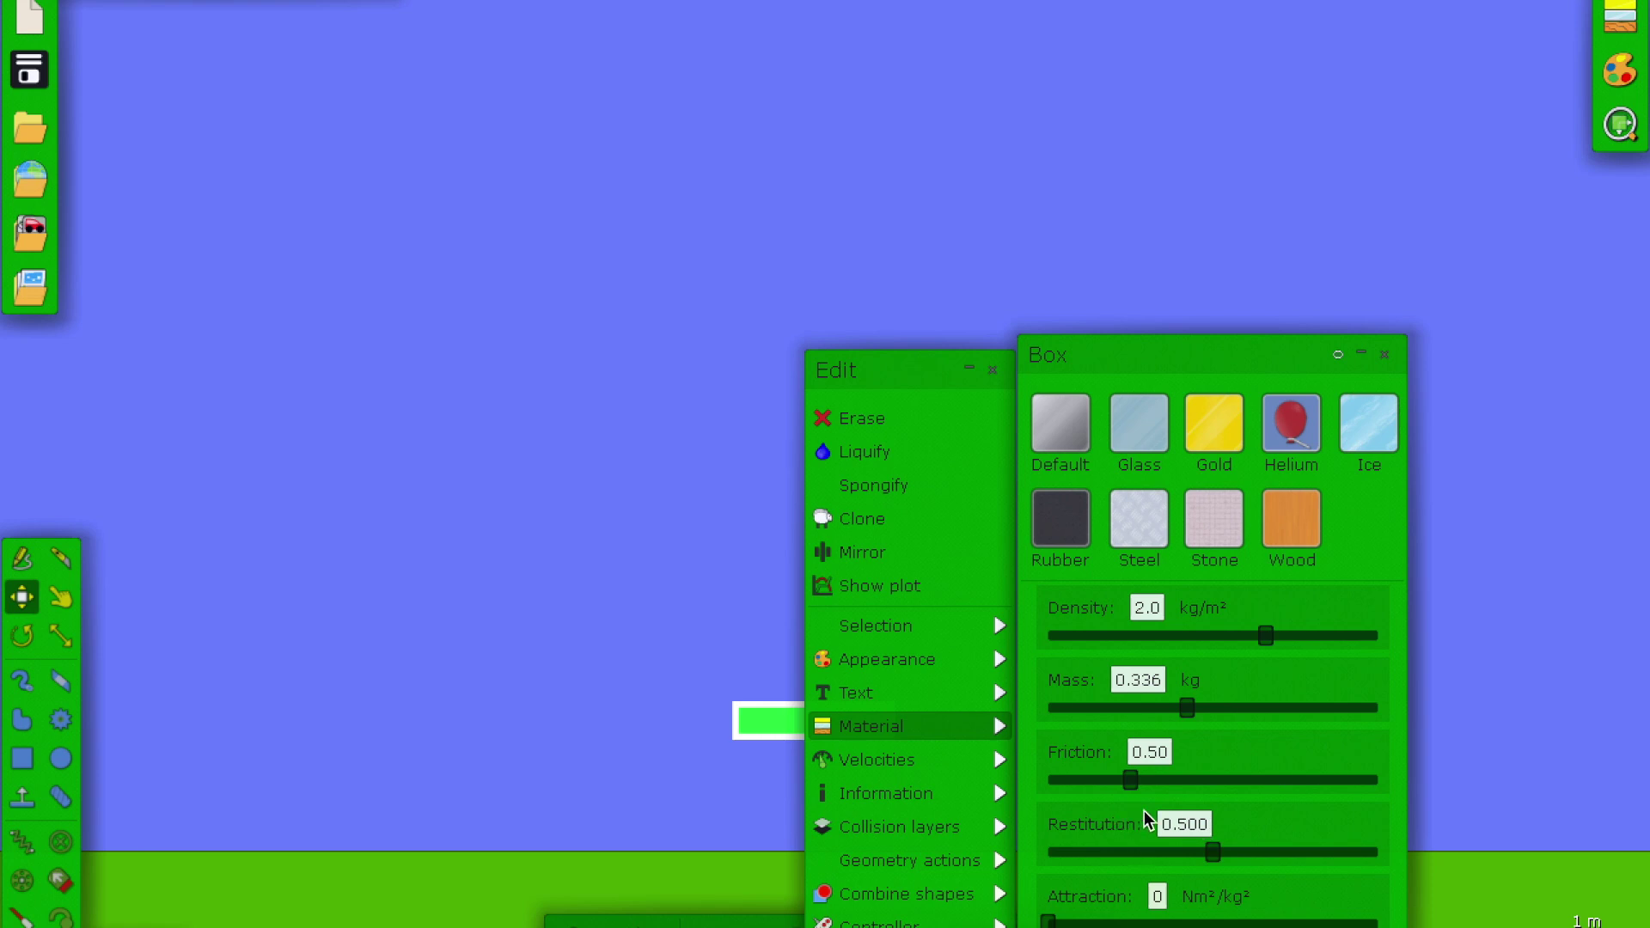
left_click_drag(1212, 853, 1152, 854)
left_click_drag(1114, 870, 1032, 870)
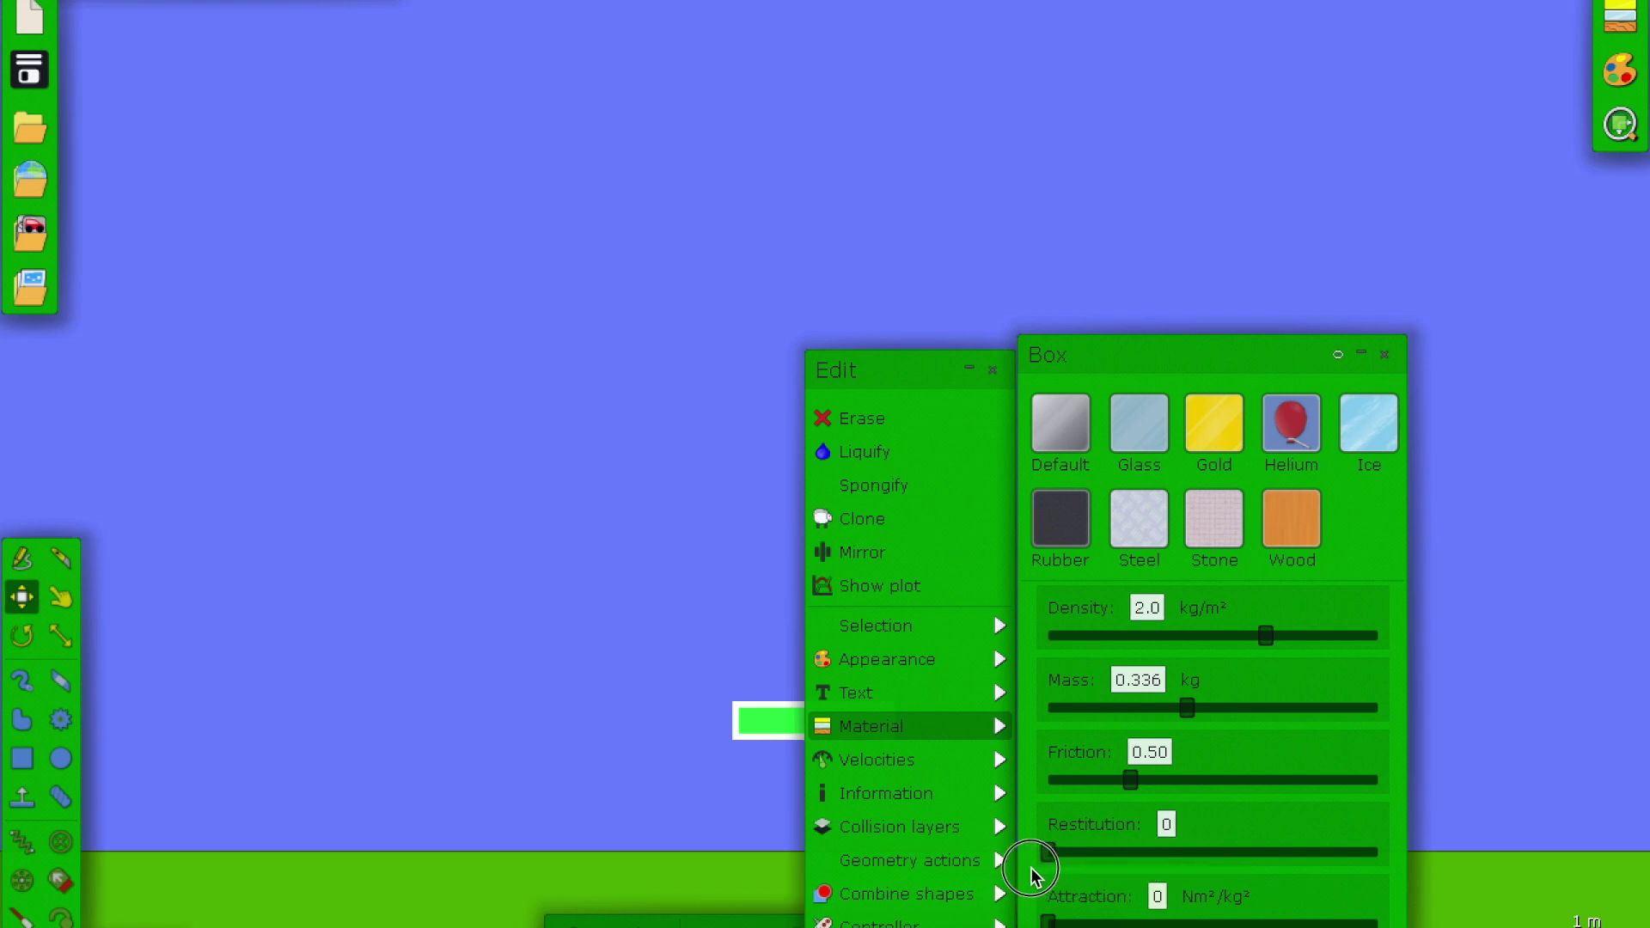
left_click(998, 378)
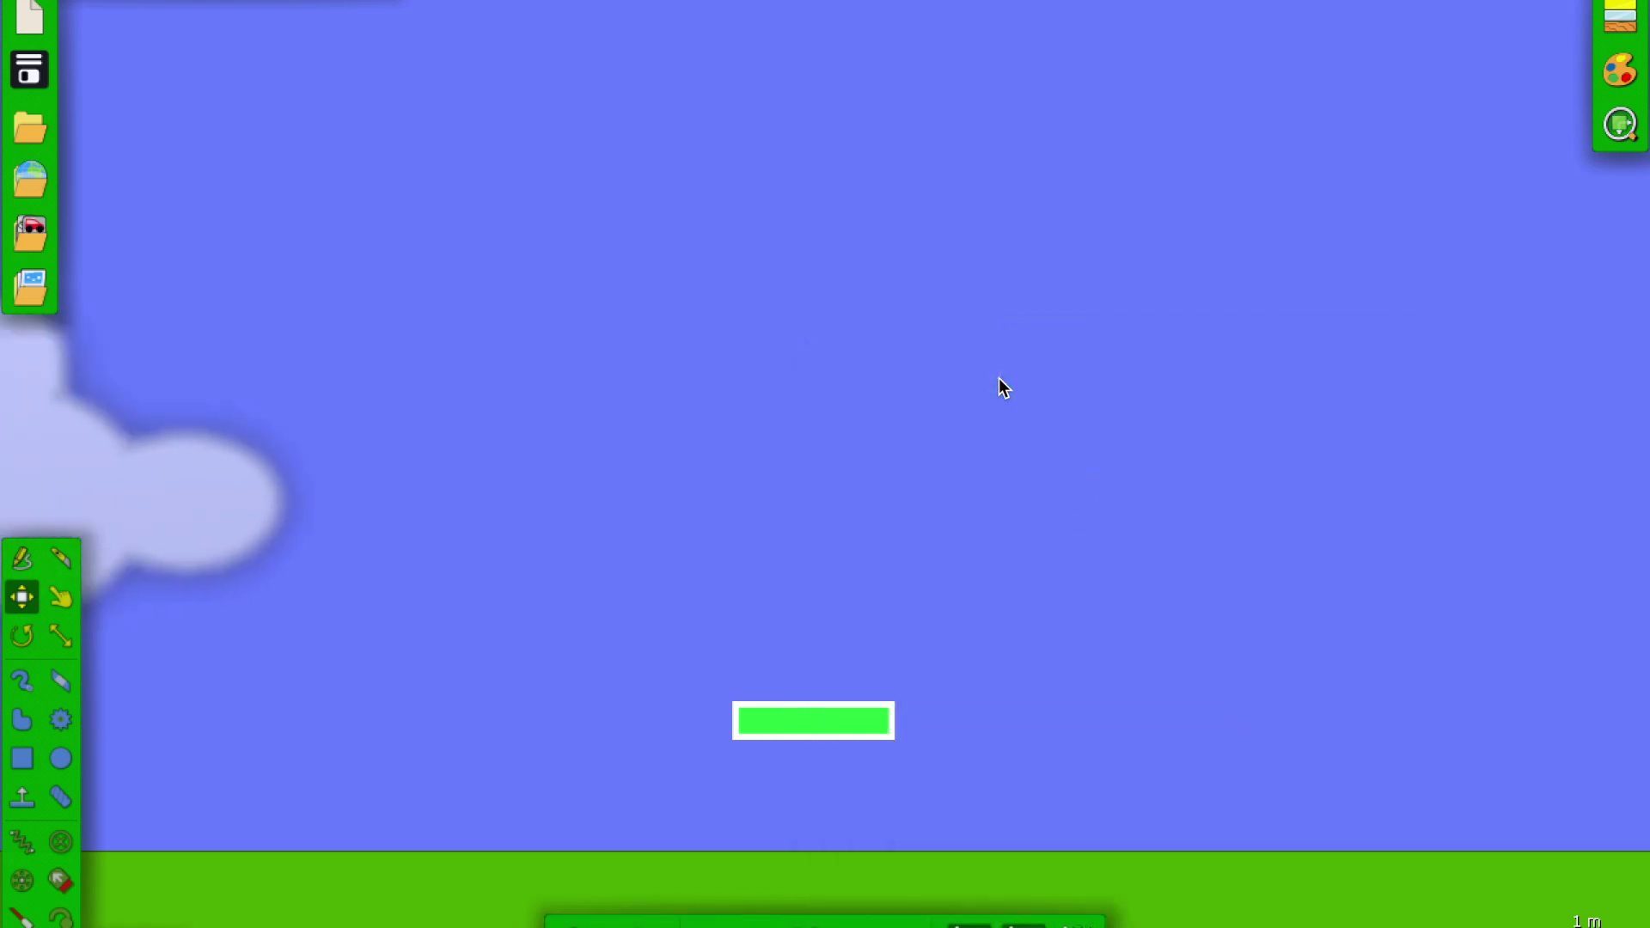
Drop a new small circle onto the platform to test its bounce, and delete the circle
left_click(60, 758)
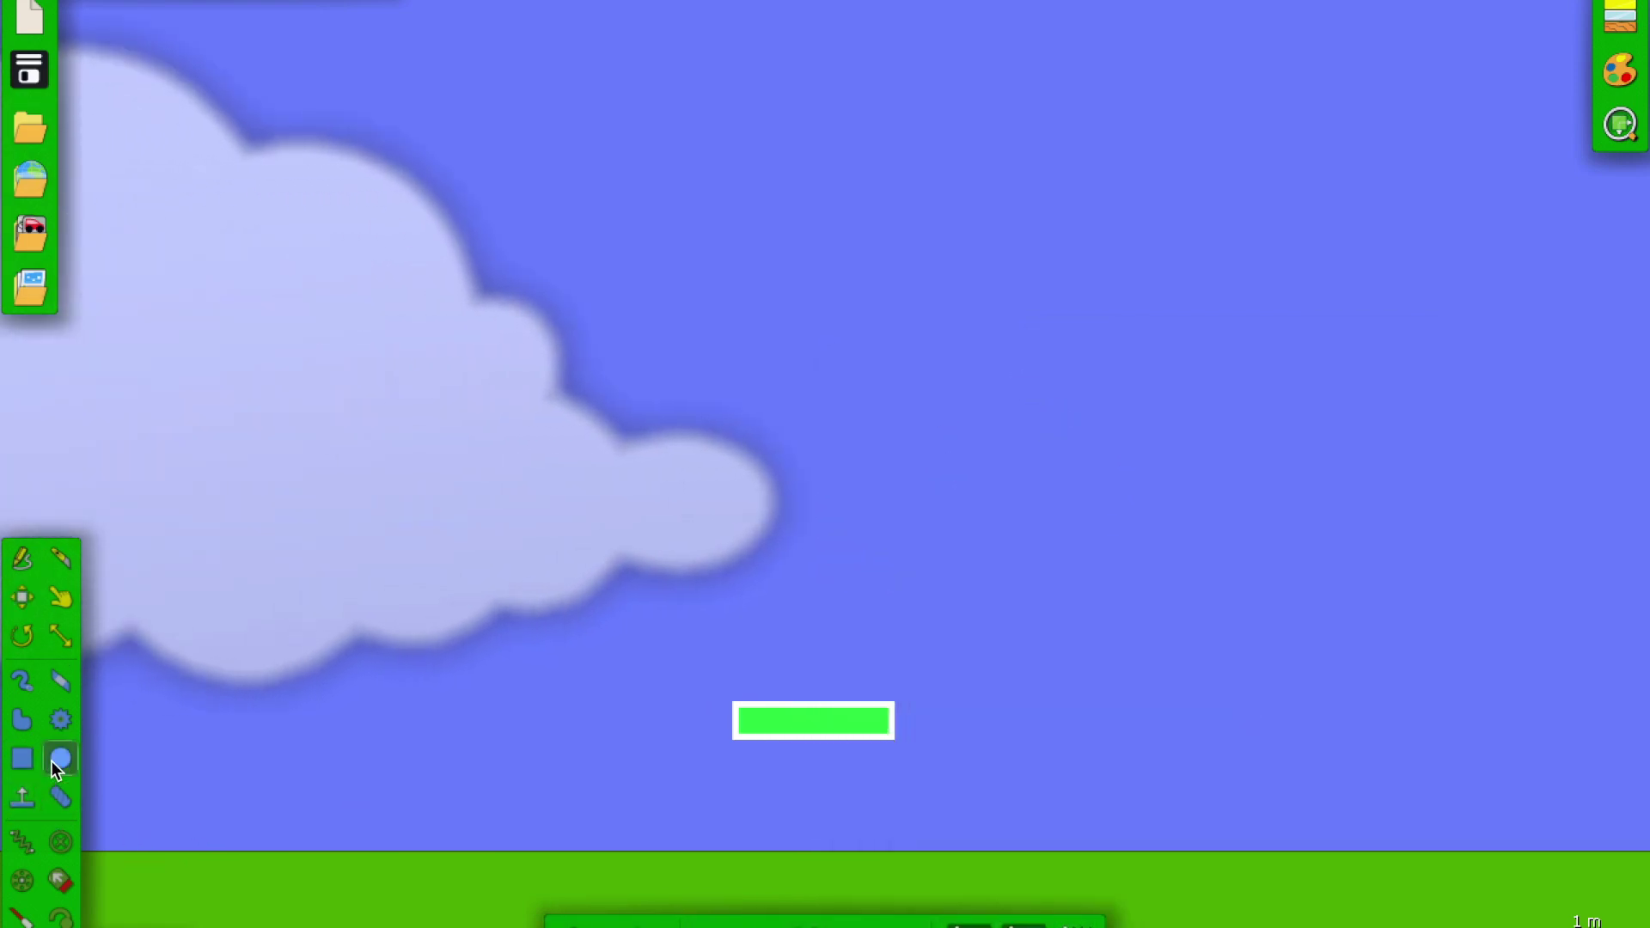
left_click_drag(802, 499, 791, 517)
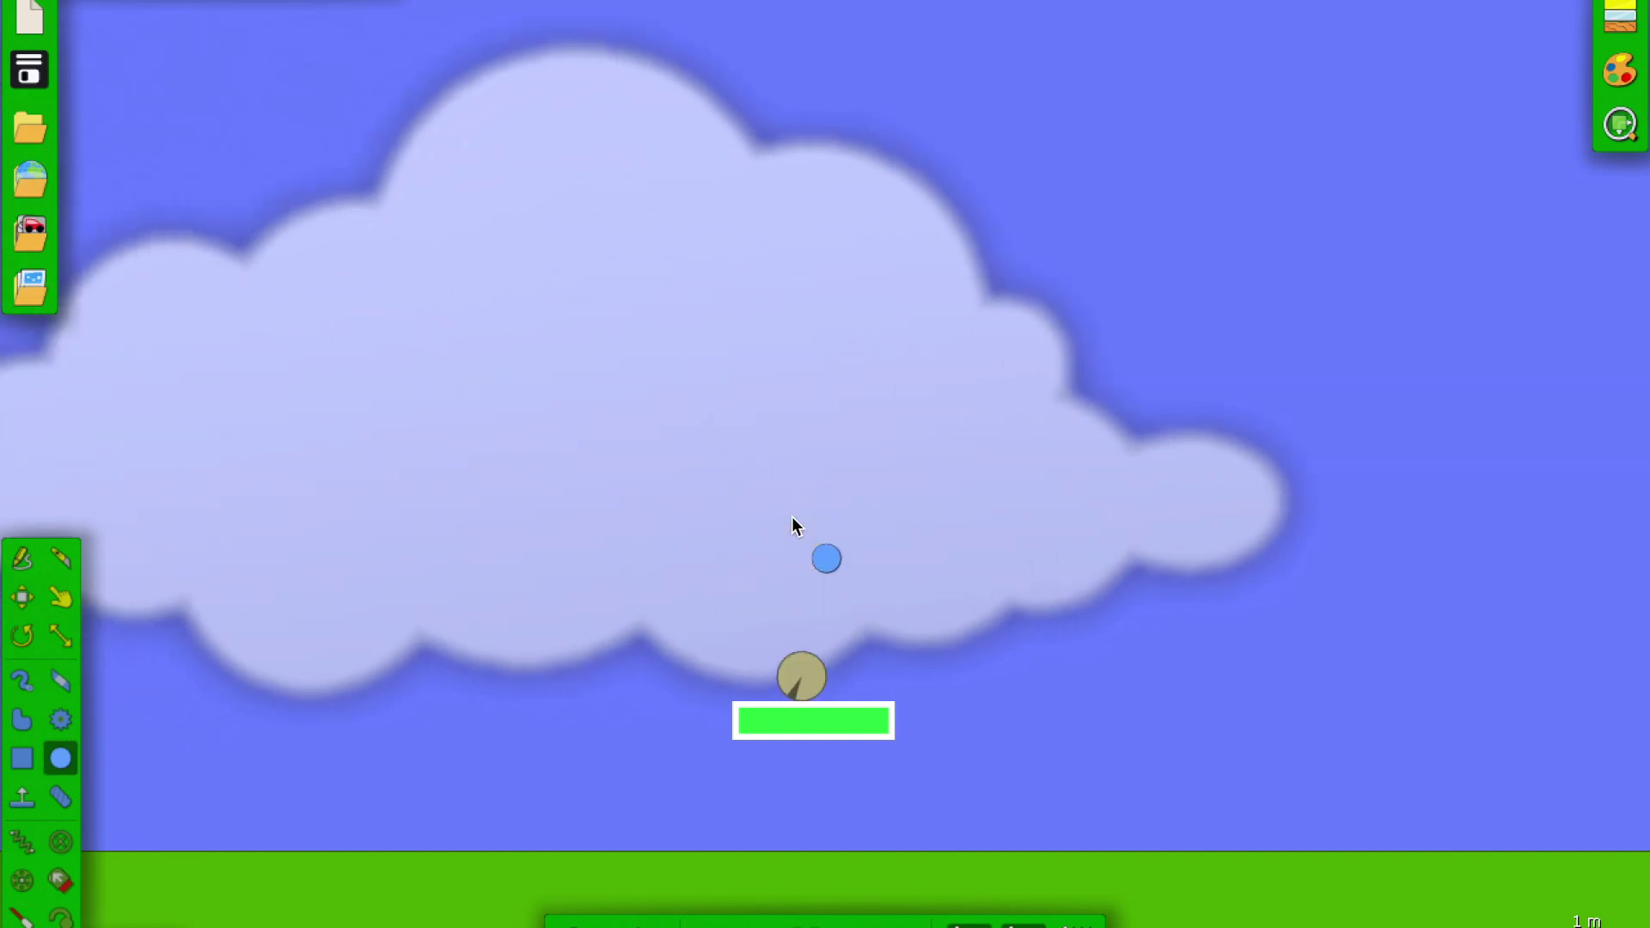
left_click(797, 674)
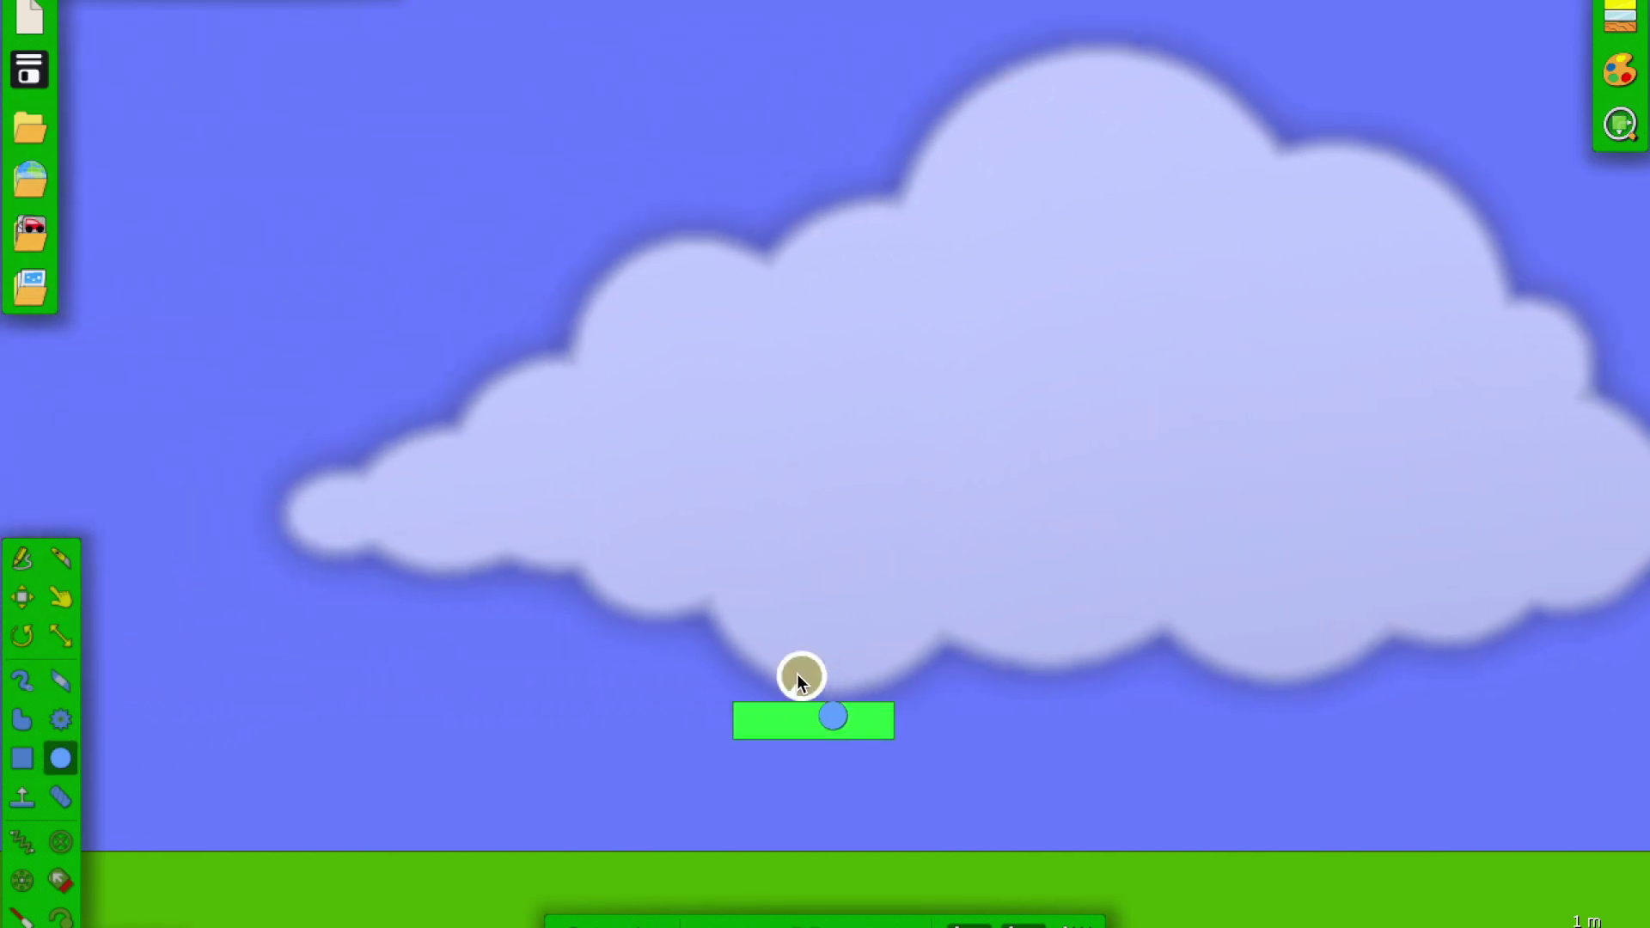
key("Delete")
Set the platform's material restitution to 1
left_click(788, 710)
right_click(791, 713)
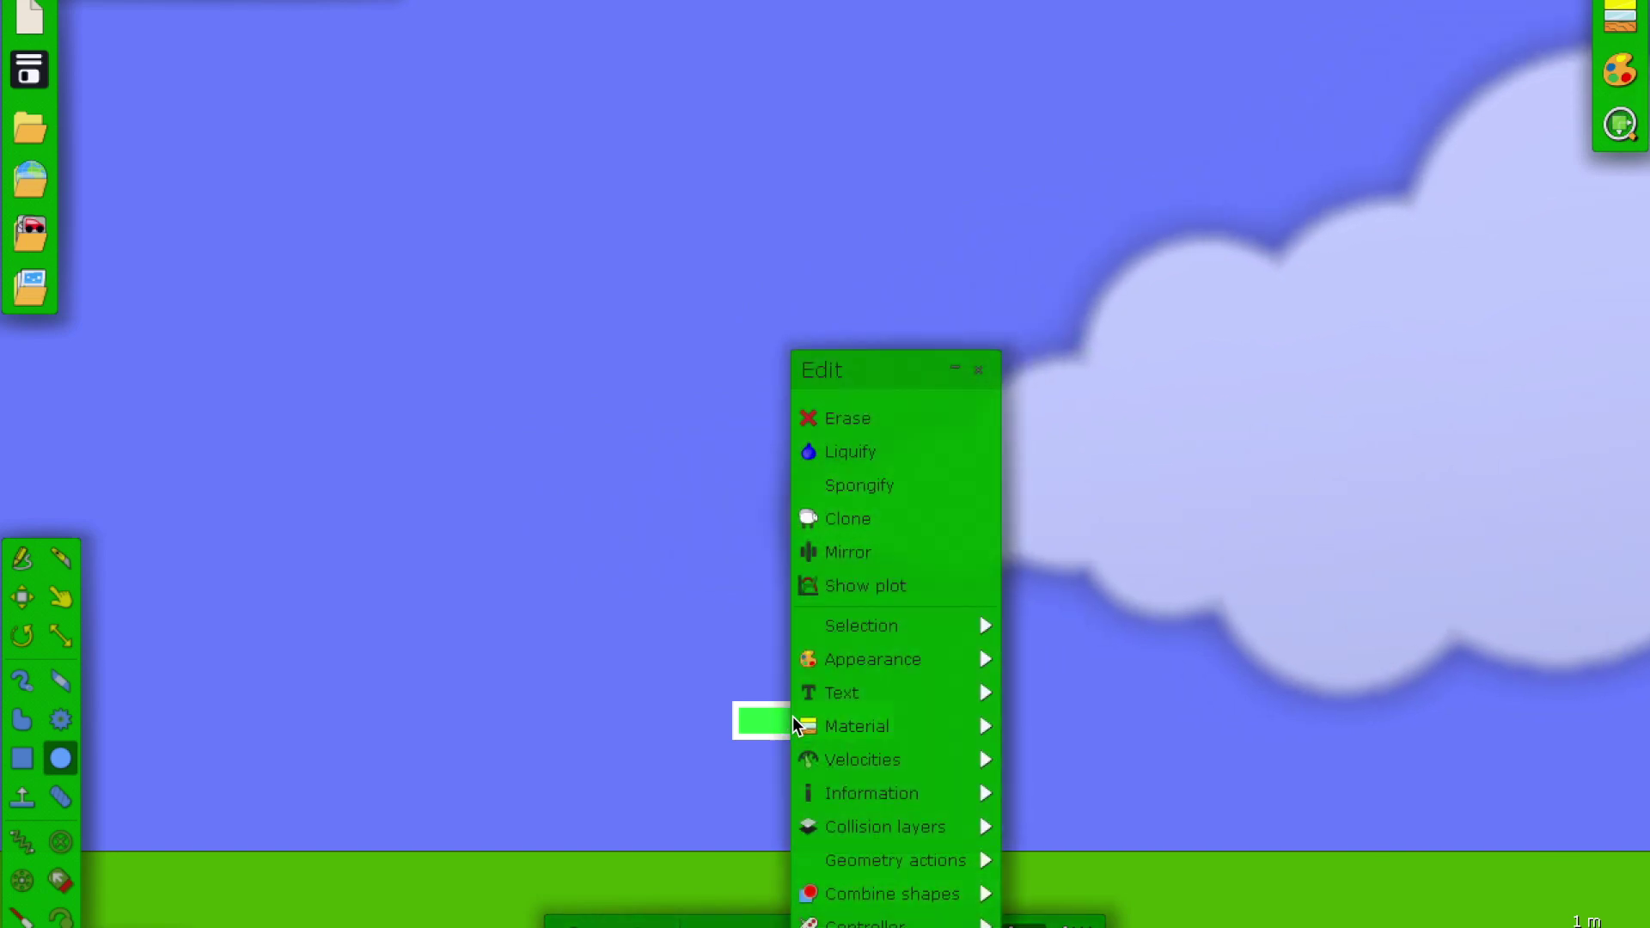
mouse_move(847, 870)
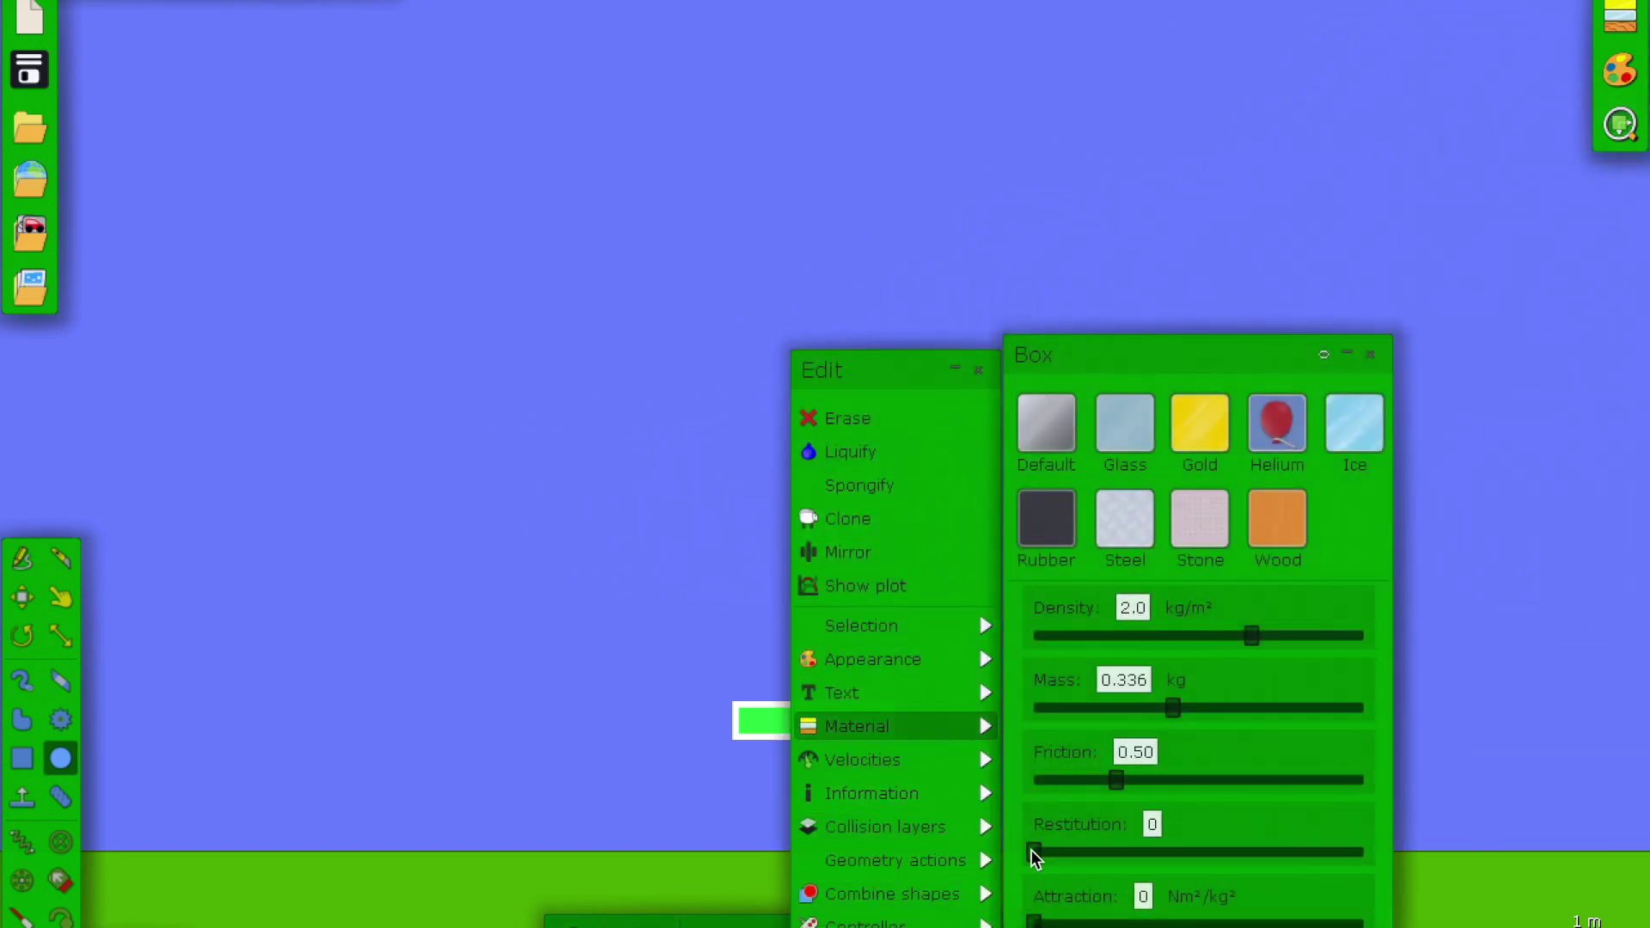
left_click_drag(1034, 851, 1550, 871)
left_click(1018, 425)
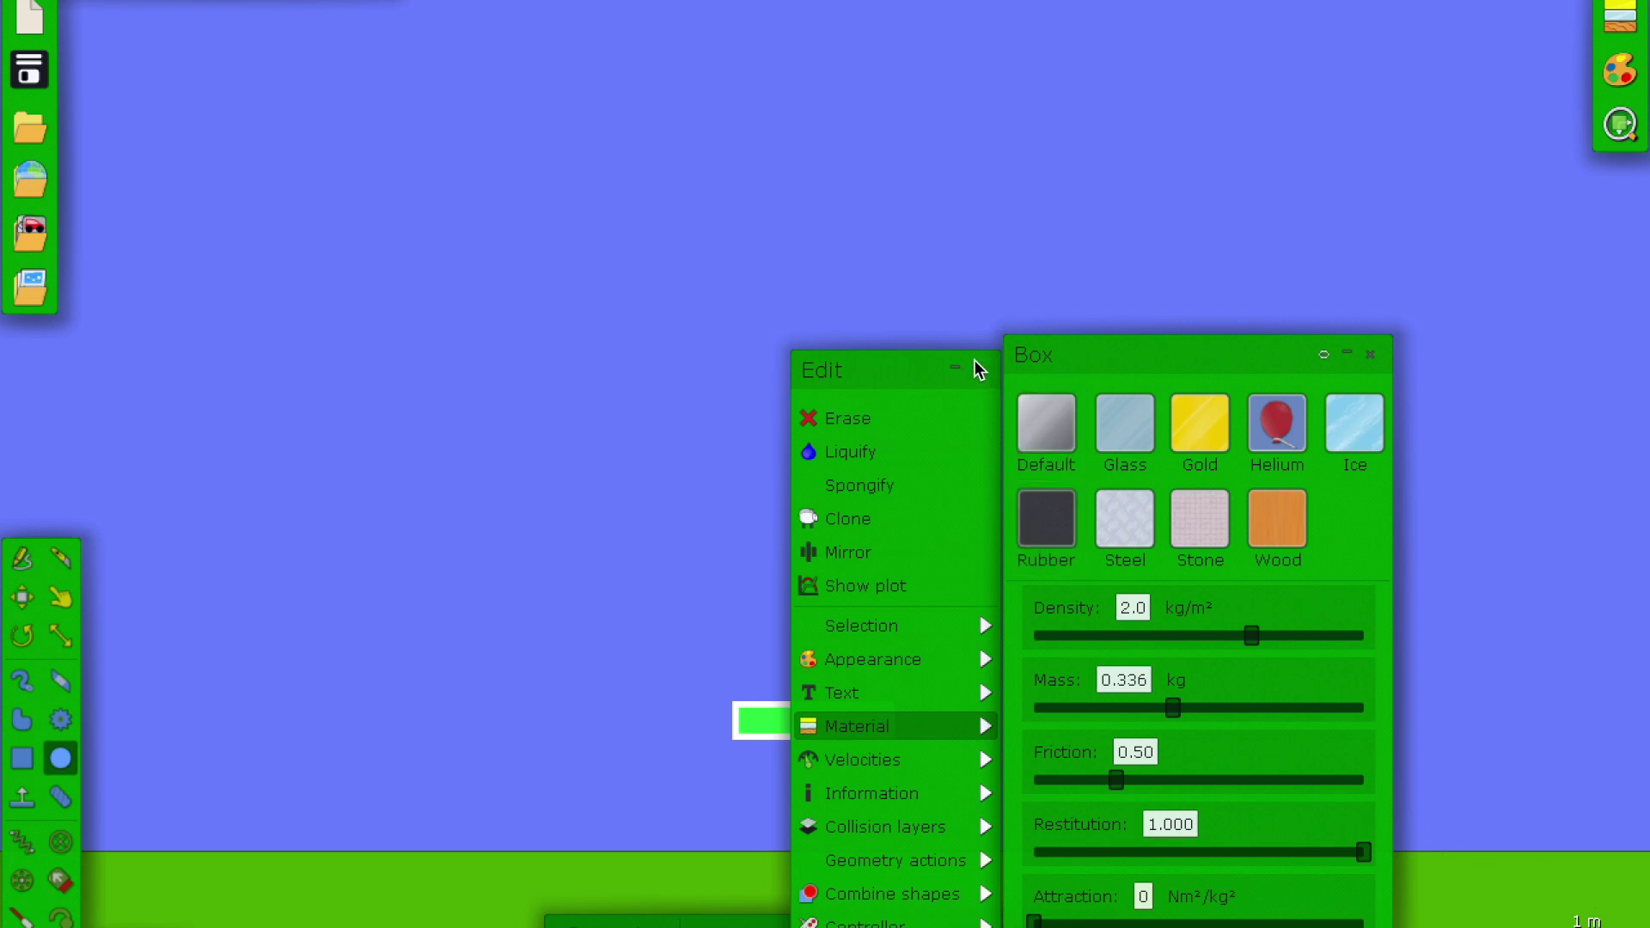
left_click(978, 370)
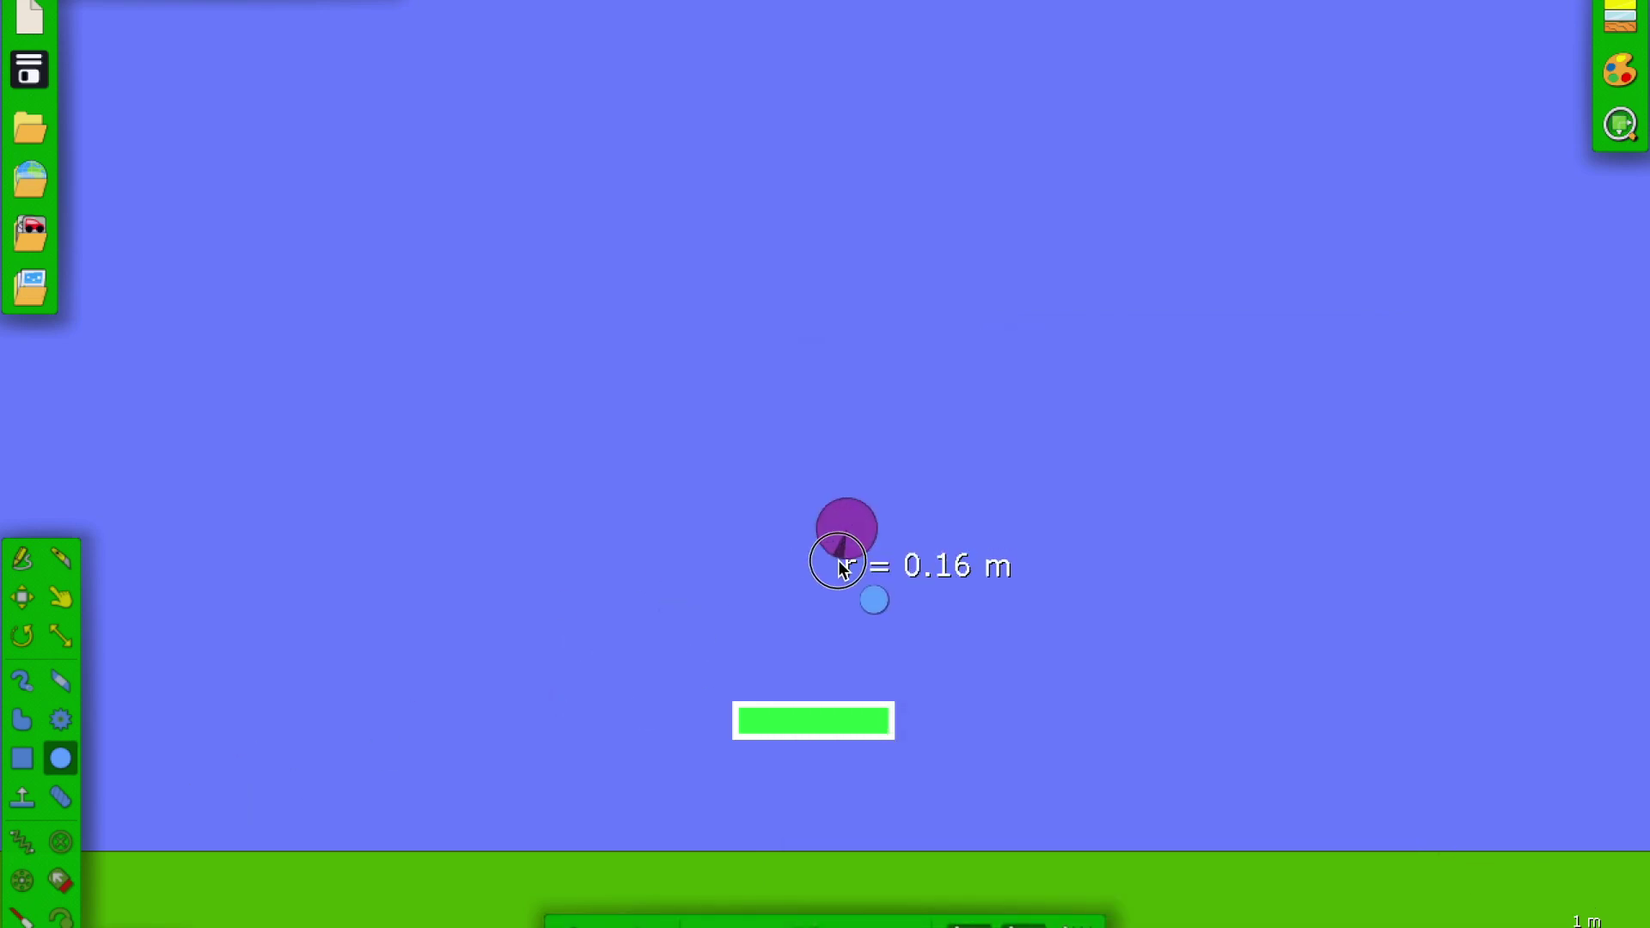
Let a larger circle bounce on the platform, then delete it
key("space")
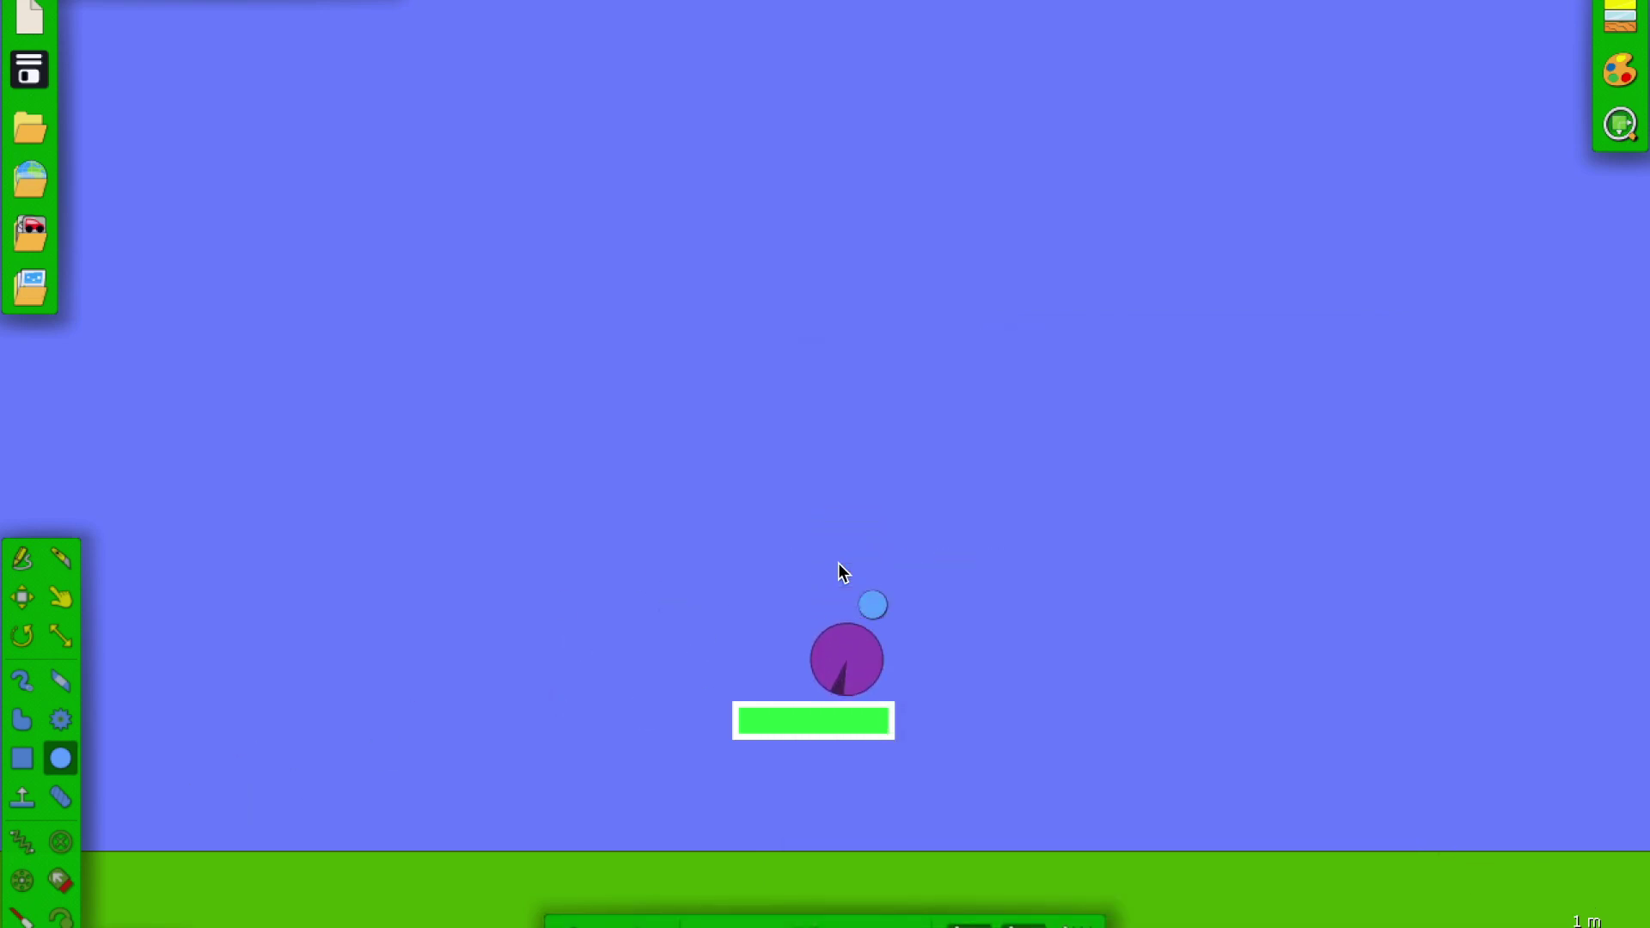
left_click(852, 639)
key("Delete")
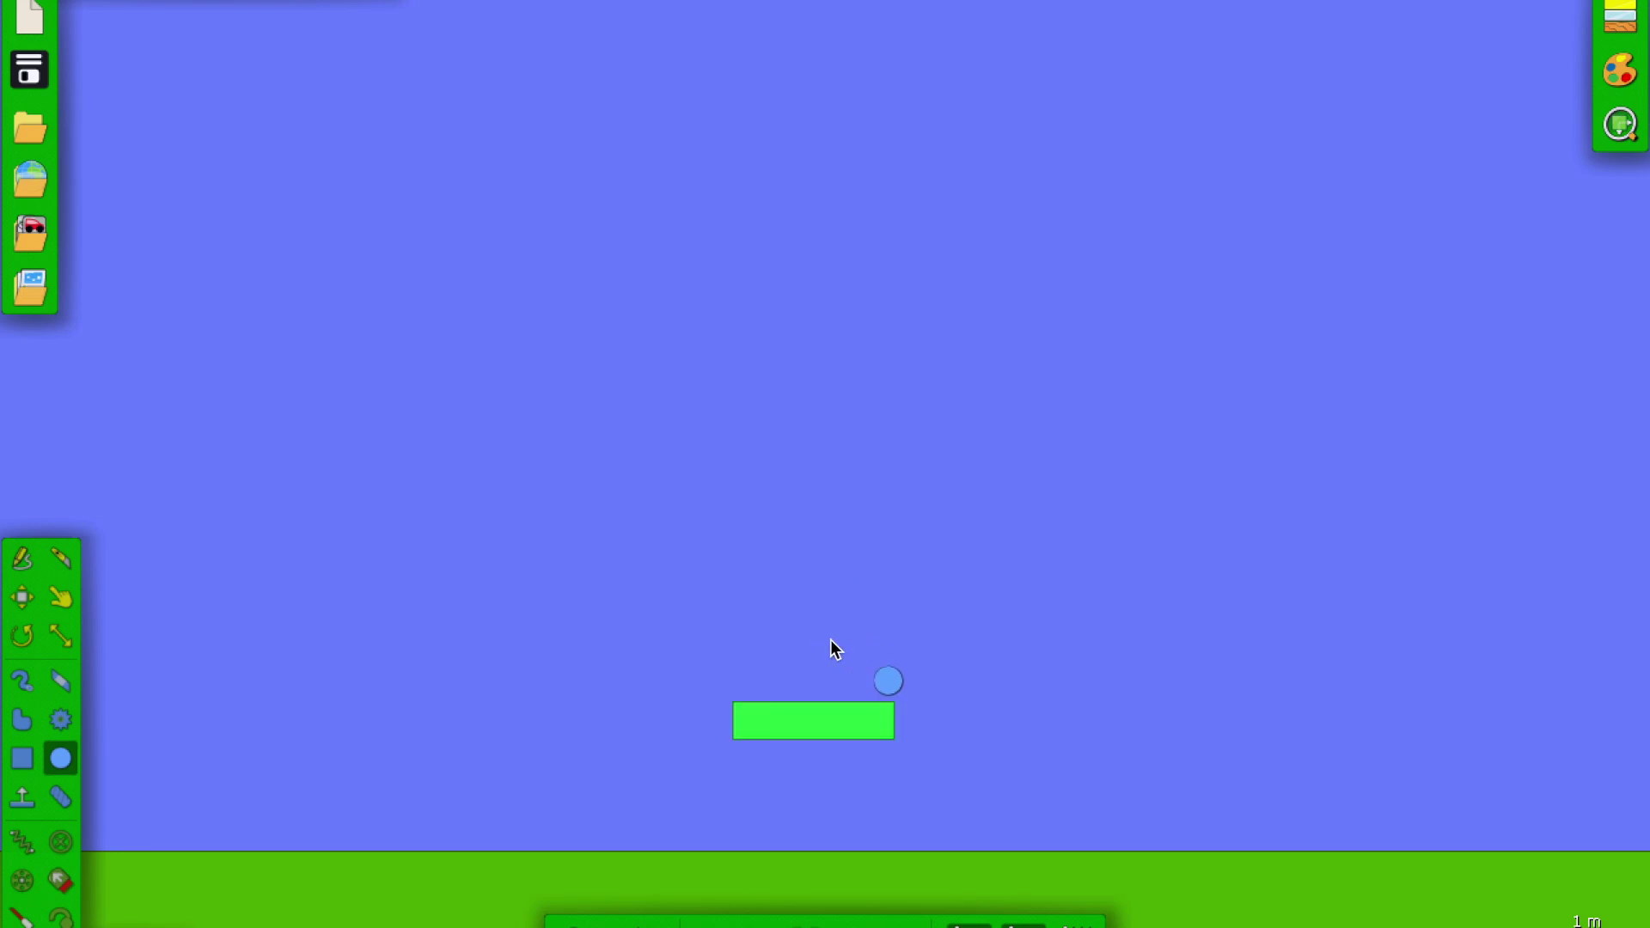
Set the platform's restitution to 1.5 and drop a new circle onto it
right_click(793, 724)
mouse_move(819, 859)
mouse_move(833, 724)
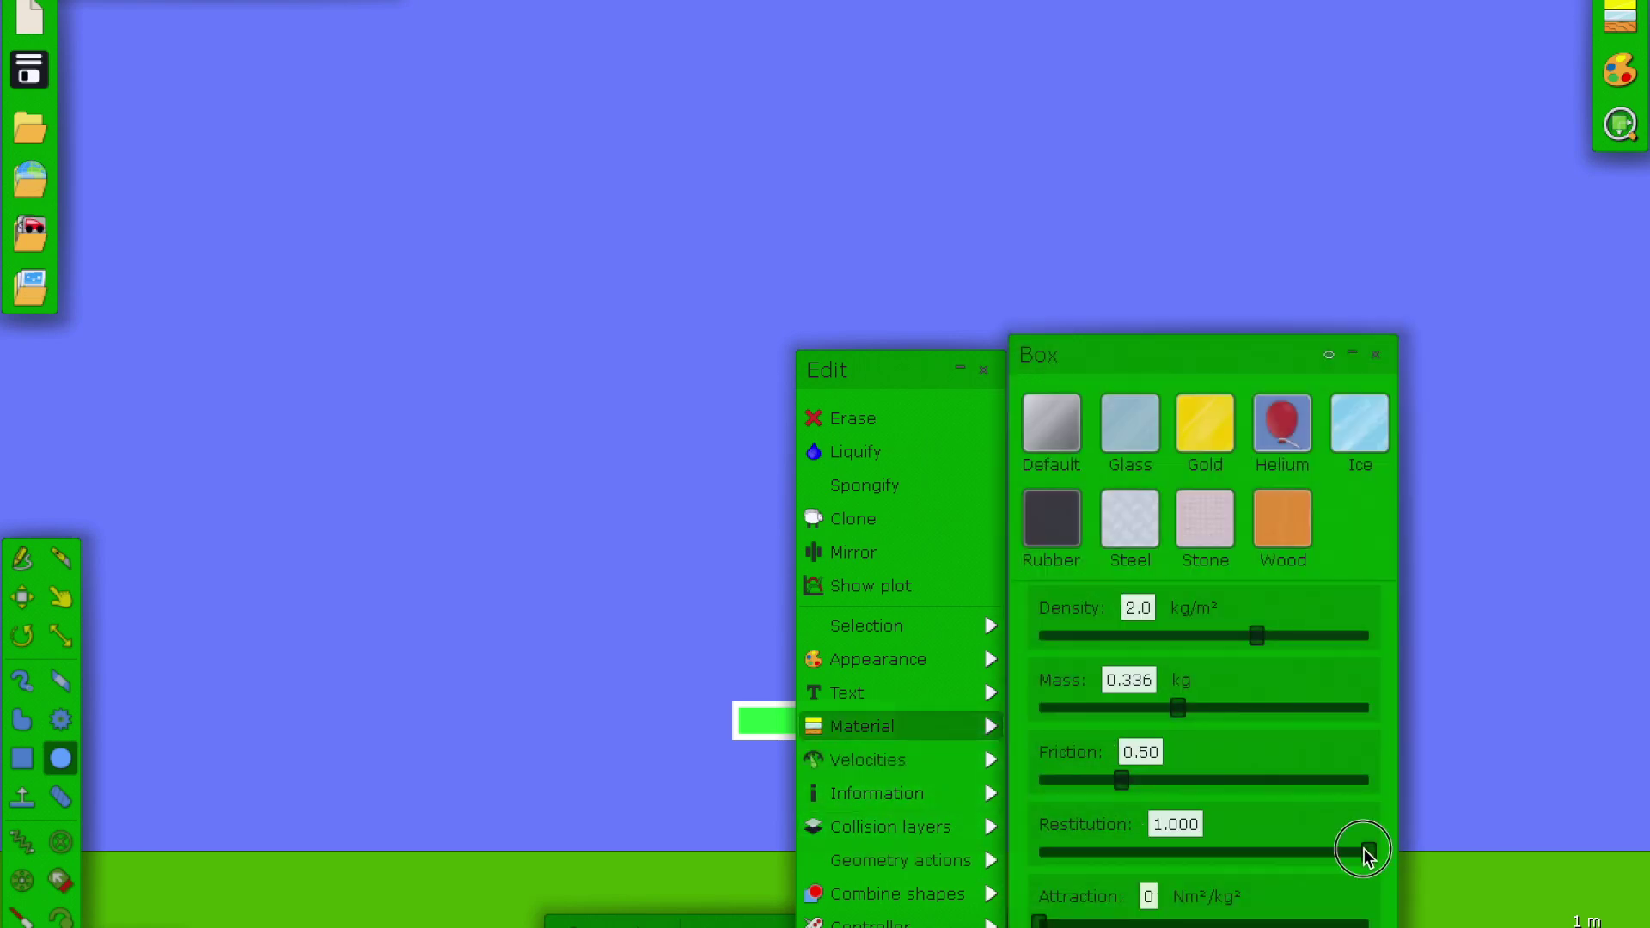
left_click_drag(1366, 854, 1407, 894)
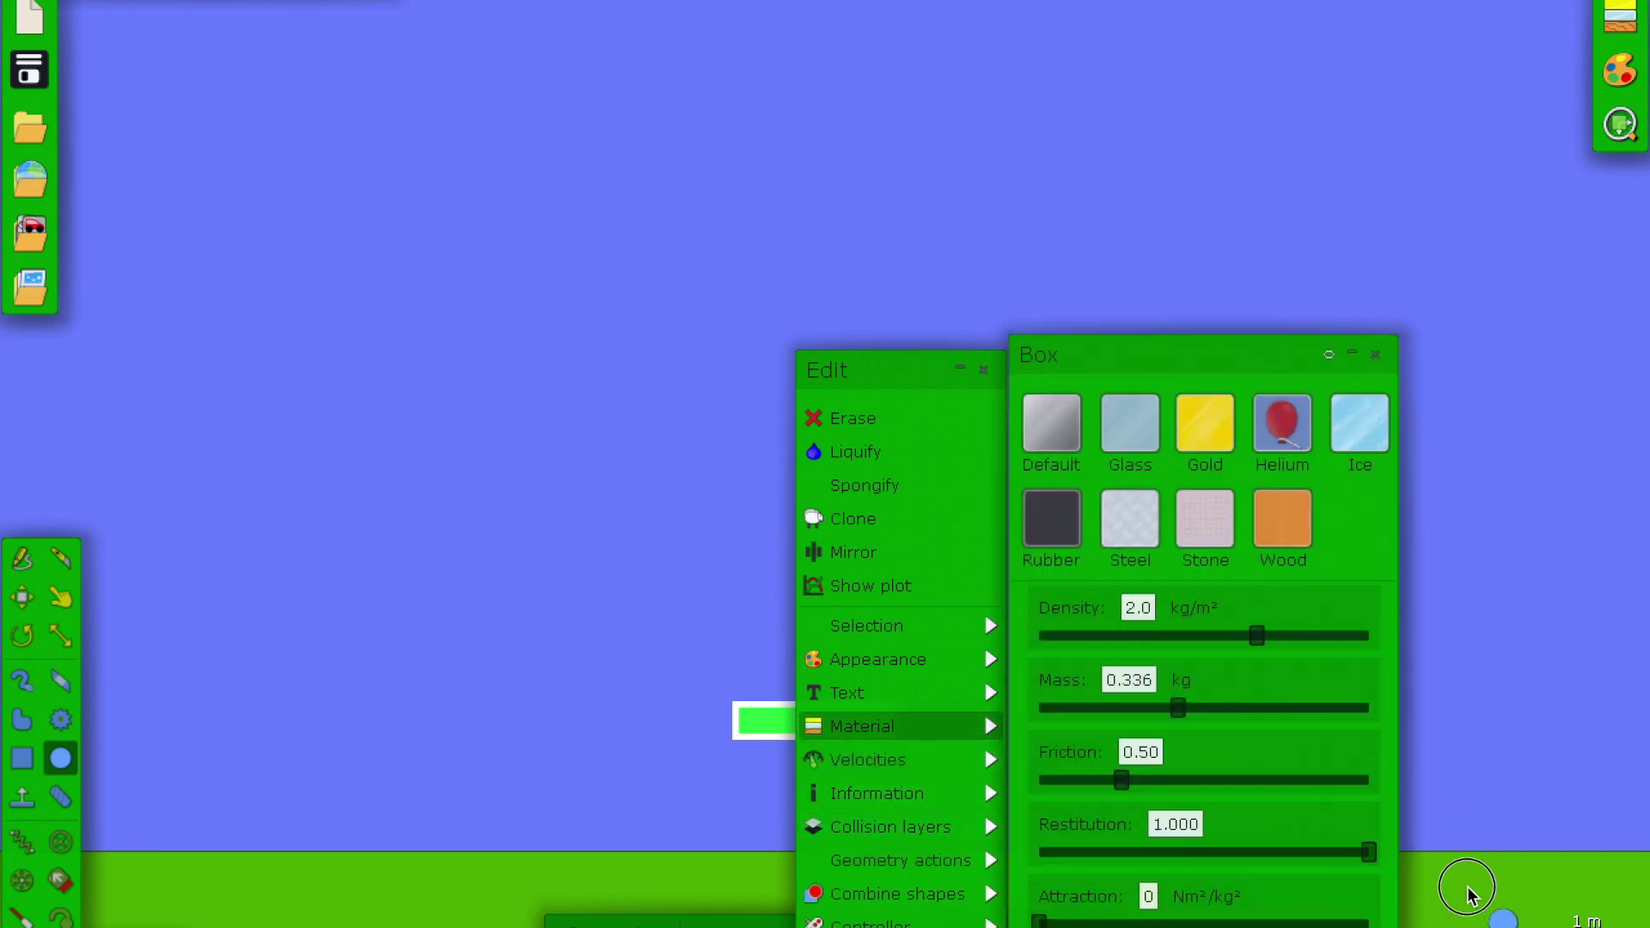
left_click_drag(1200, 822, 1086, 824)
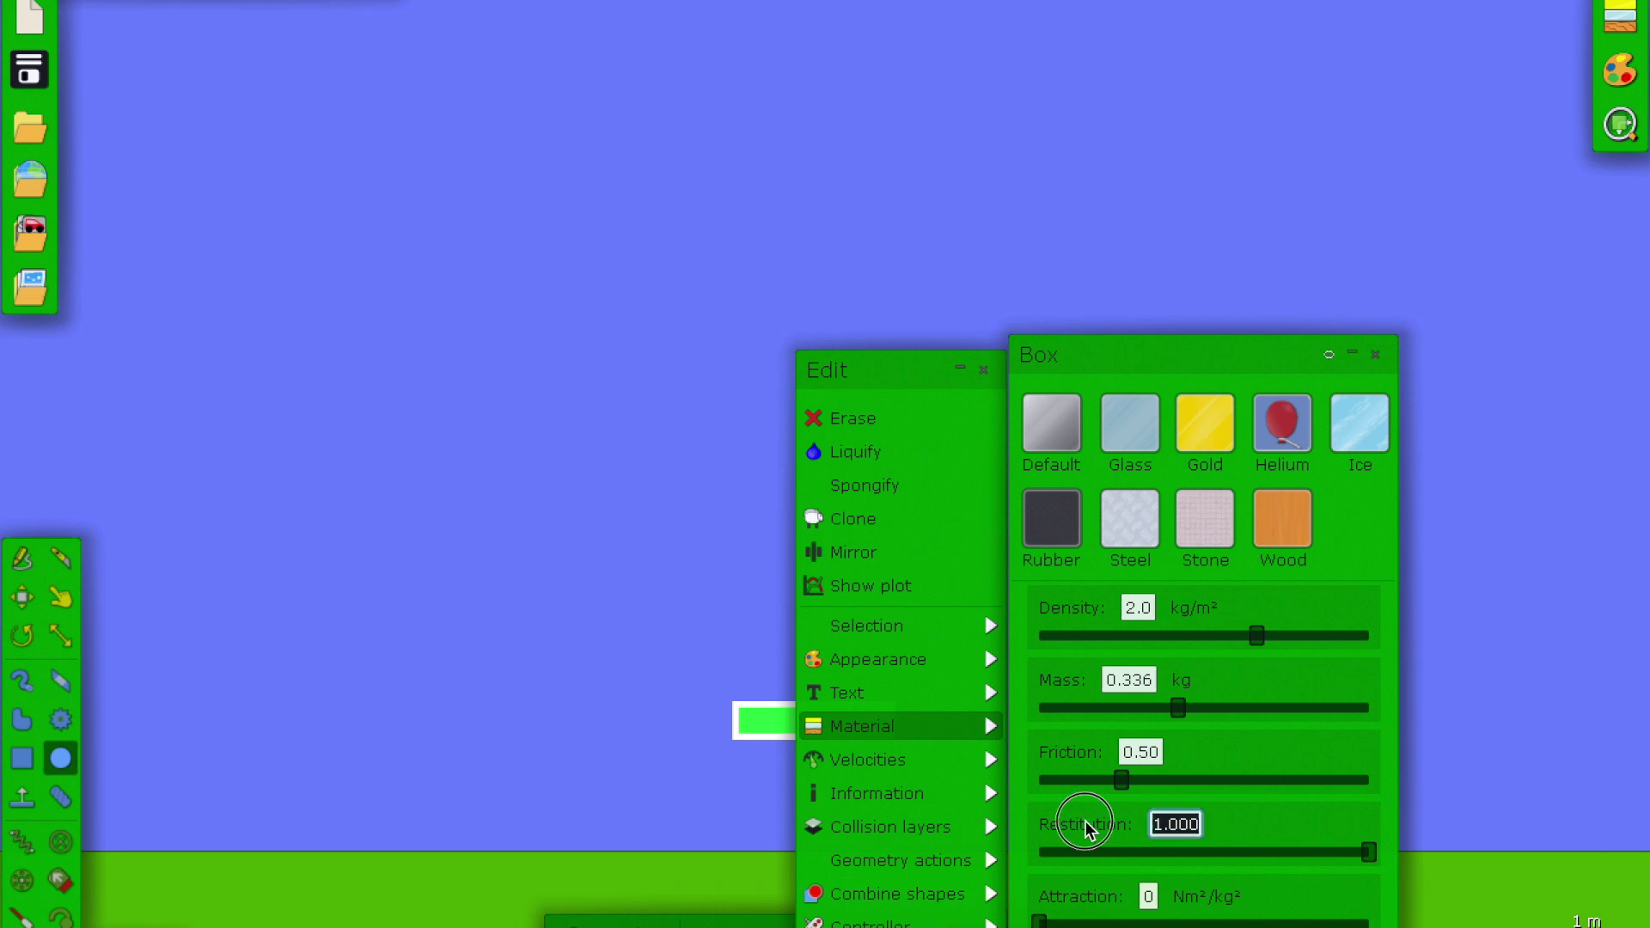
key("BackSpace")
type("2.5")
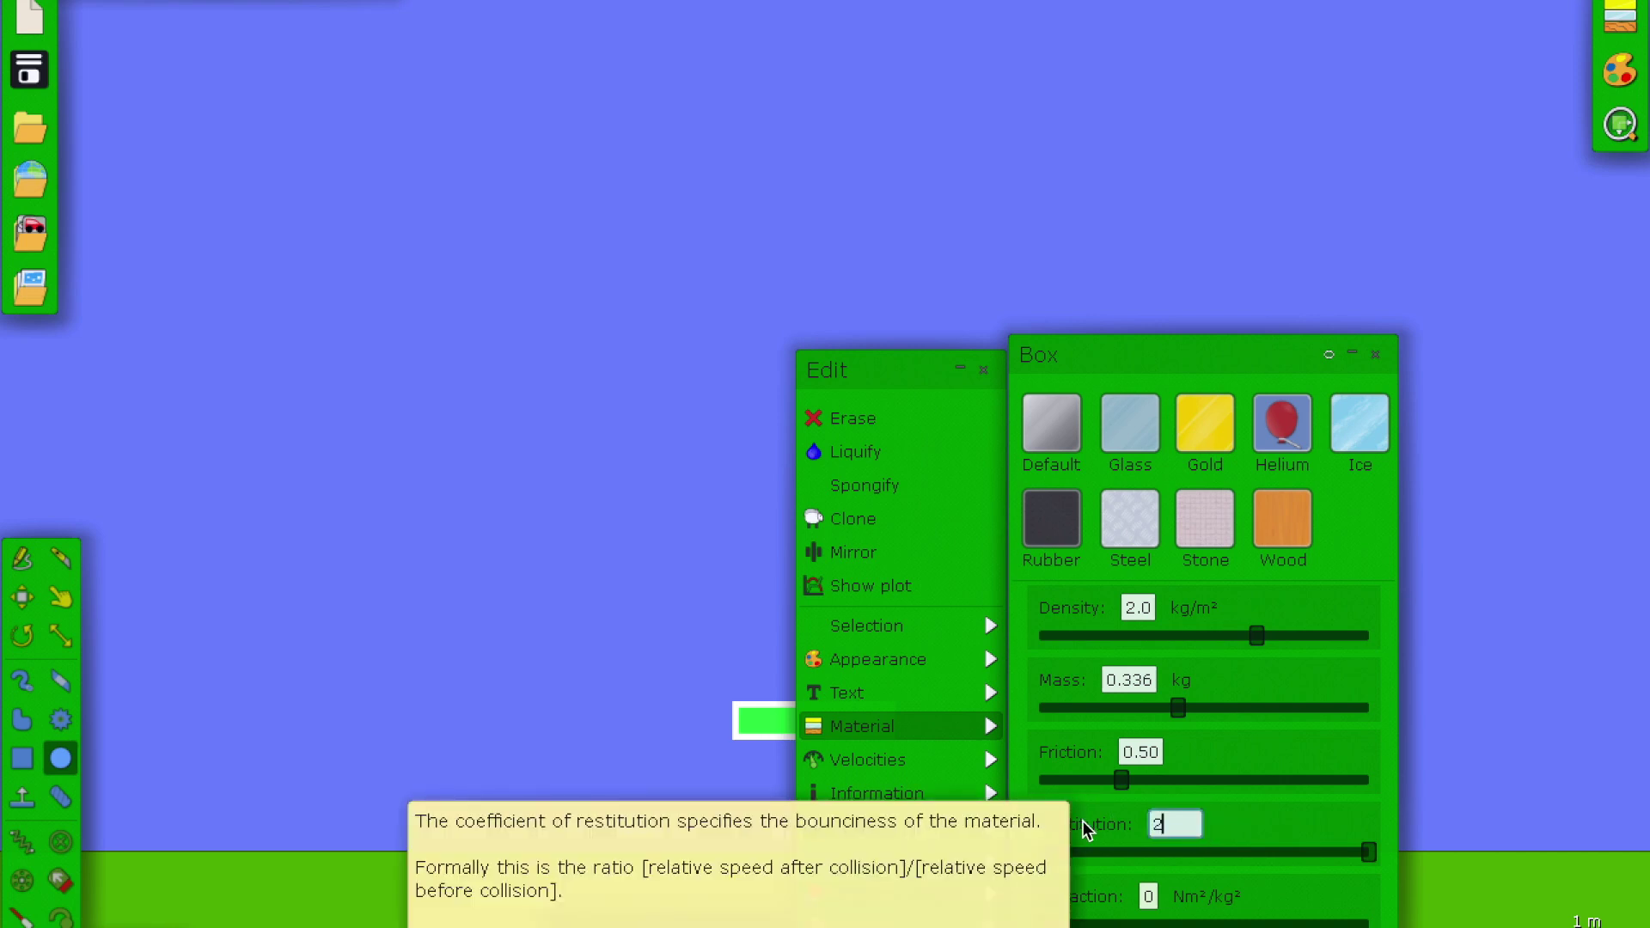
key("BackSpace")
key("BackSpace")
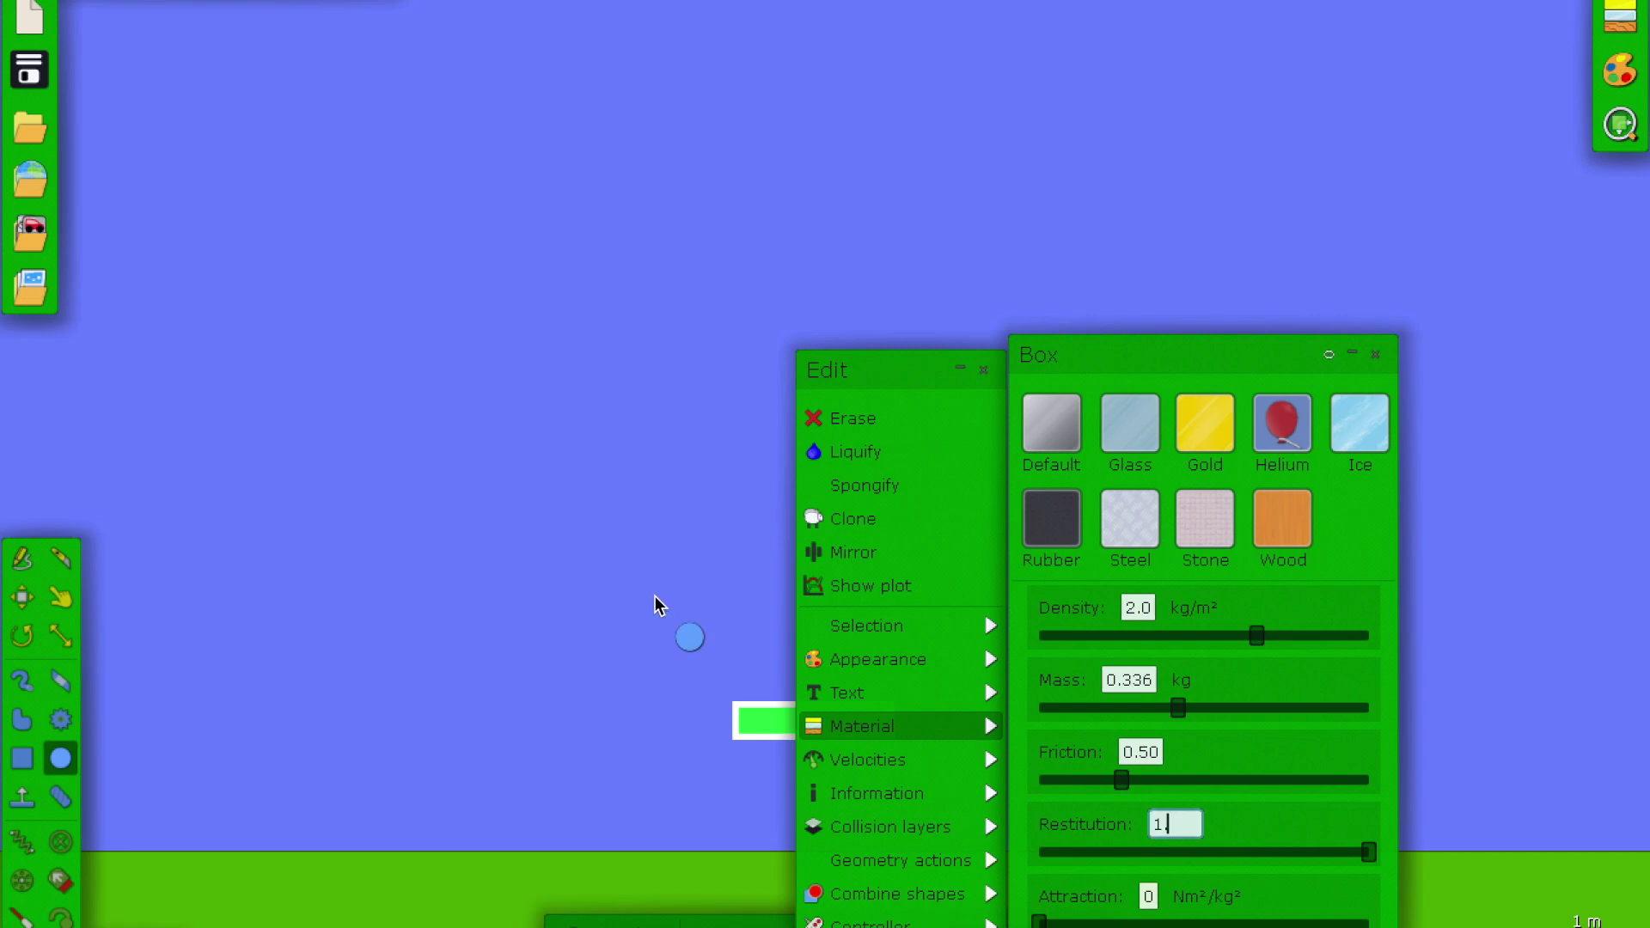
left_click(984, 371)
left_click_drag(835, 512, 830, 538)
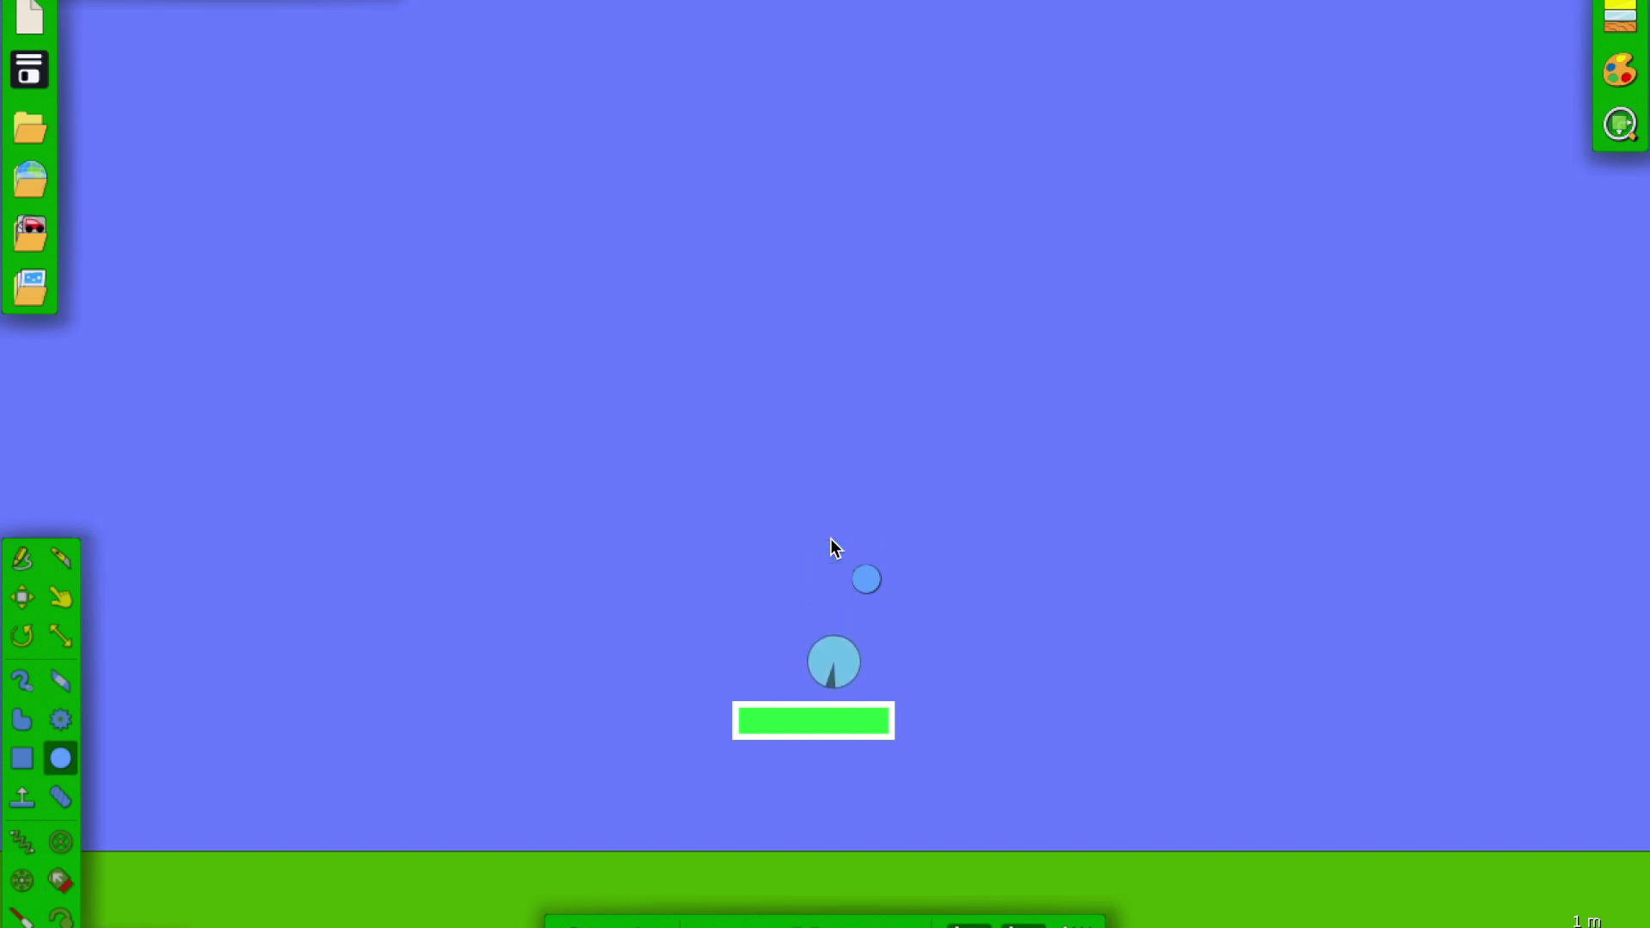
Raise the platform's material restitution to 2
right_click(761, 715)
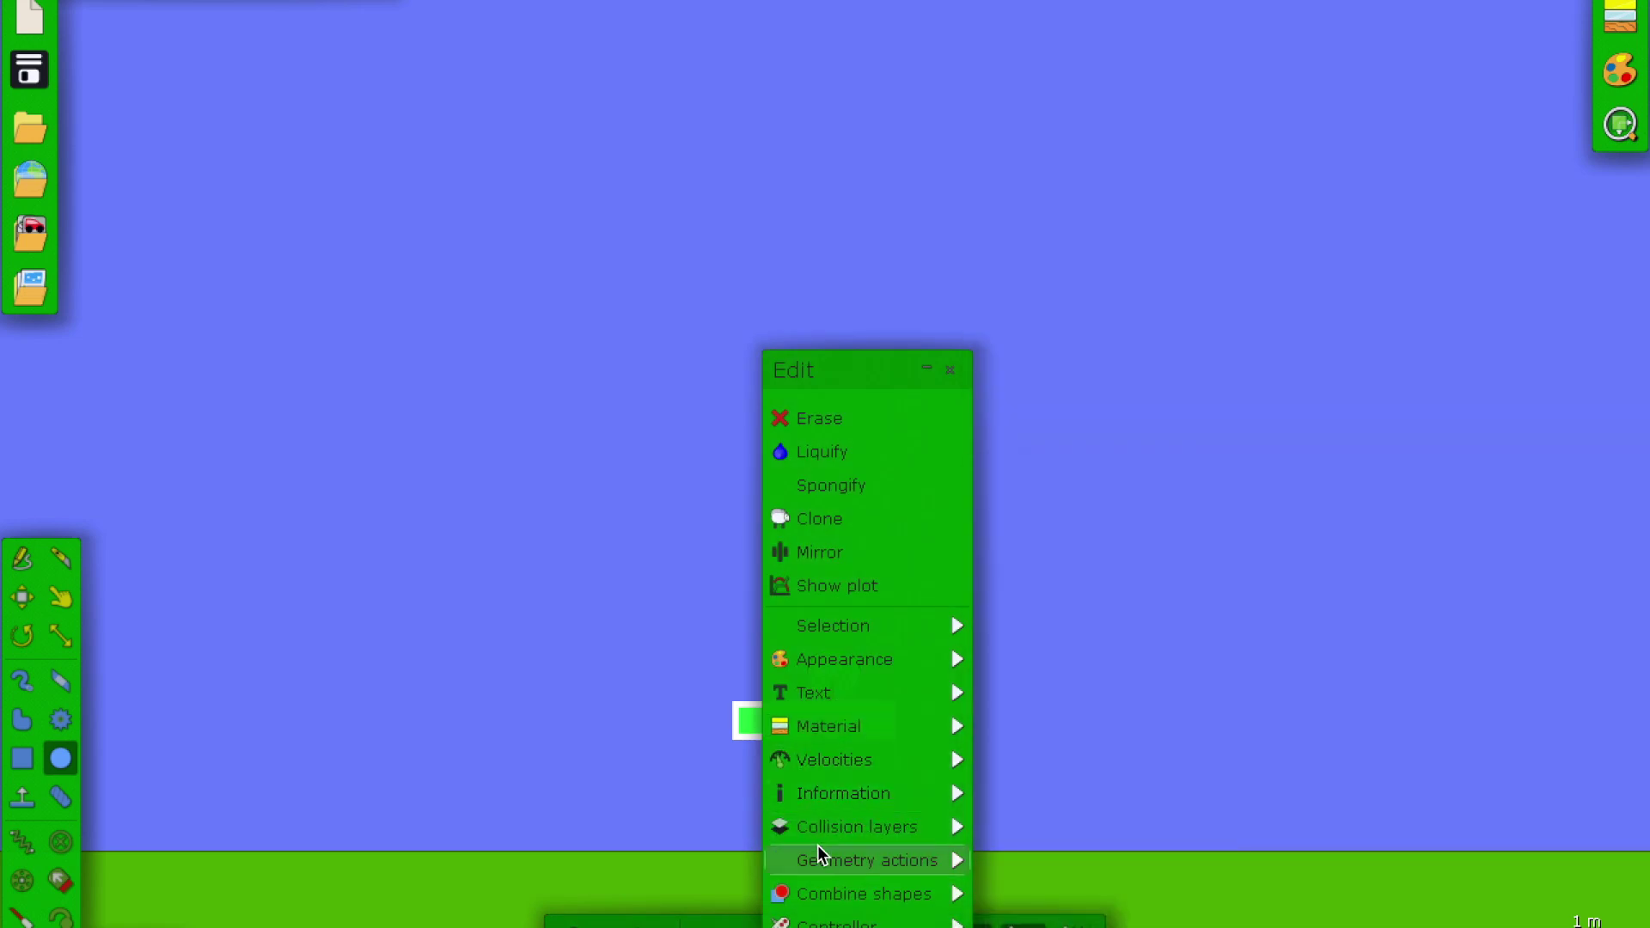
mouse_move(817, 860)
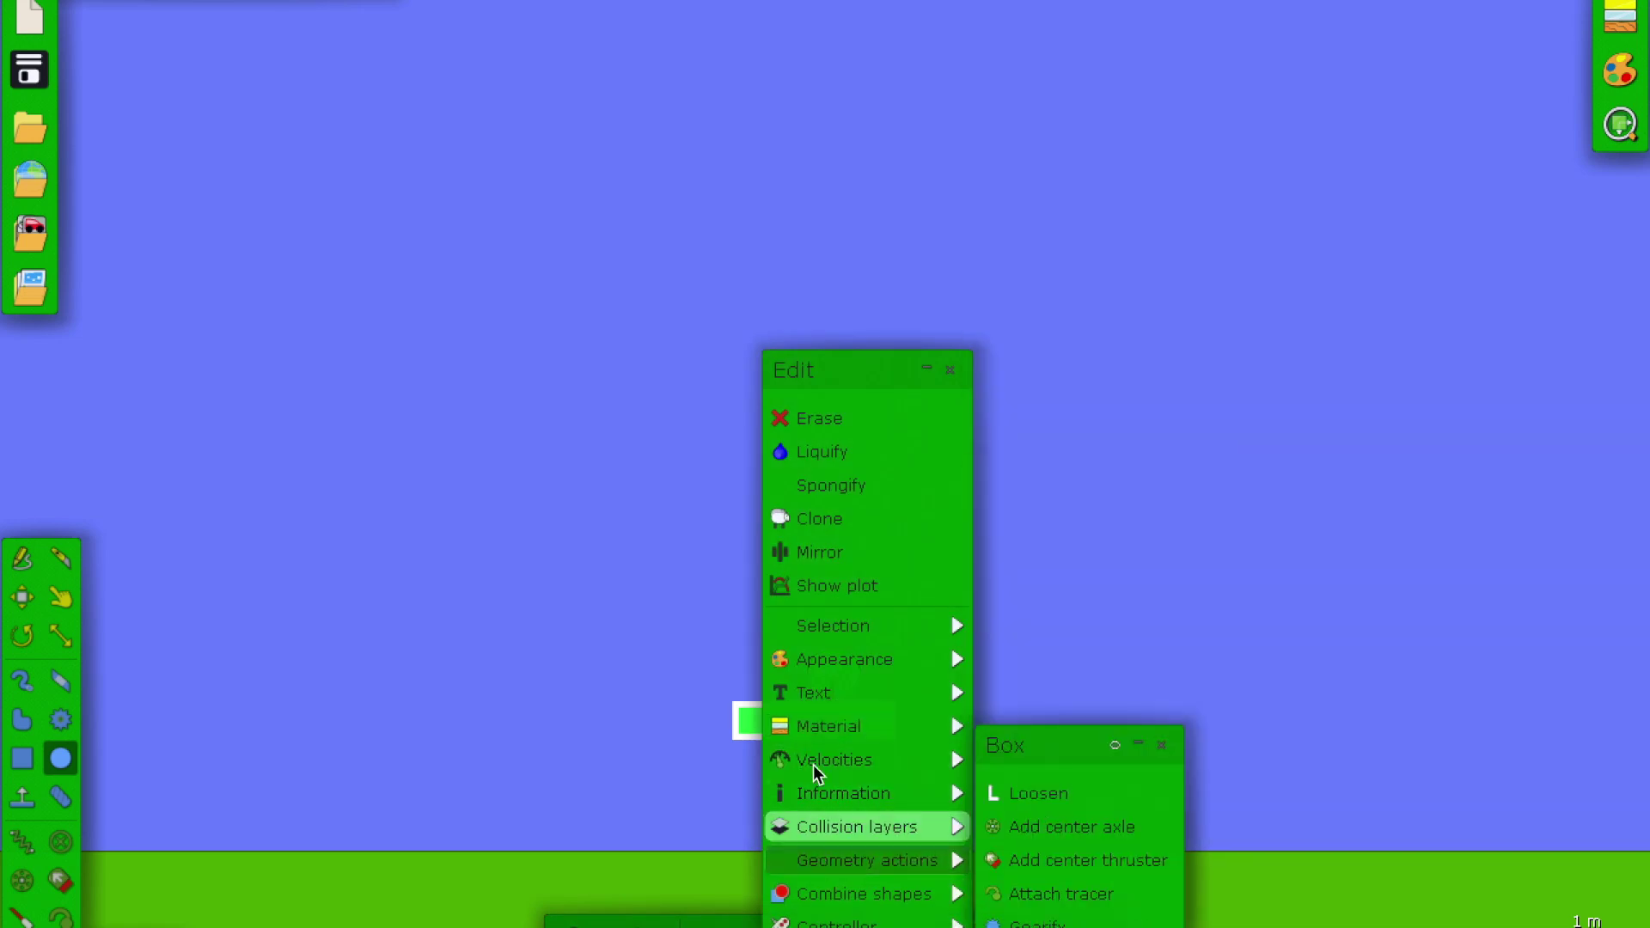
mouse_move(813, 740)
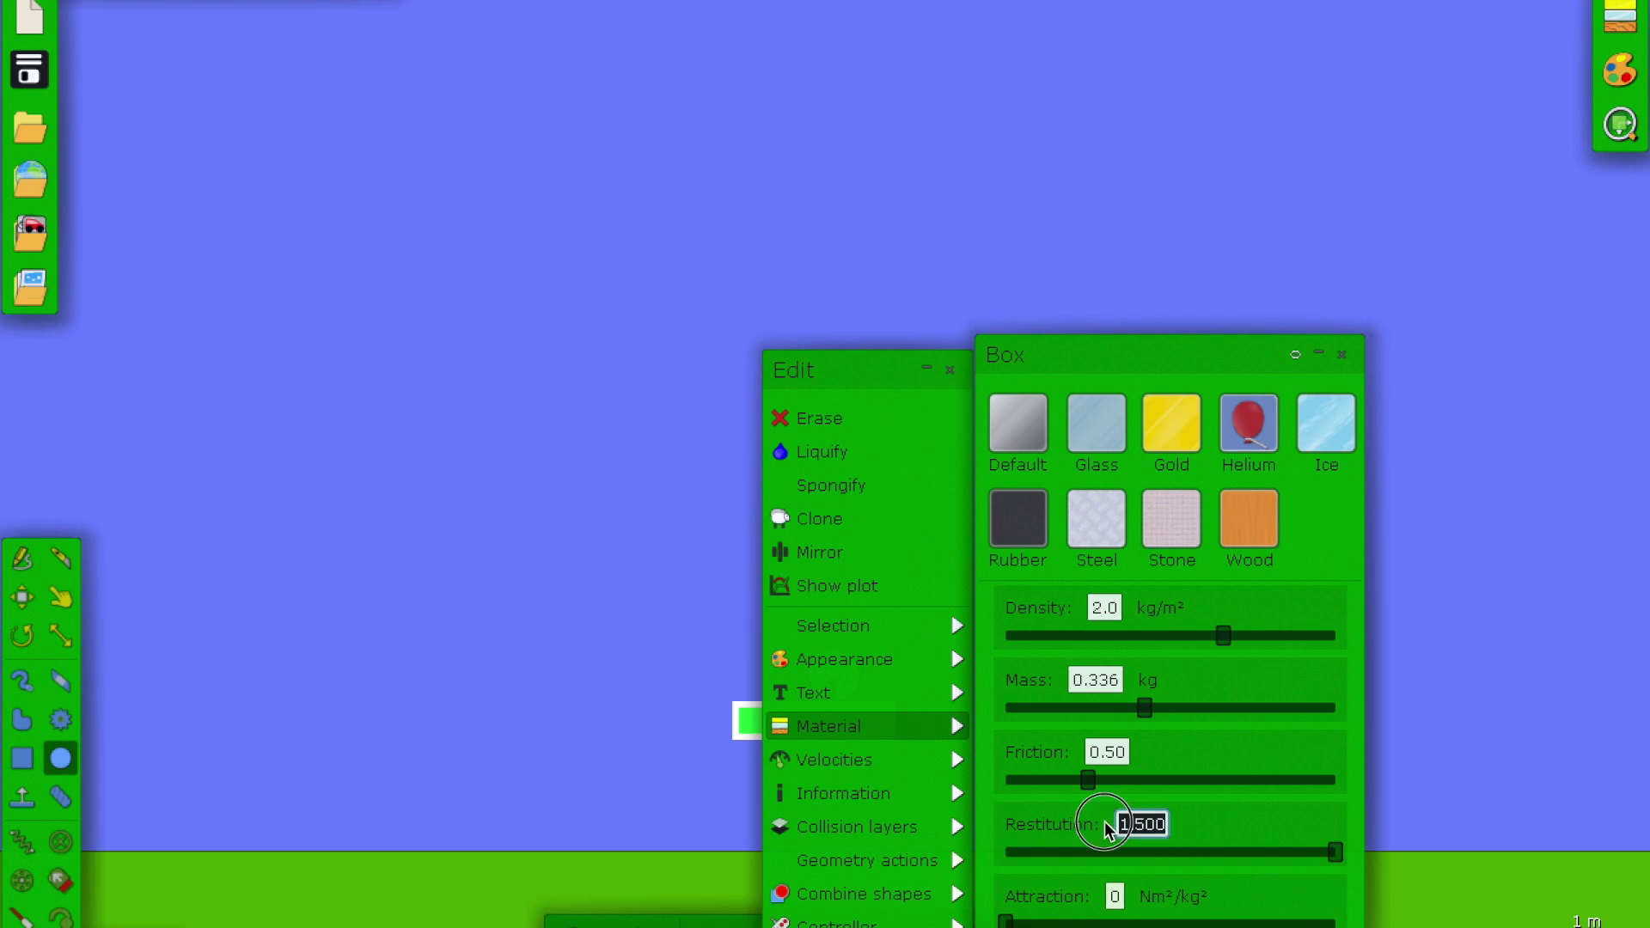
type("1")
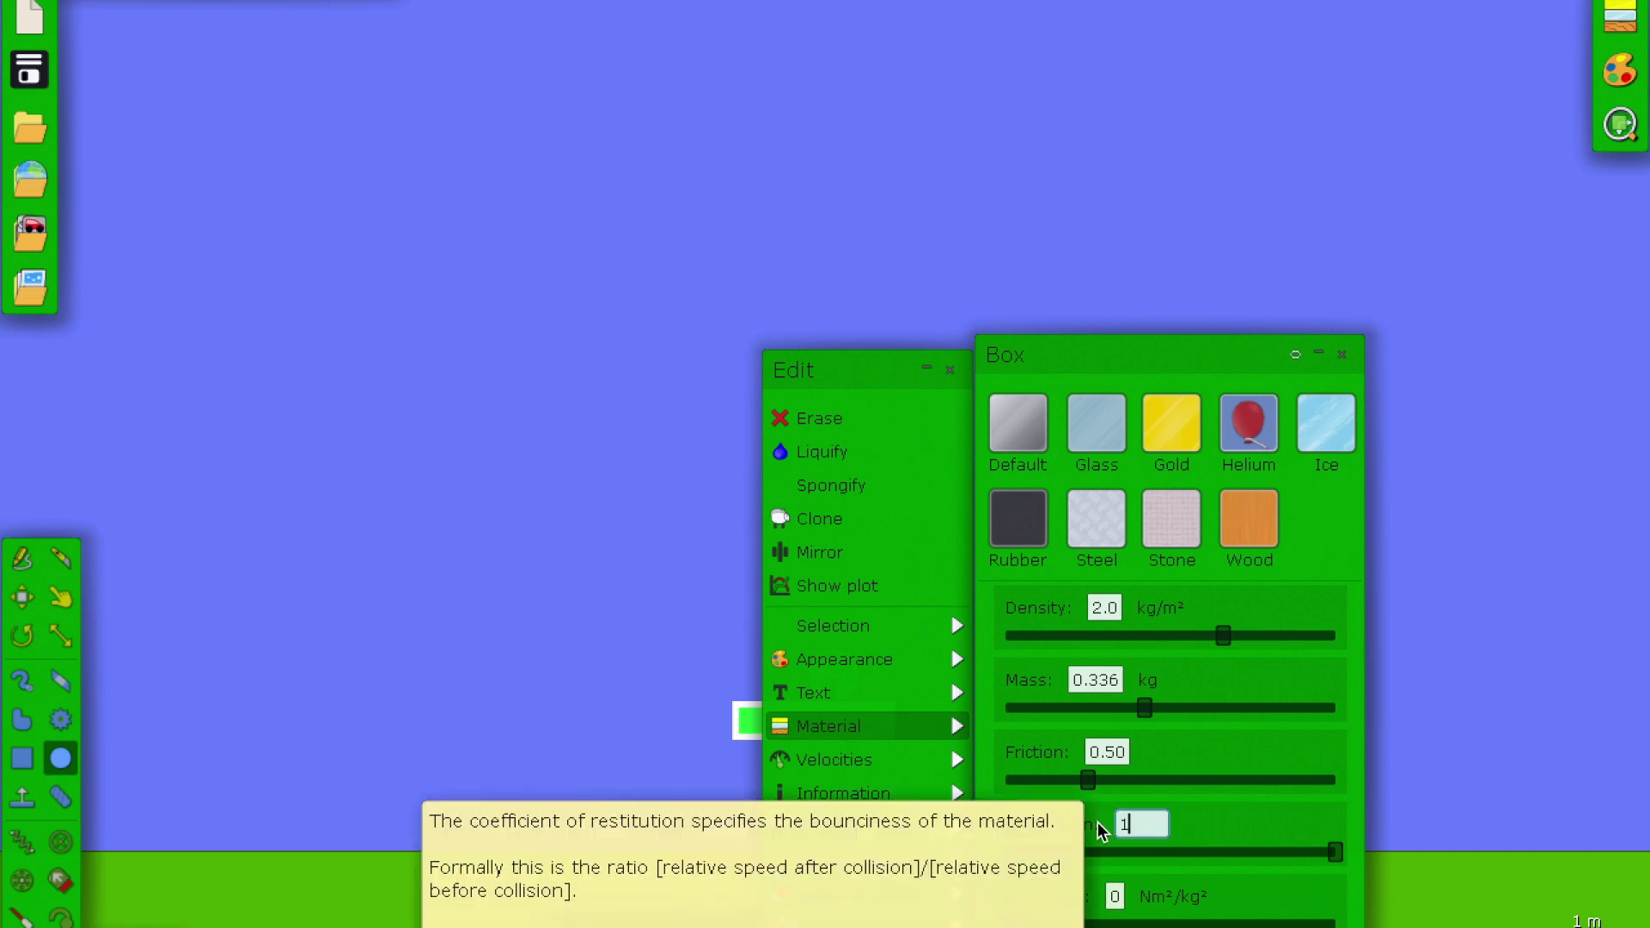
left_click(950, 370)
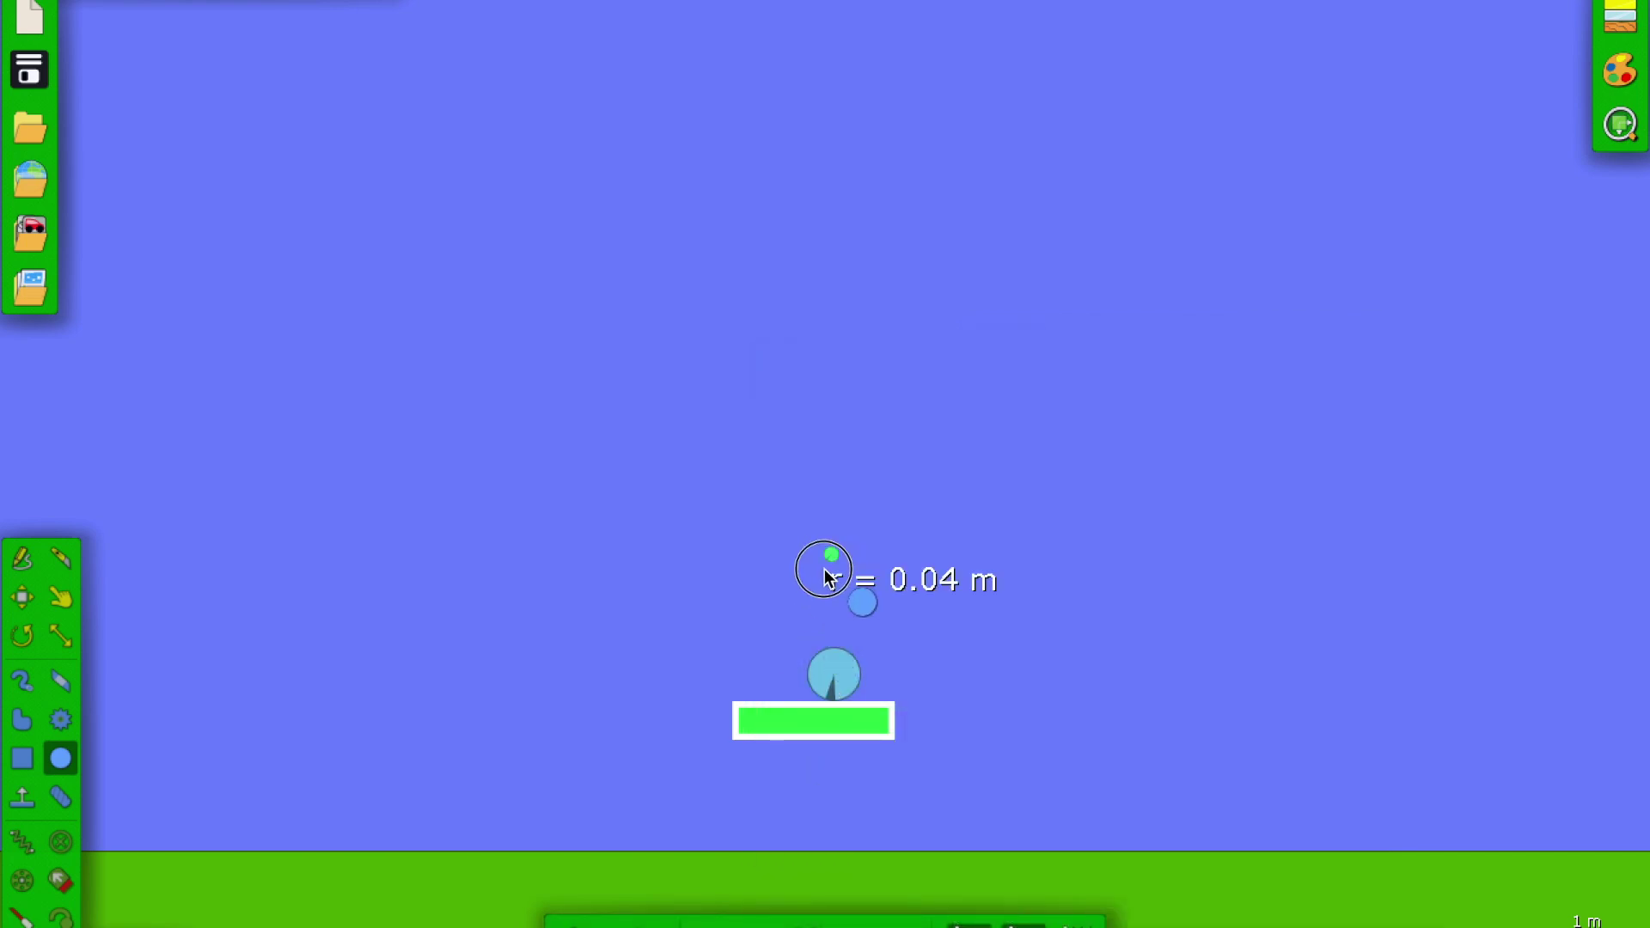
Draw a circle of about 0.04 m radius above the platform, drop the teal circle from higher up, then delete it
left_click_drag(825, 575, 817, 581)
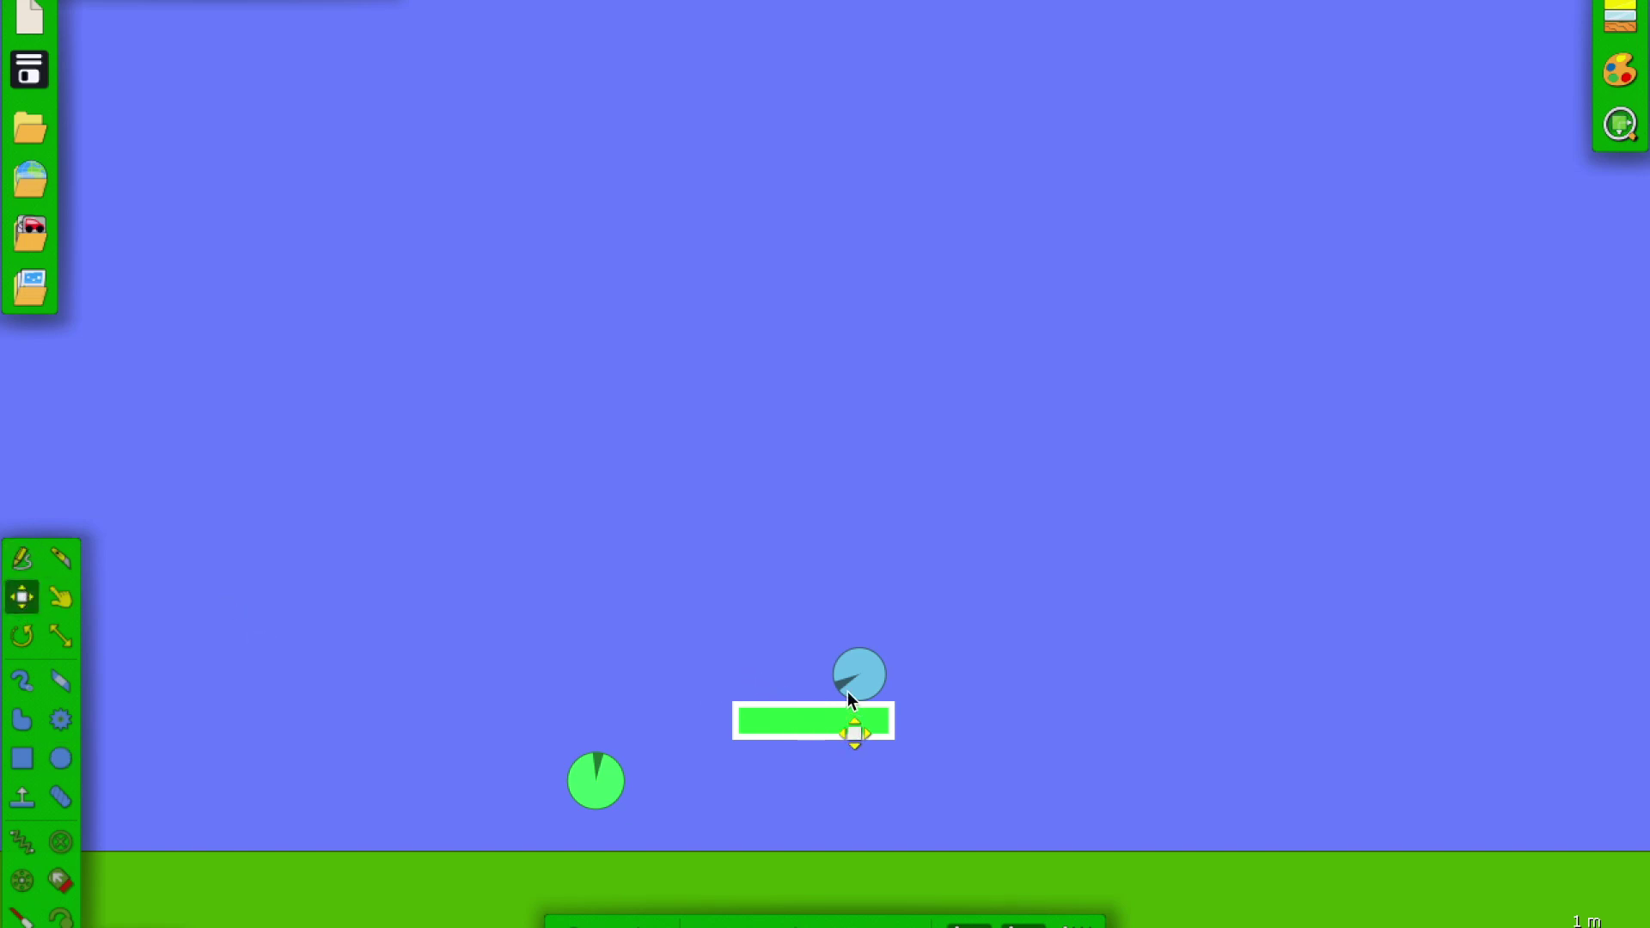
left_click_drag(847, 691, 822, 333)
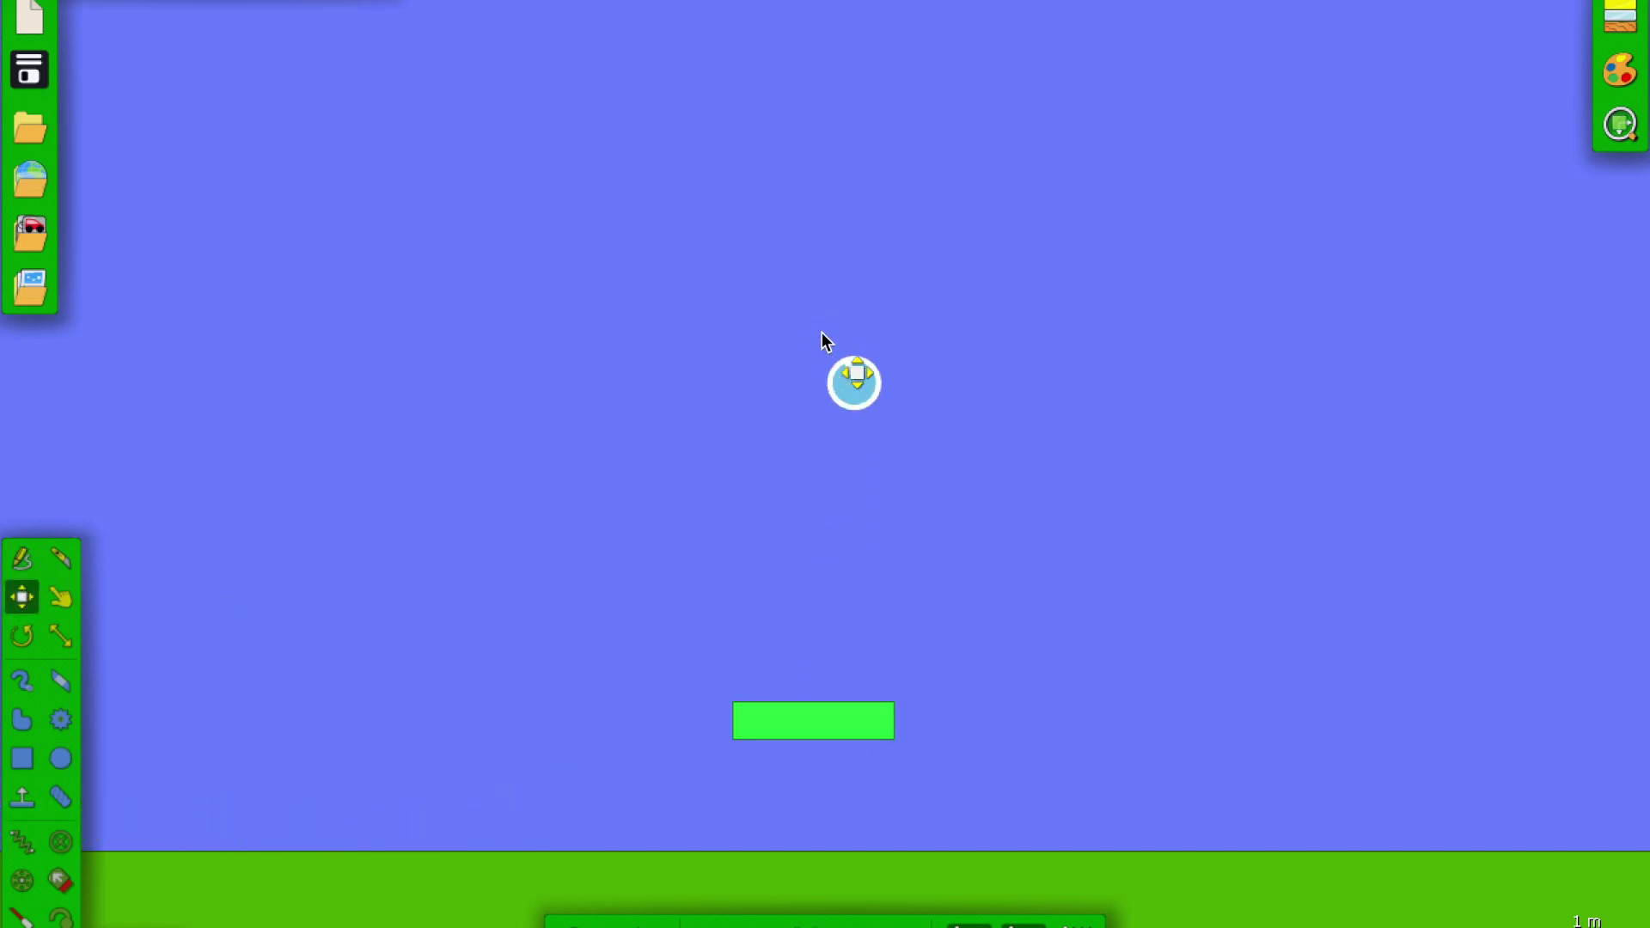
mouse_move(821, 333)
left_mouse_down()
mouse_move(832, 447)
mouse_move(841, 347)
left_mouse_up()
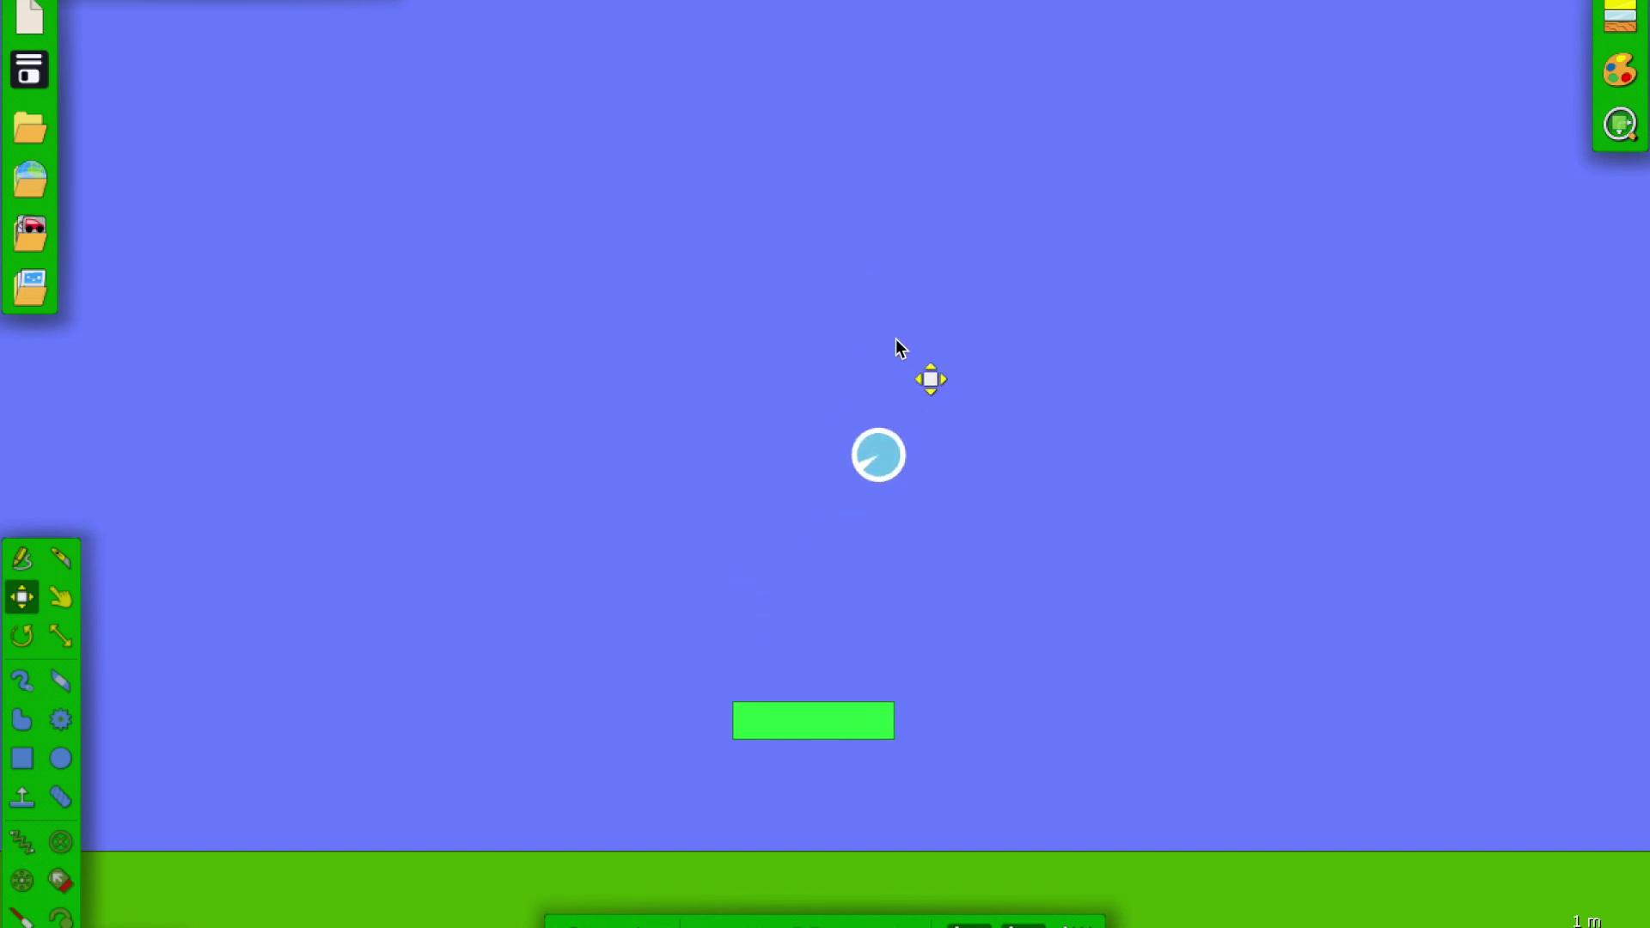
key("Delete")
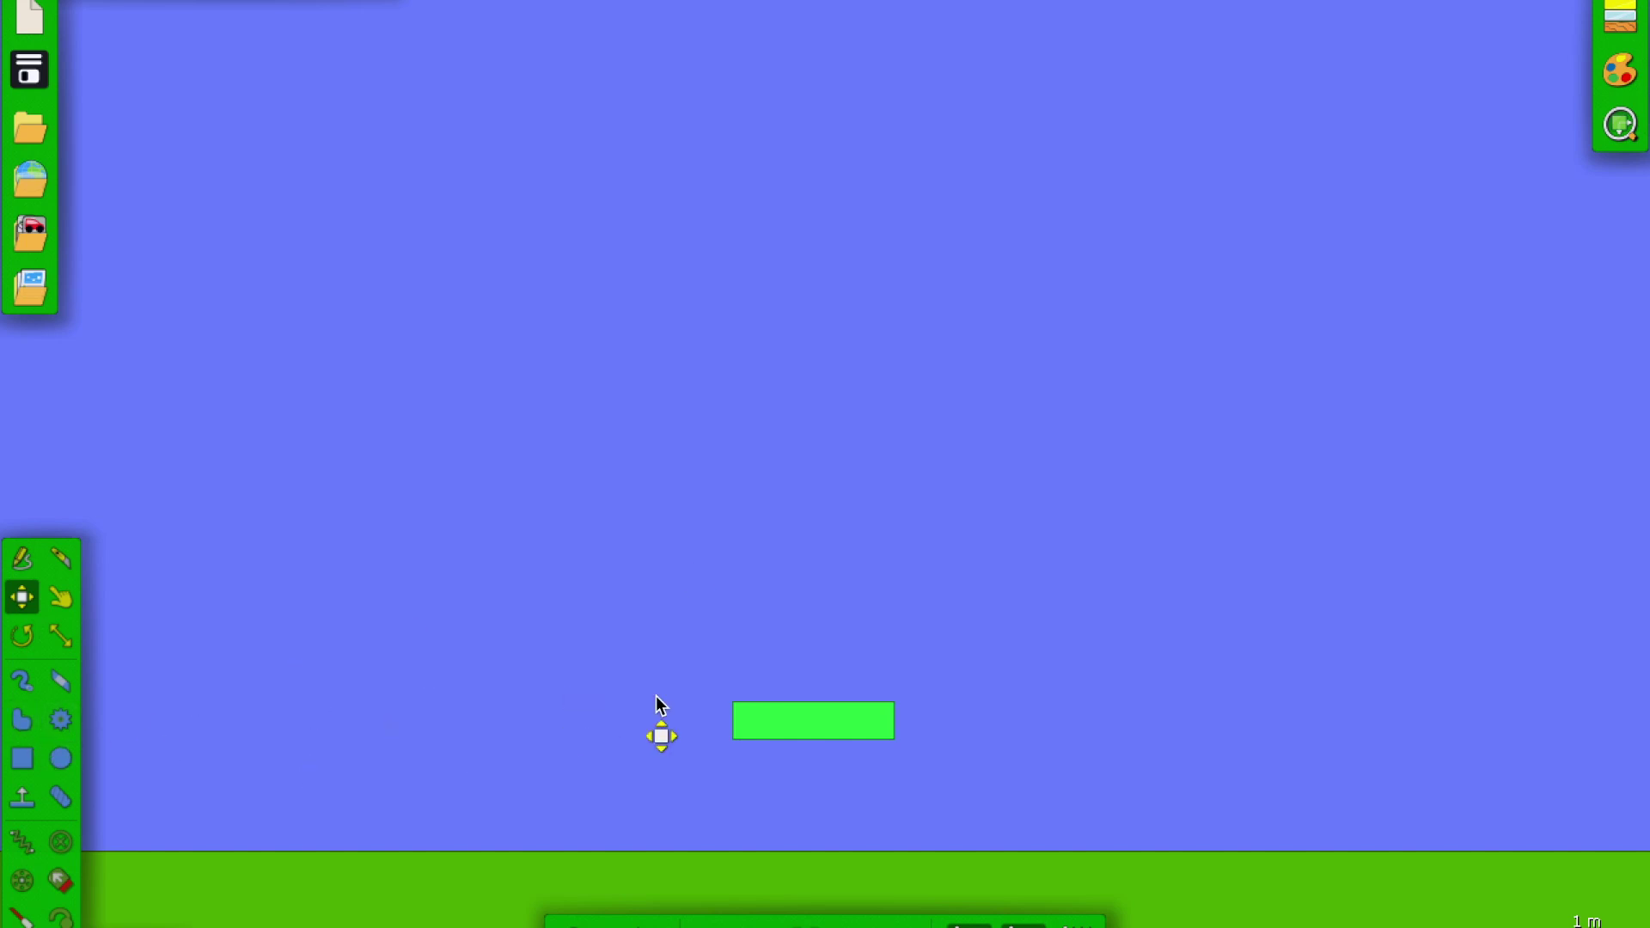
Try to raise the platform's material restitution to 5
right_click(806, 713)
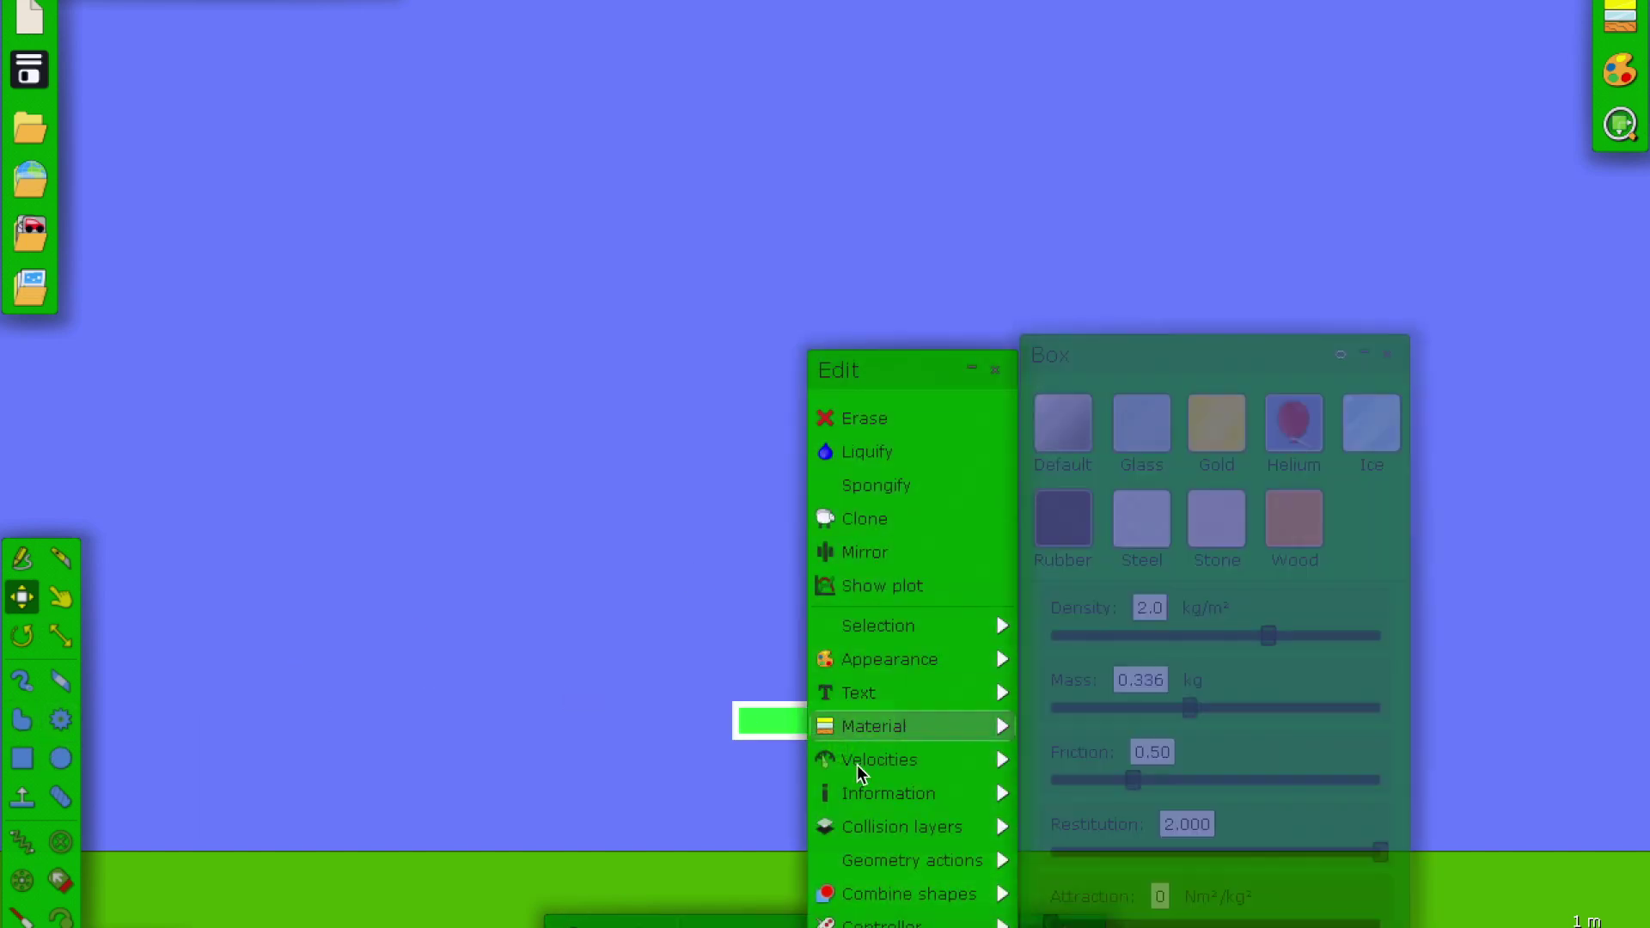
mouse_move(858, 735)
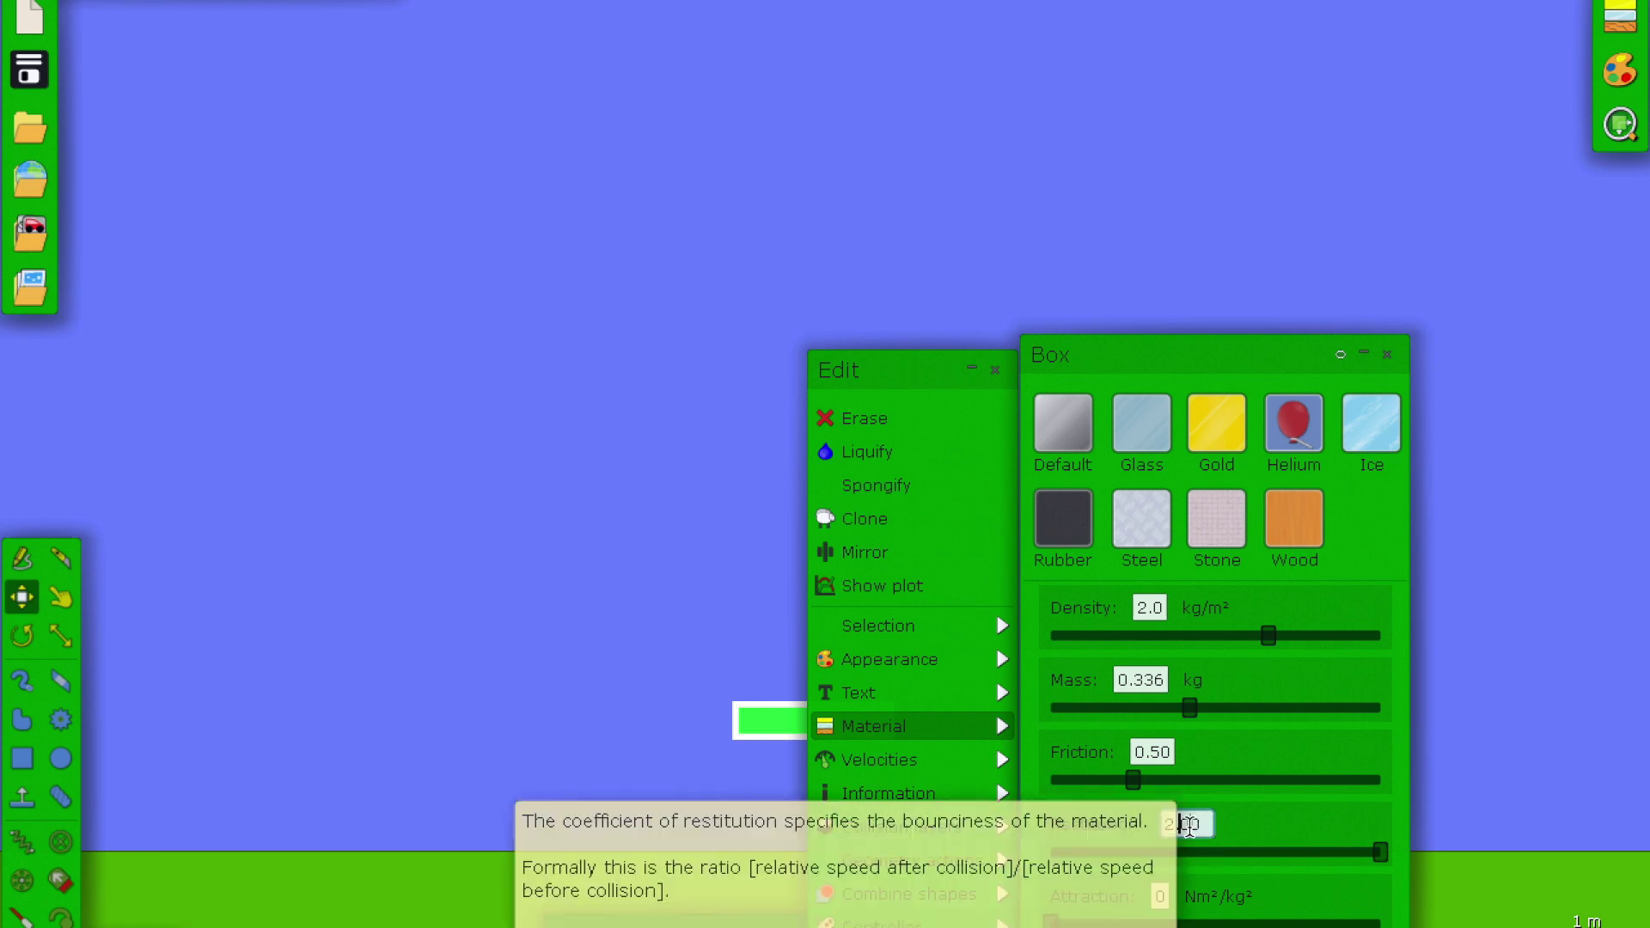
key("BackSpace")
type("5")
key("Return")
left_click(996, 372)
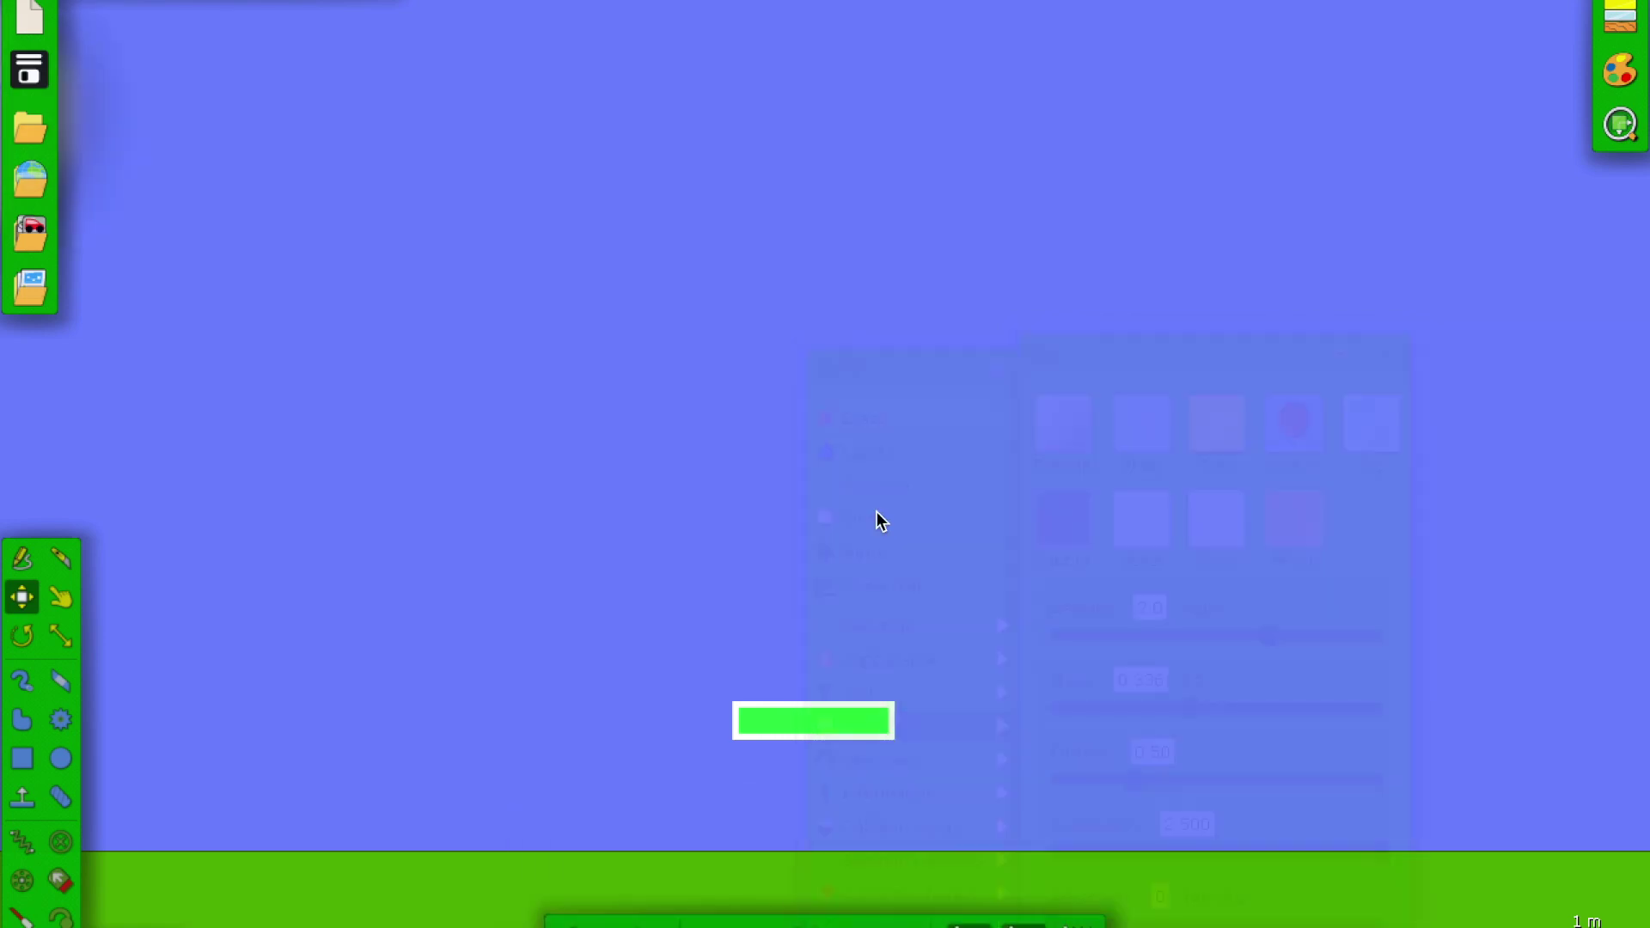
Draw a larger circle above the platform and let it bounce
left_click(62, 760)
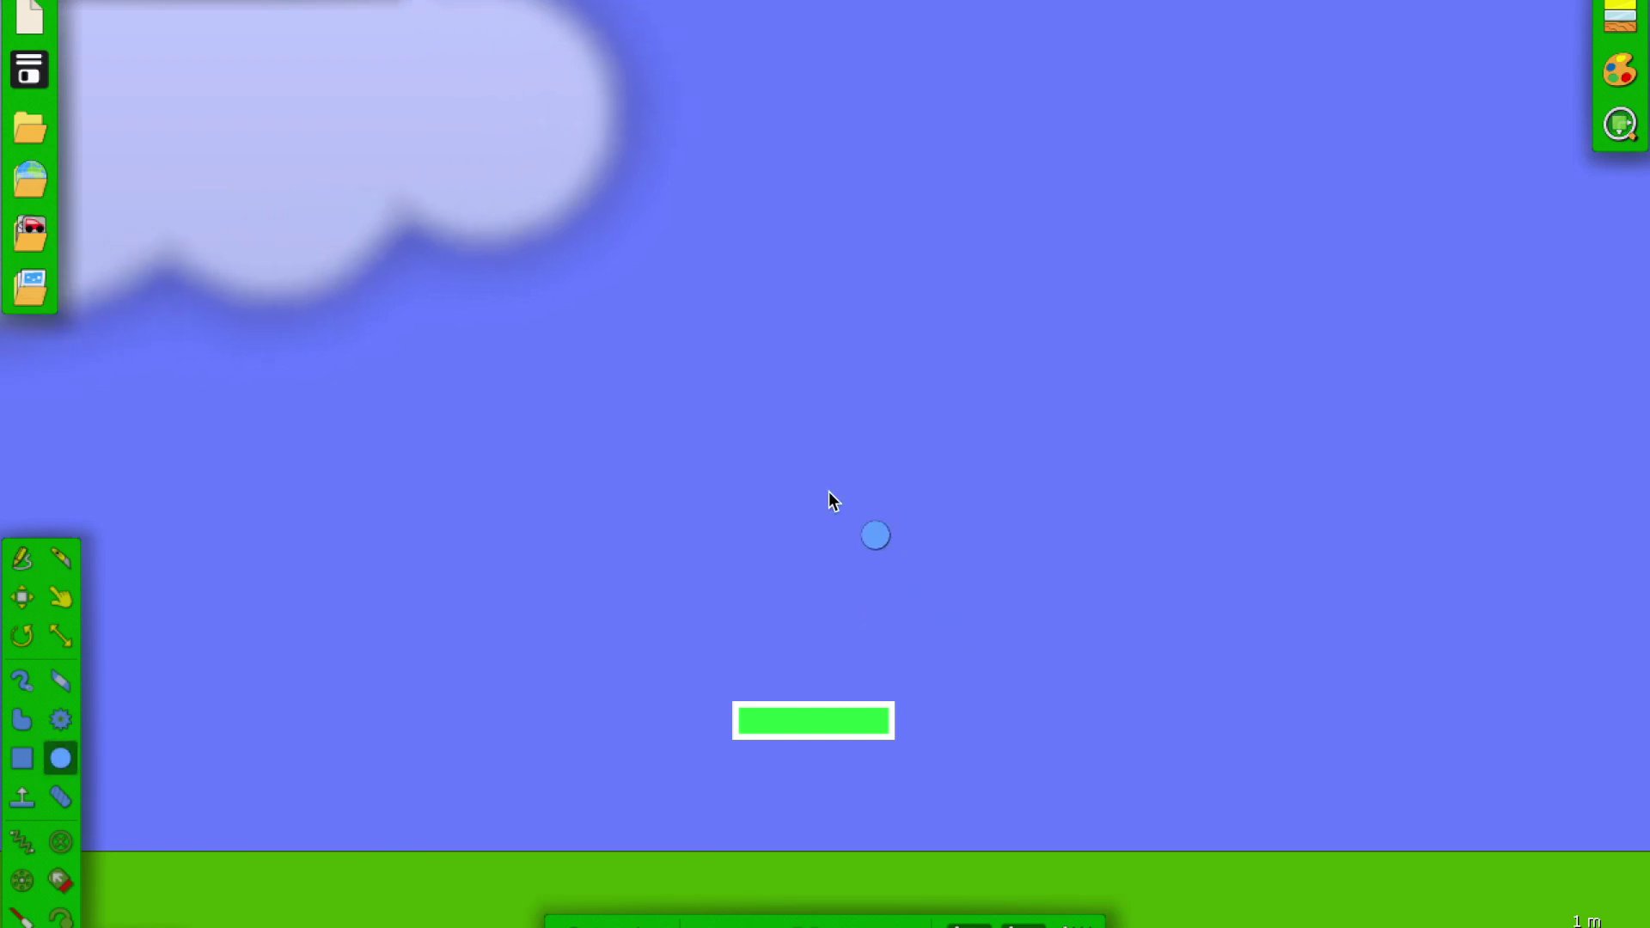
left_click_drag(829, 453, 817, 491)
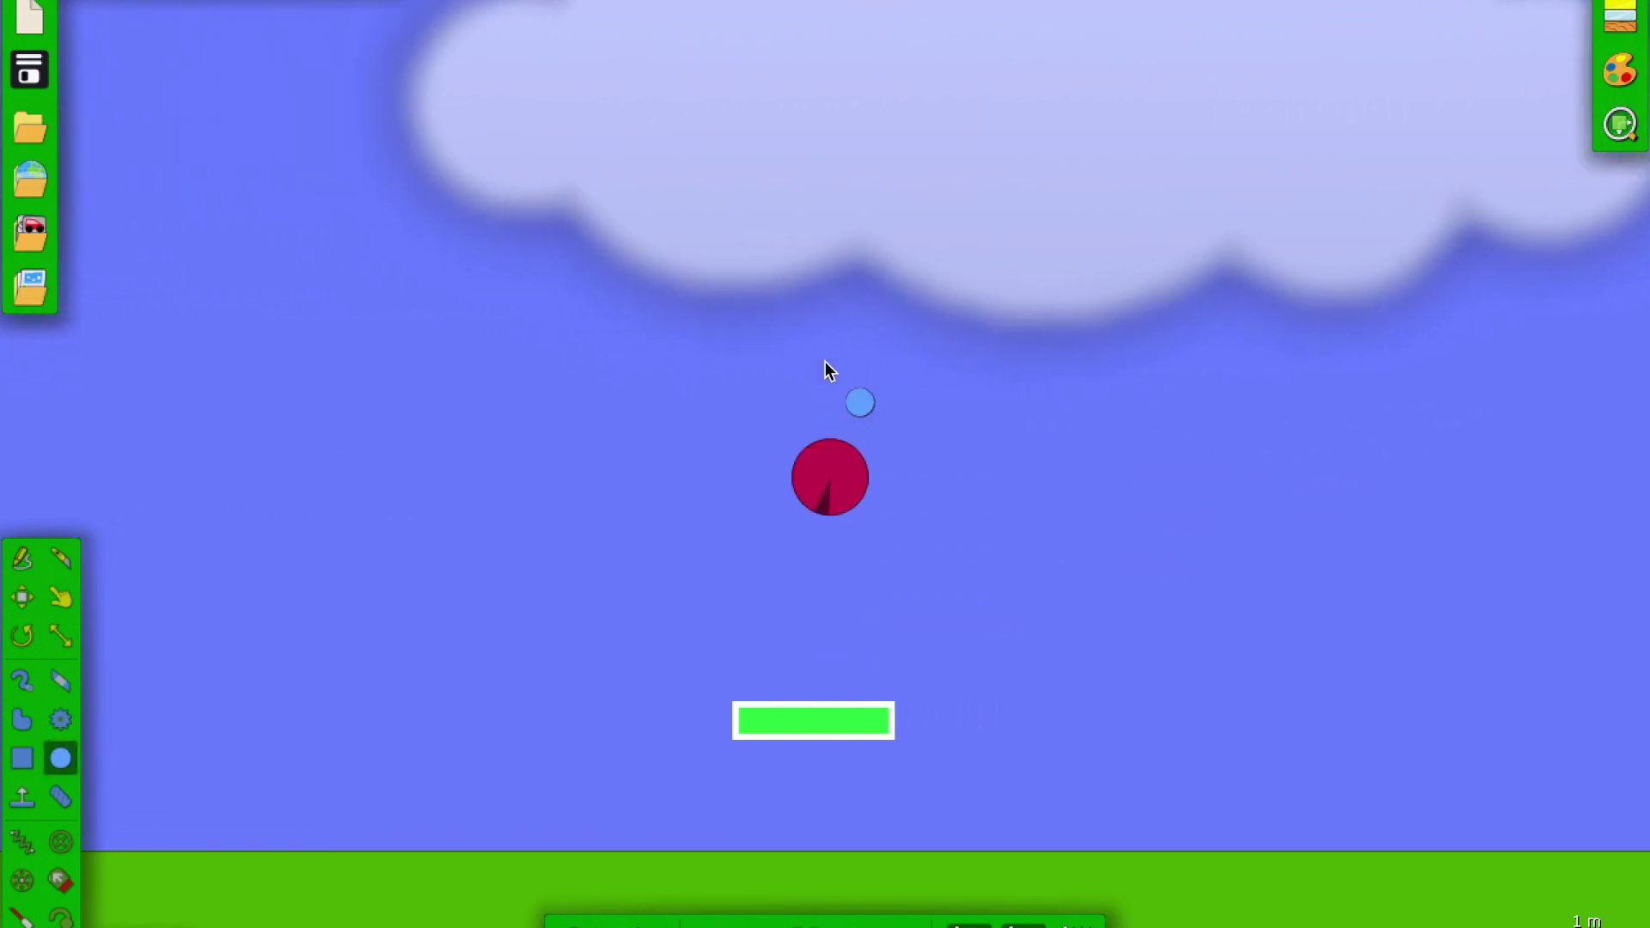
scroll(824, 361, "down", 4)
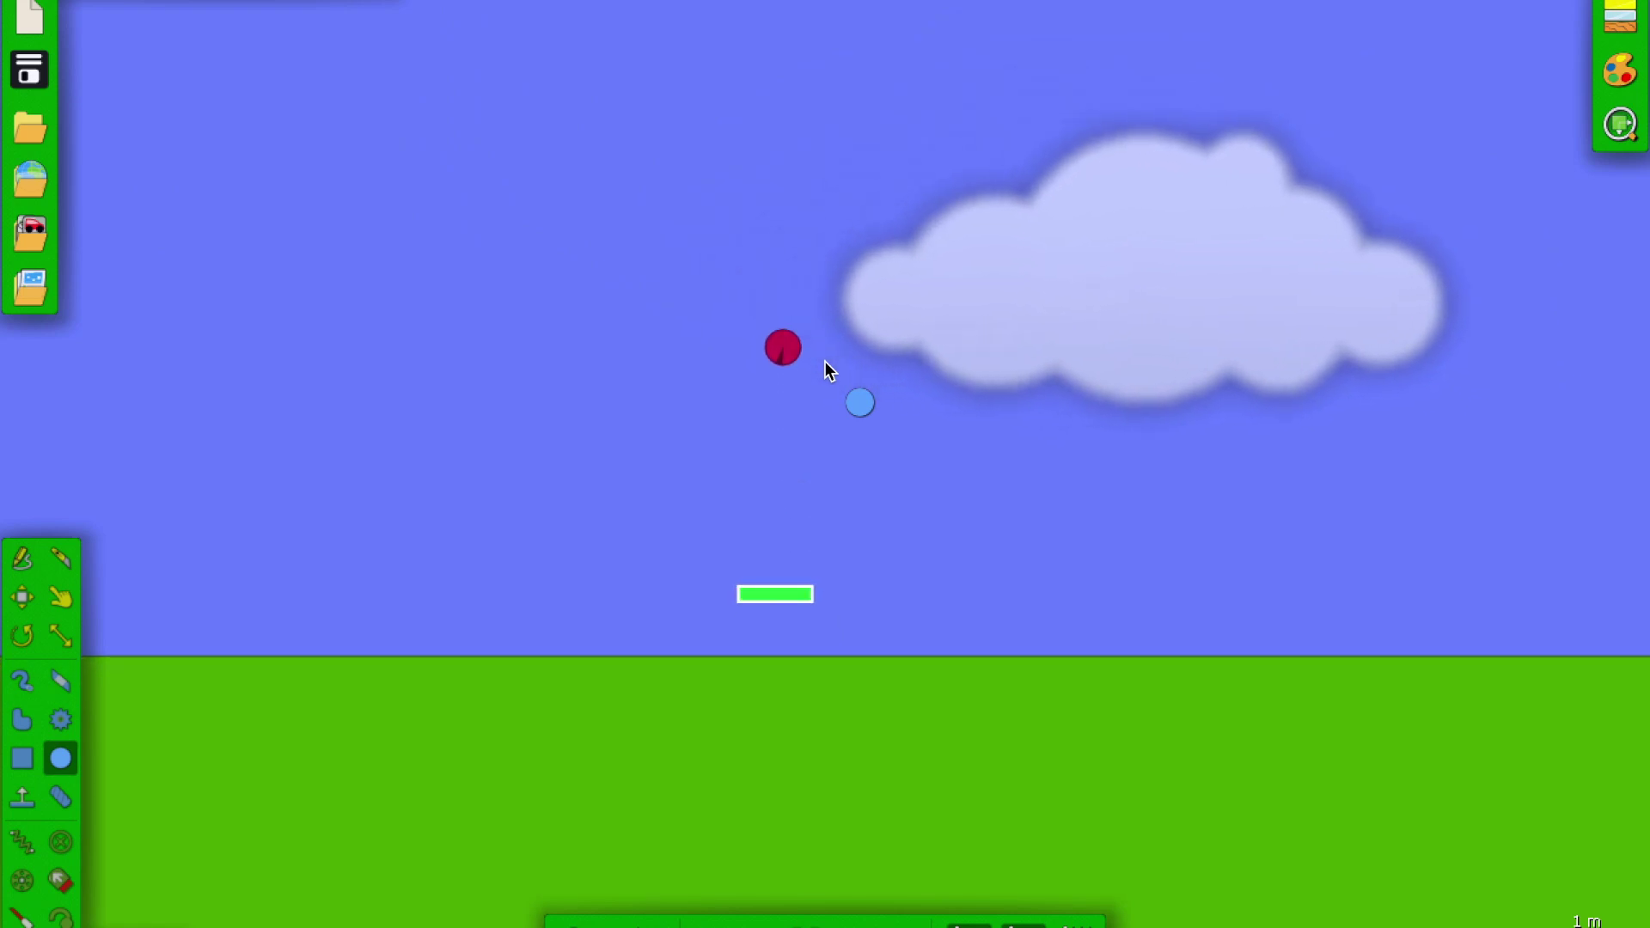
scroll(825, 363, "up", 2)
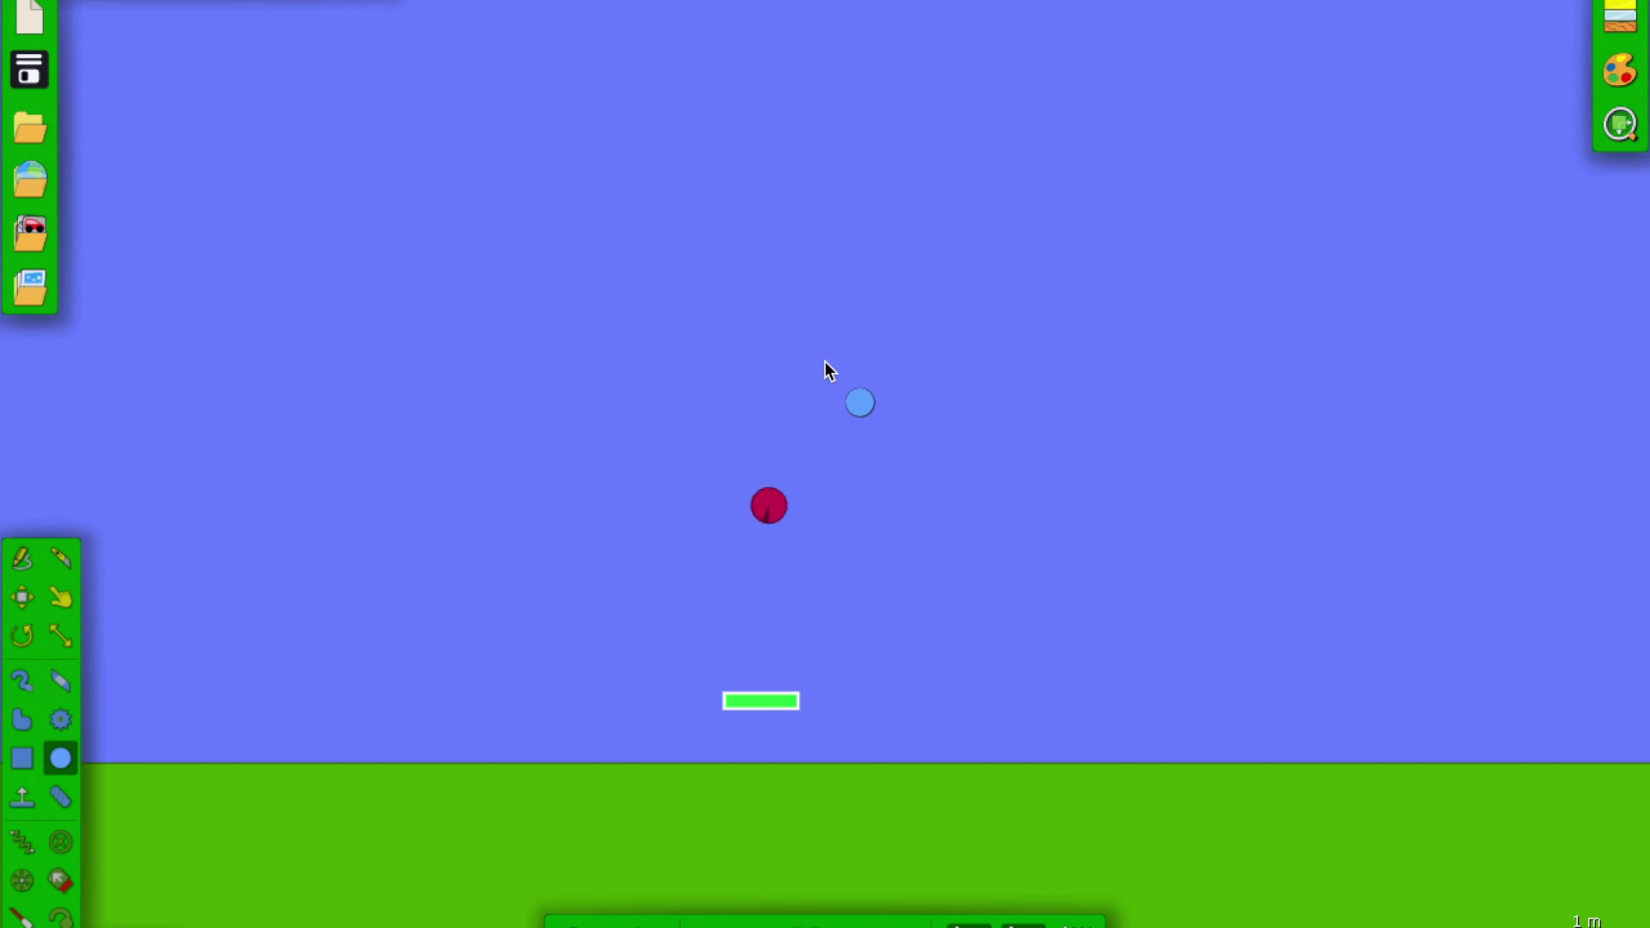
scroll(824, 361, "down", 10)
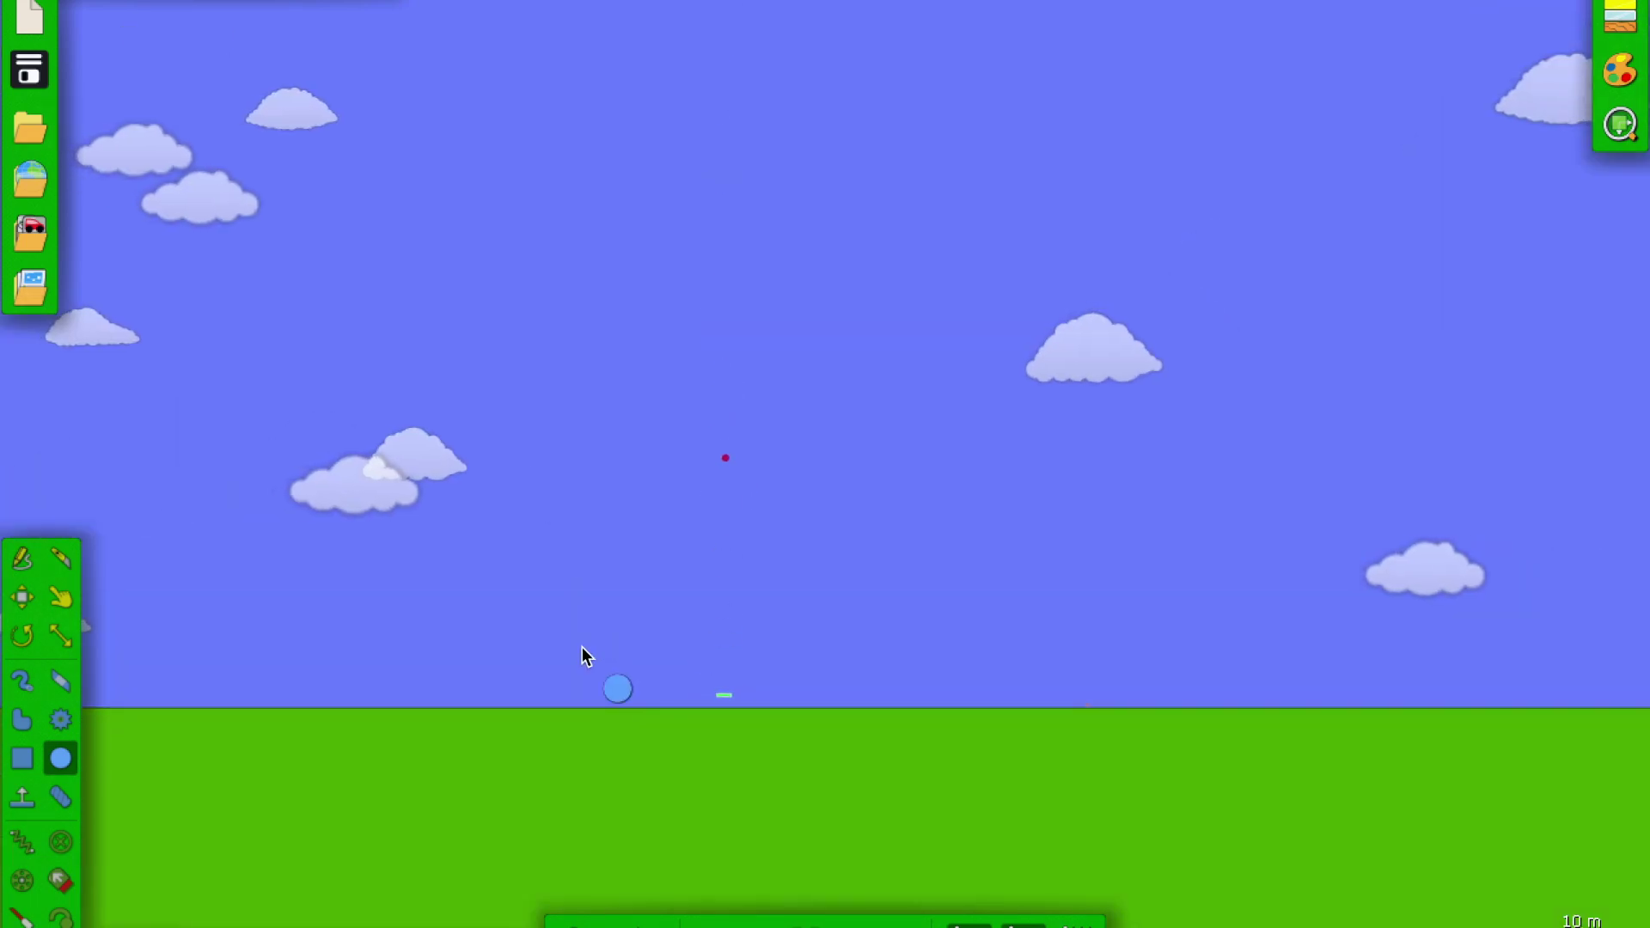
Raise the simulation speed to 10× and follow the red circle's bounces
mouse_move(805, 921)
left_click_drag(805, 892, 981, 895)
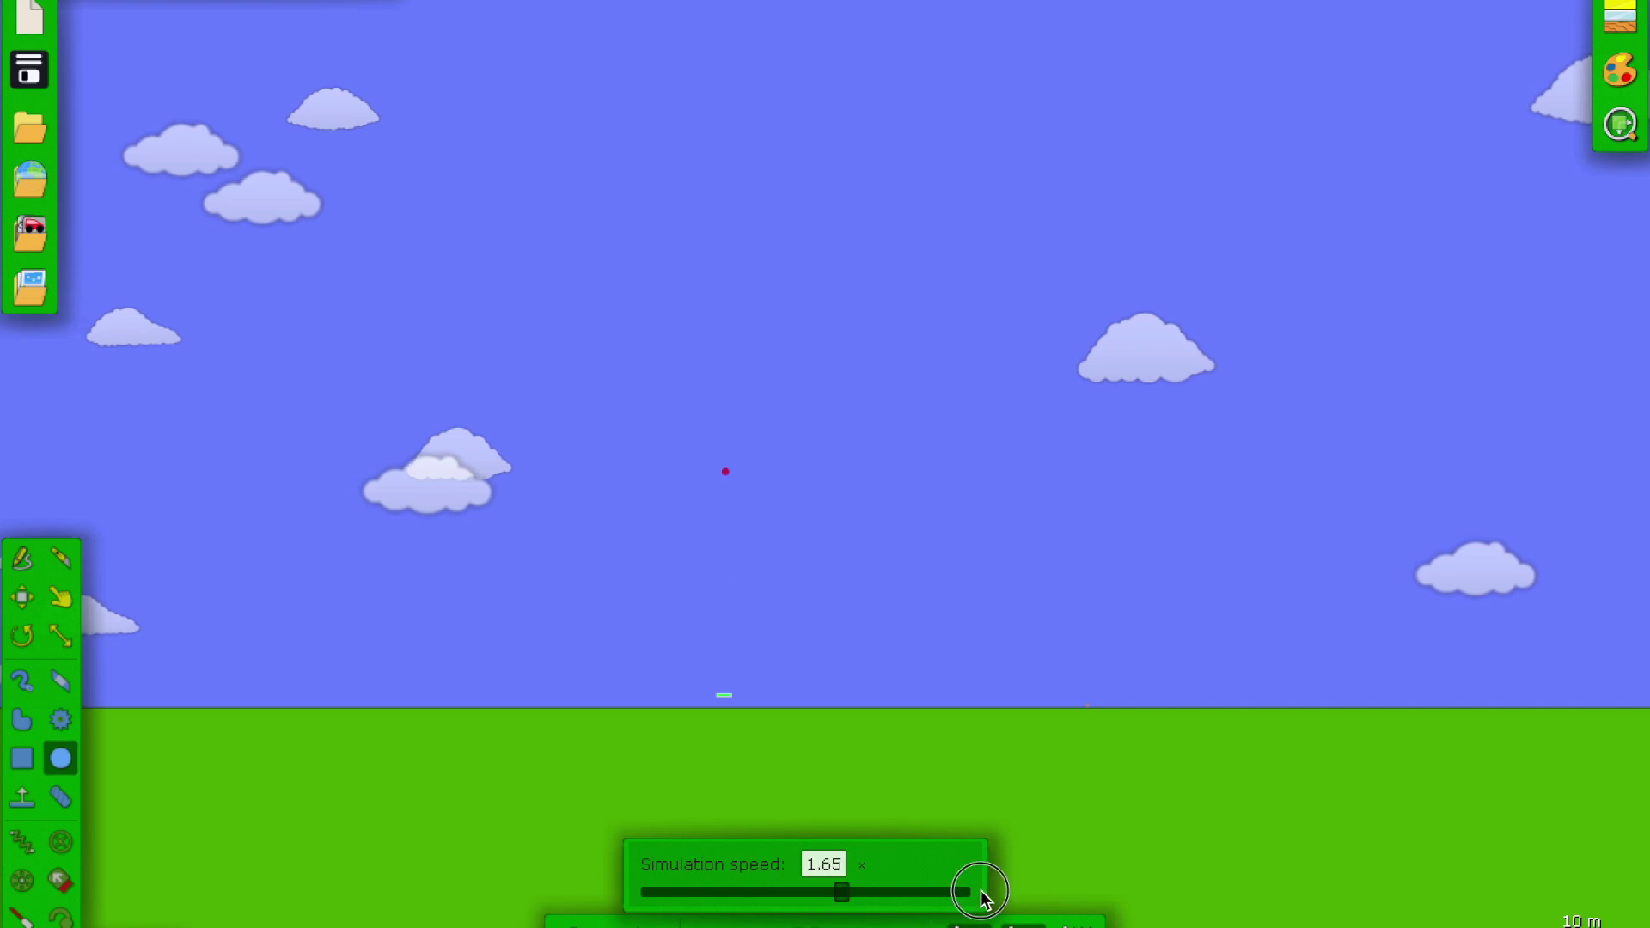
scroll(810, 567, "down", 4)
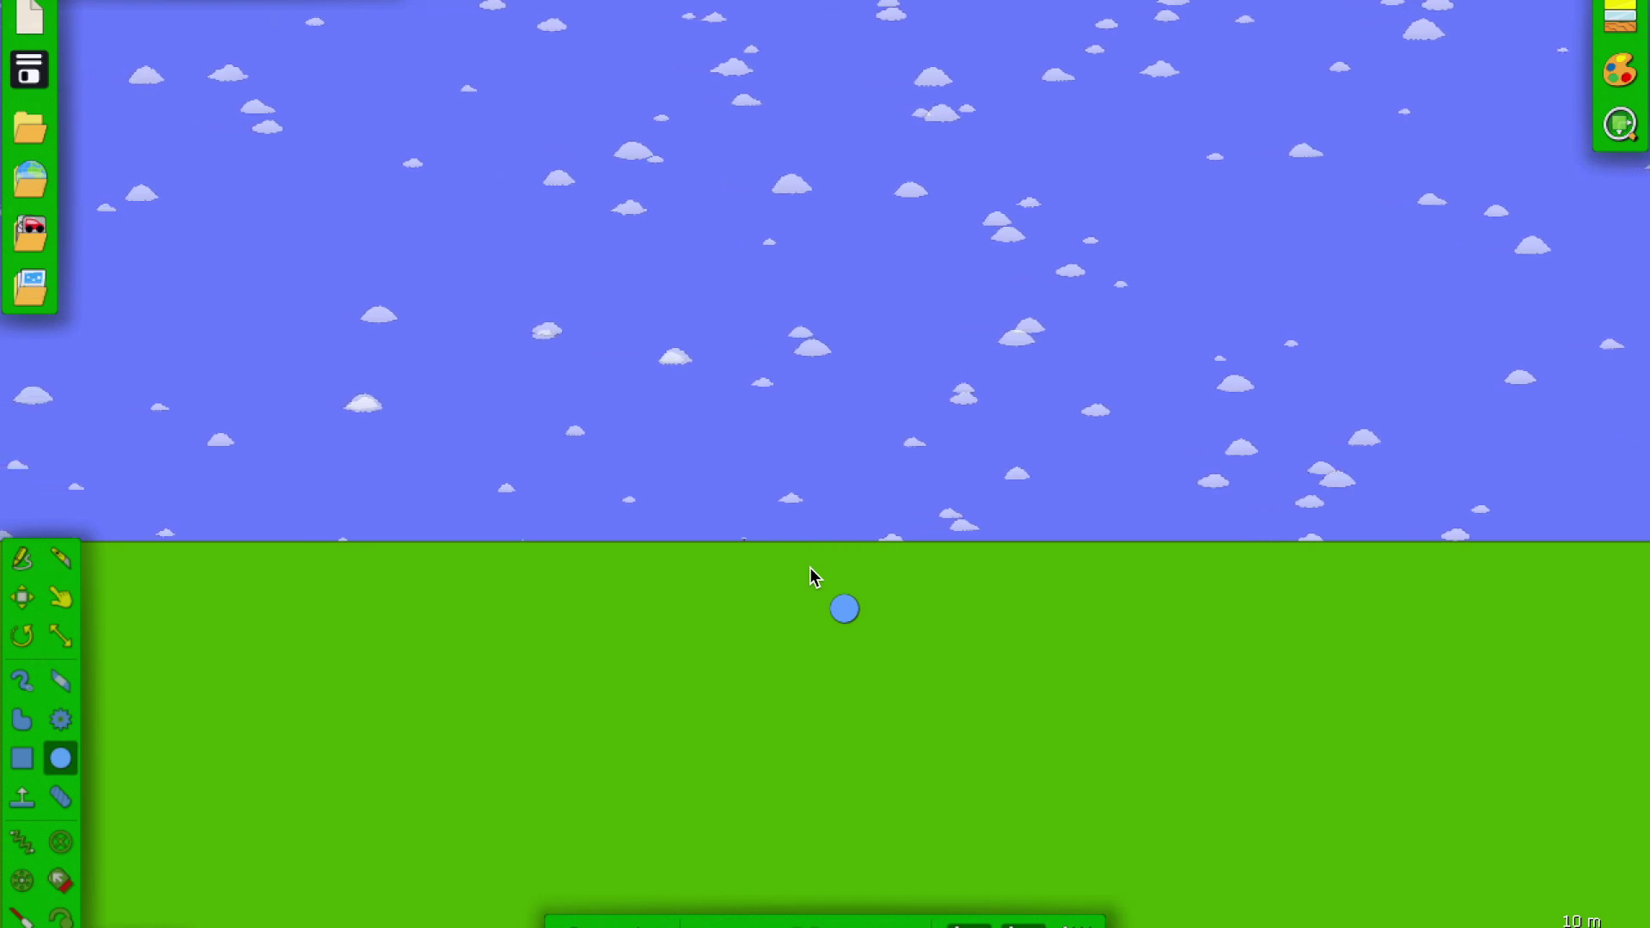
scroll(790, 514, "up", 5)
scroll(791, 514, "down", 5)
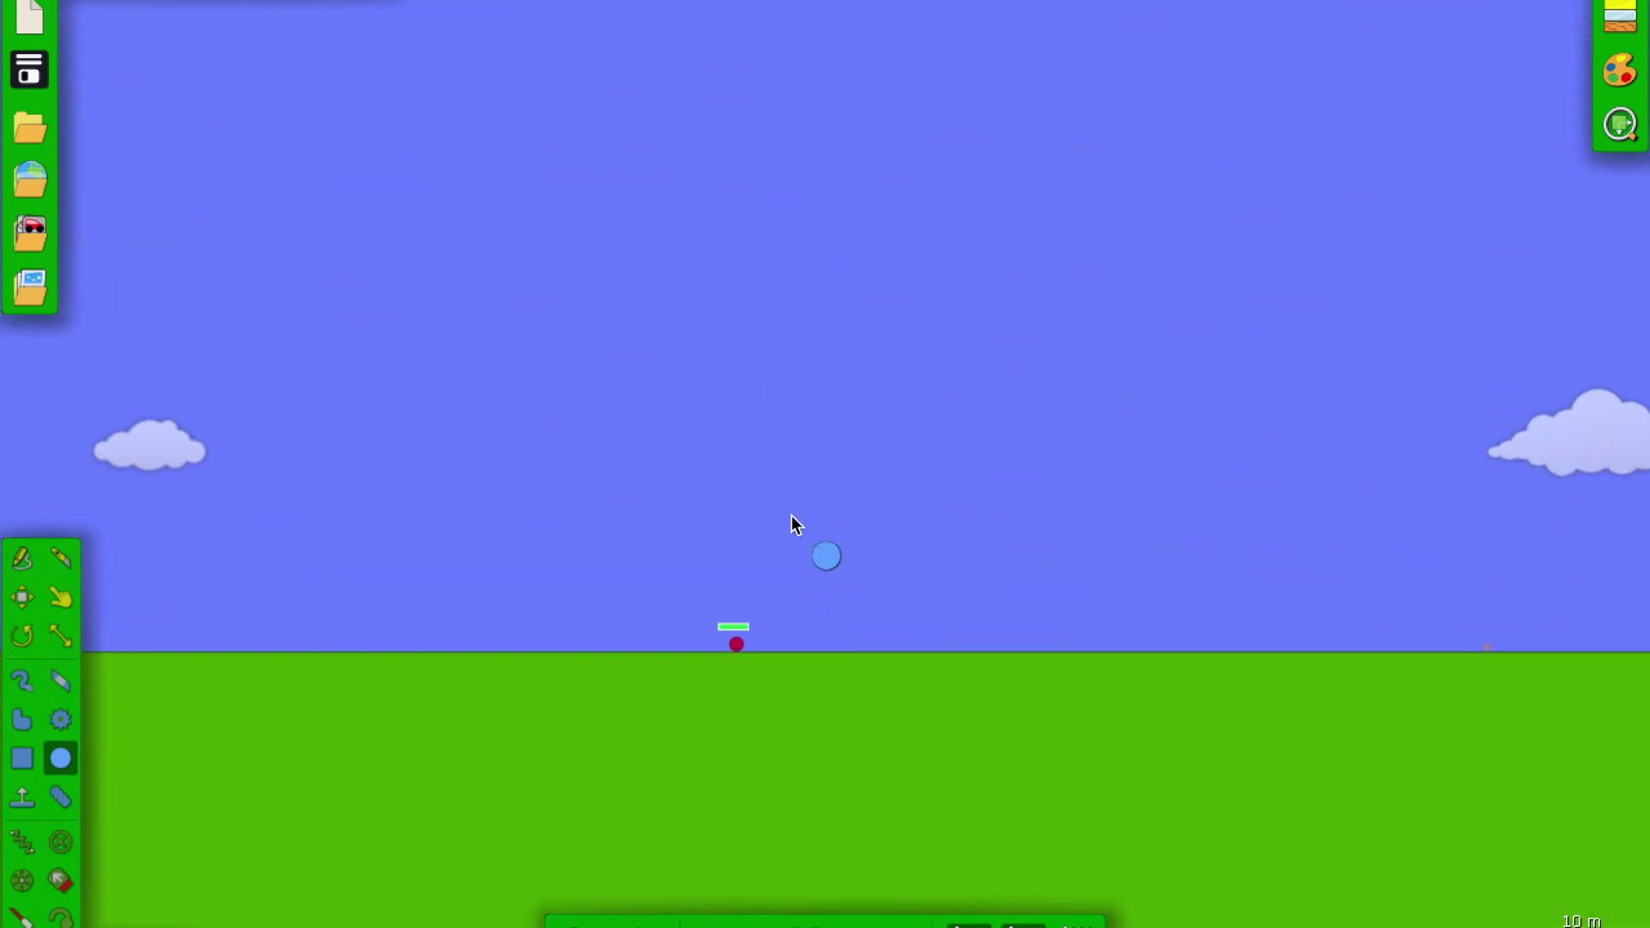
Place the red circle back above the platform and set the simulation speed to 1×
left_click_drag(734, 606, 733, 580)
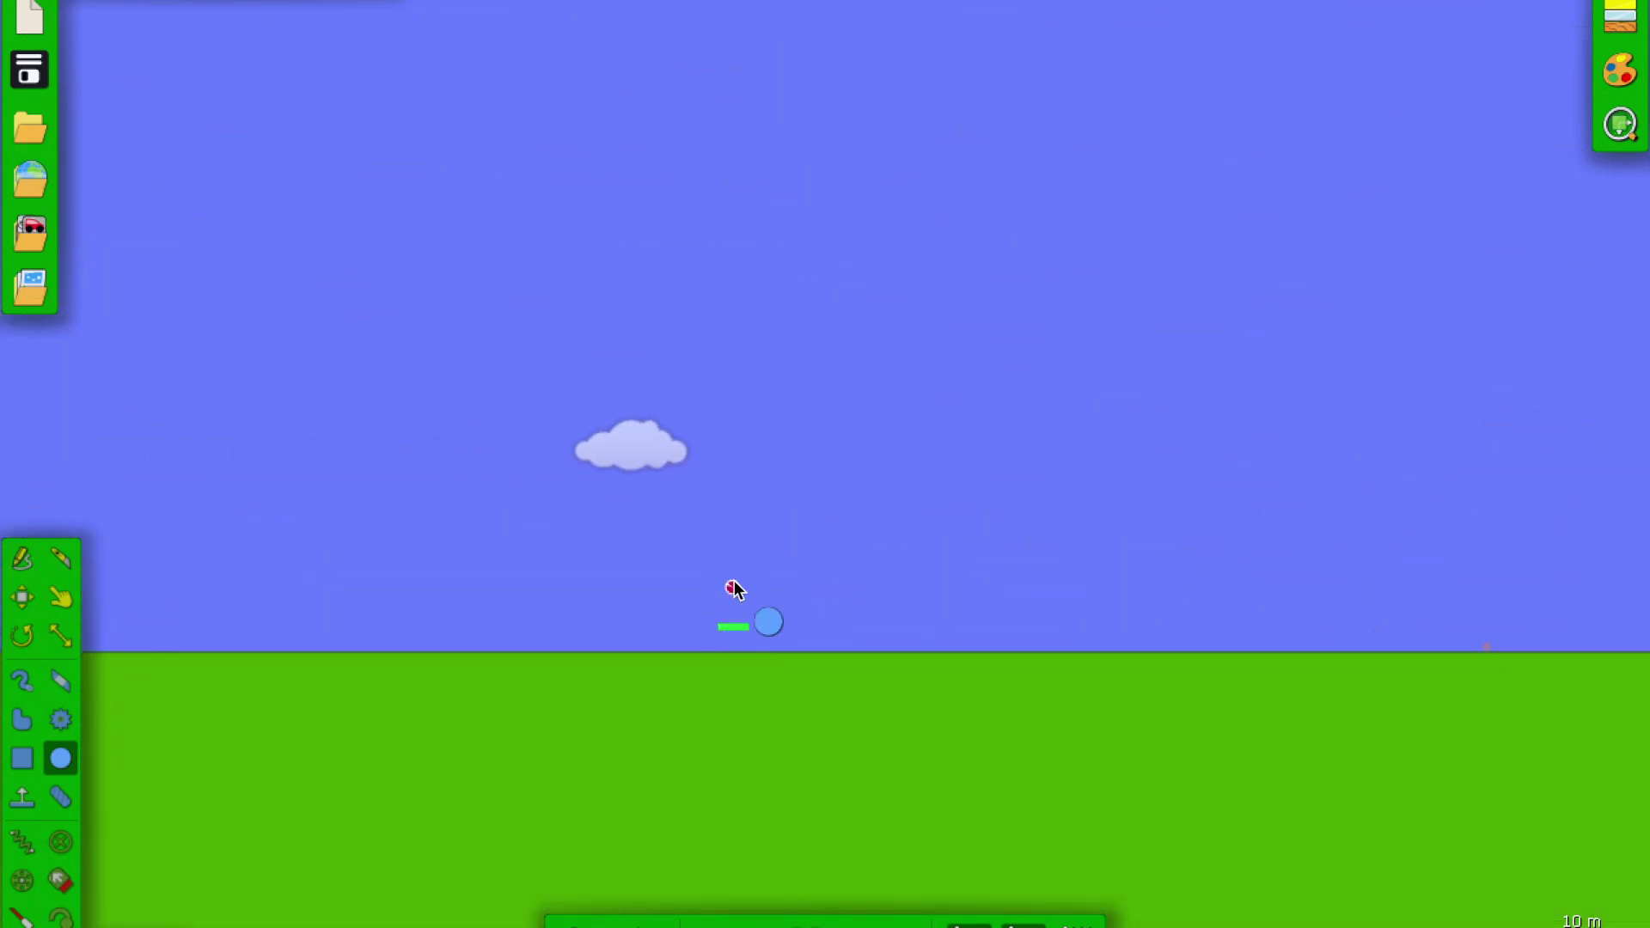
mouse_move(806, 924)
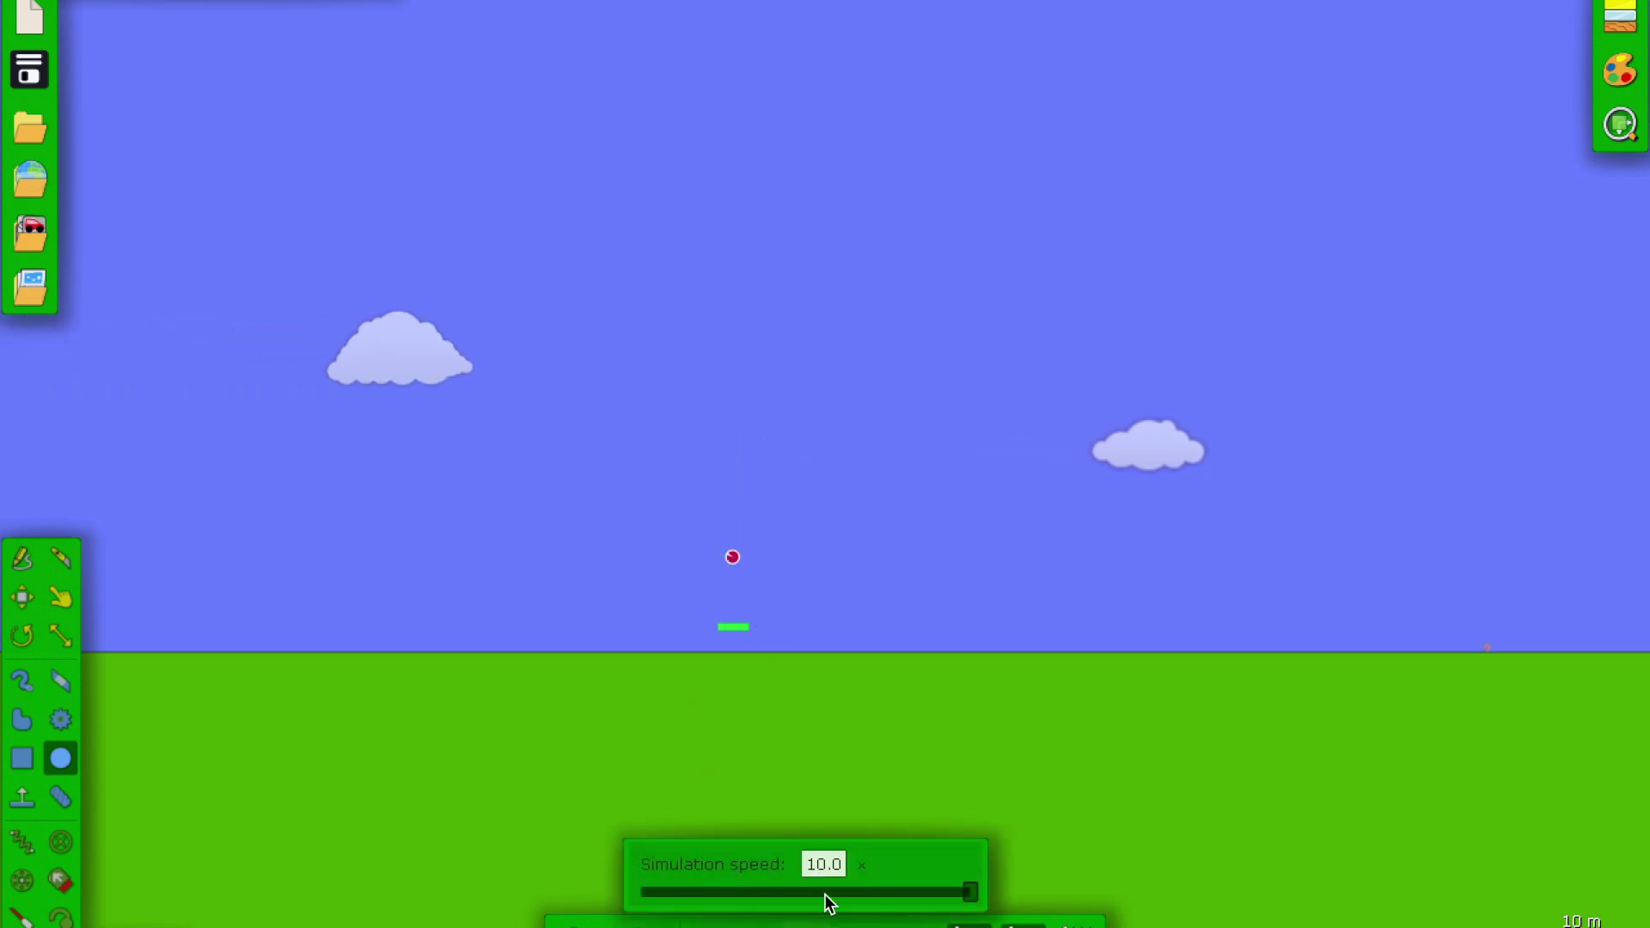
left_click_drag(969, 890, 807, 895)
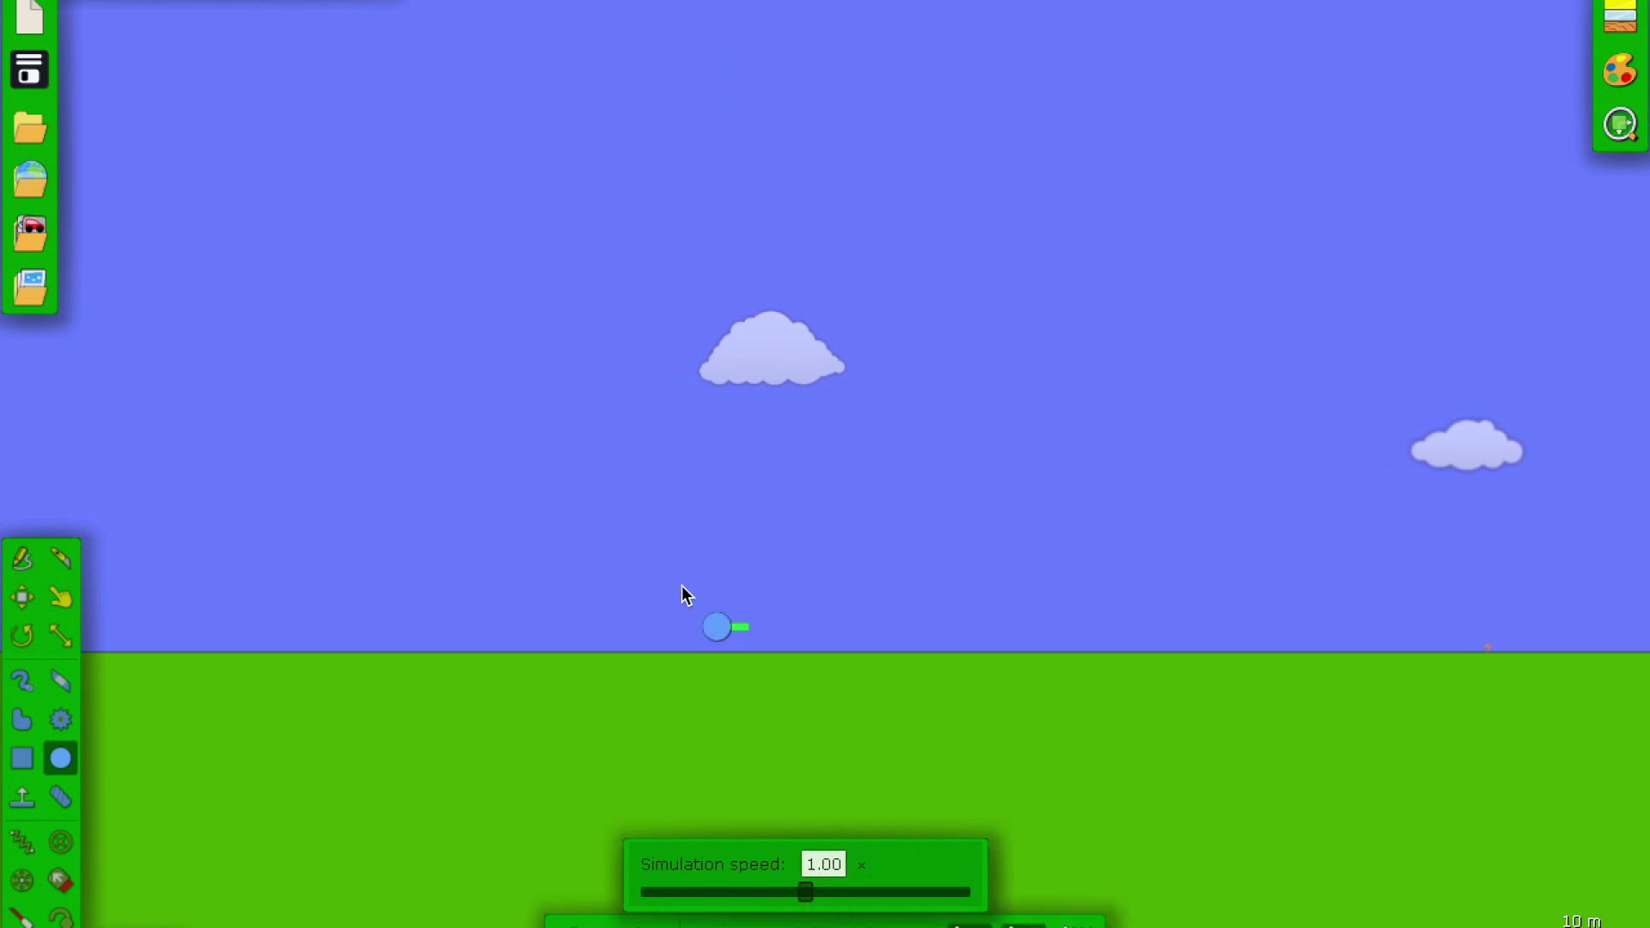
Examine the restitution value in the platform's material properties
left_click(22, 596)
right_click(734, 627)
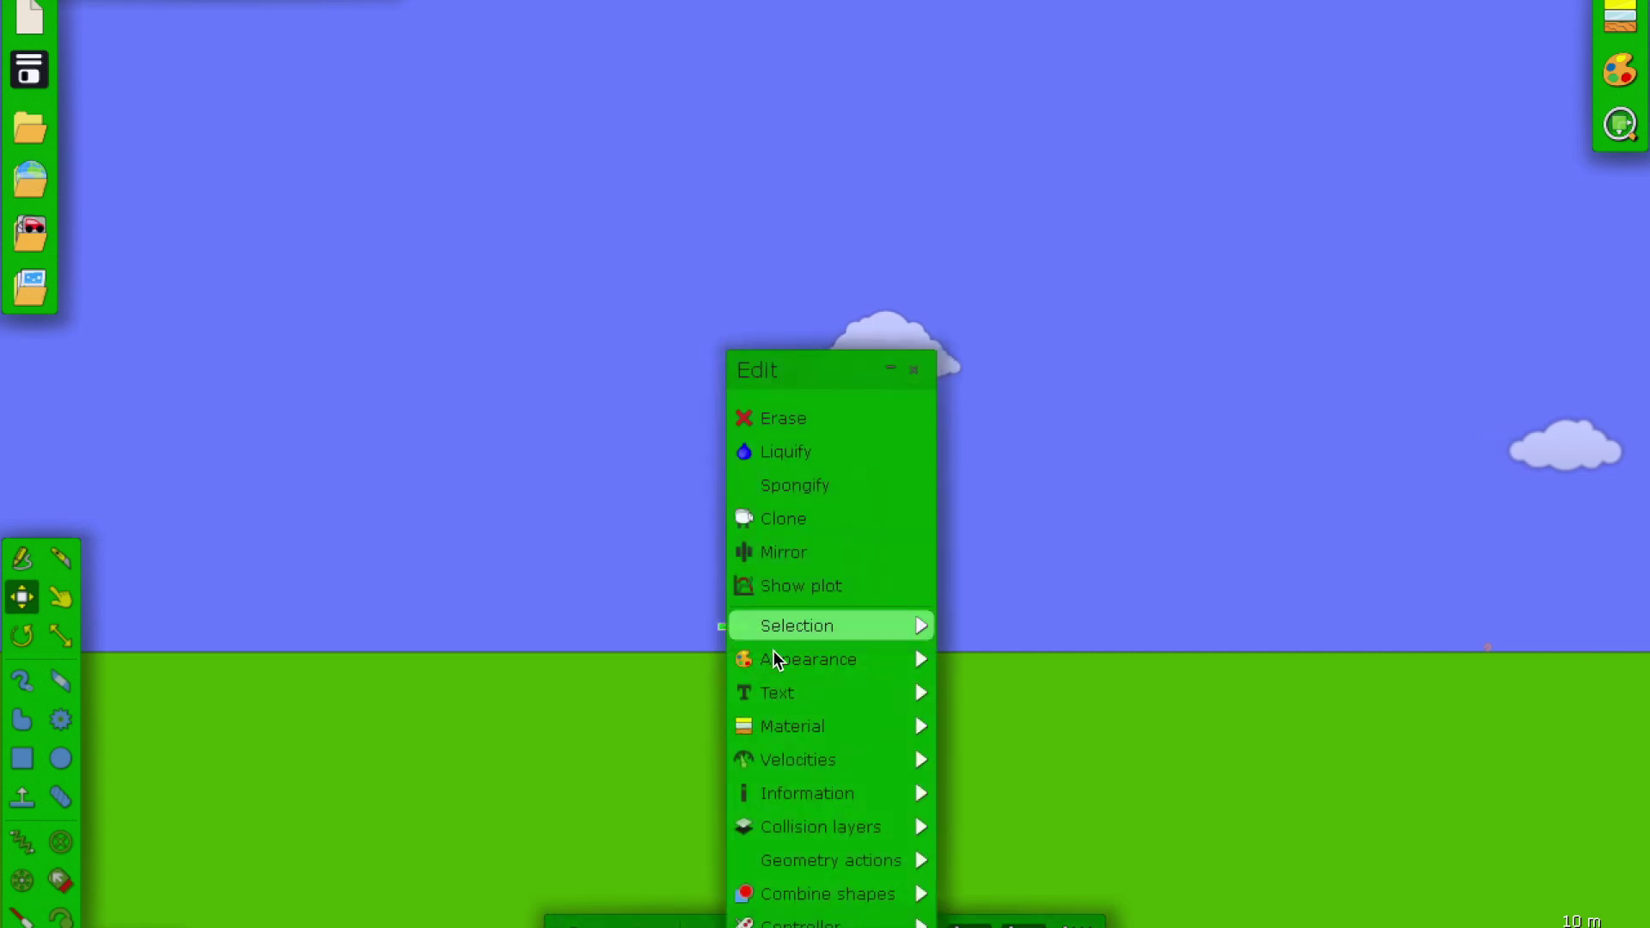
mouse_move(776, 728)
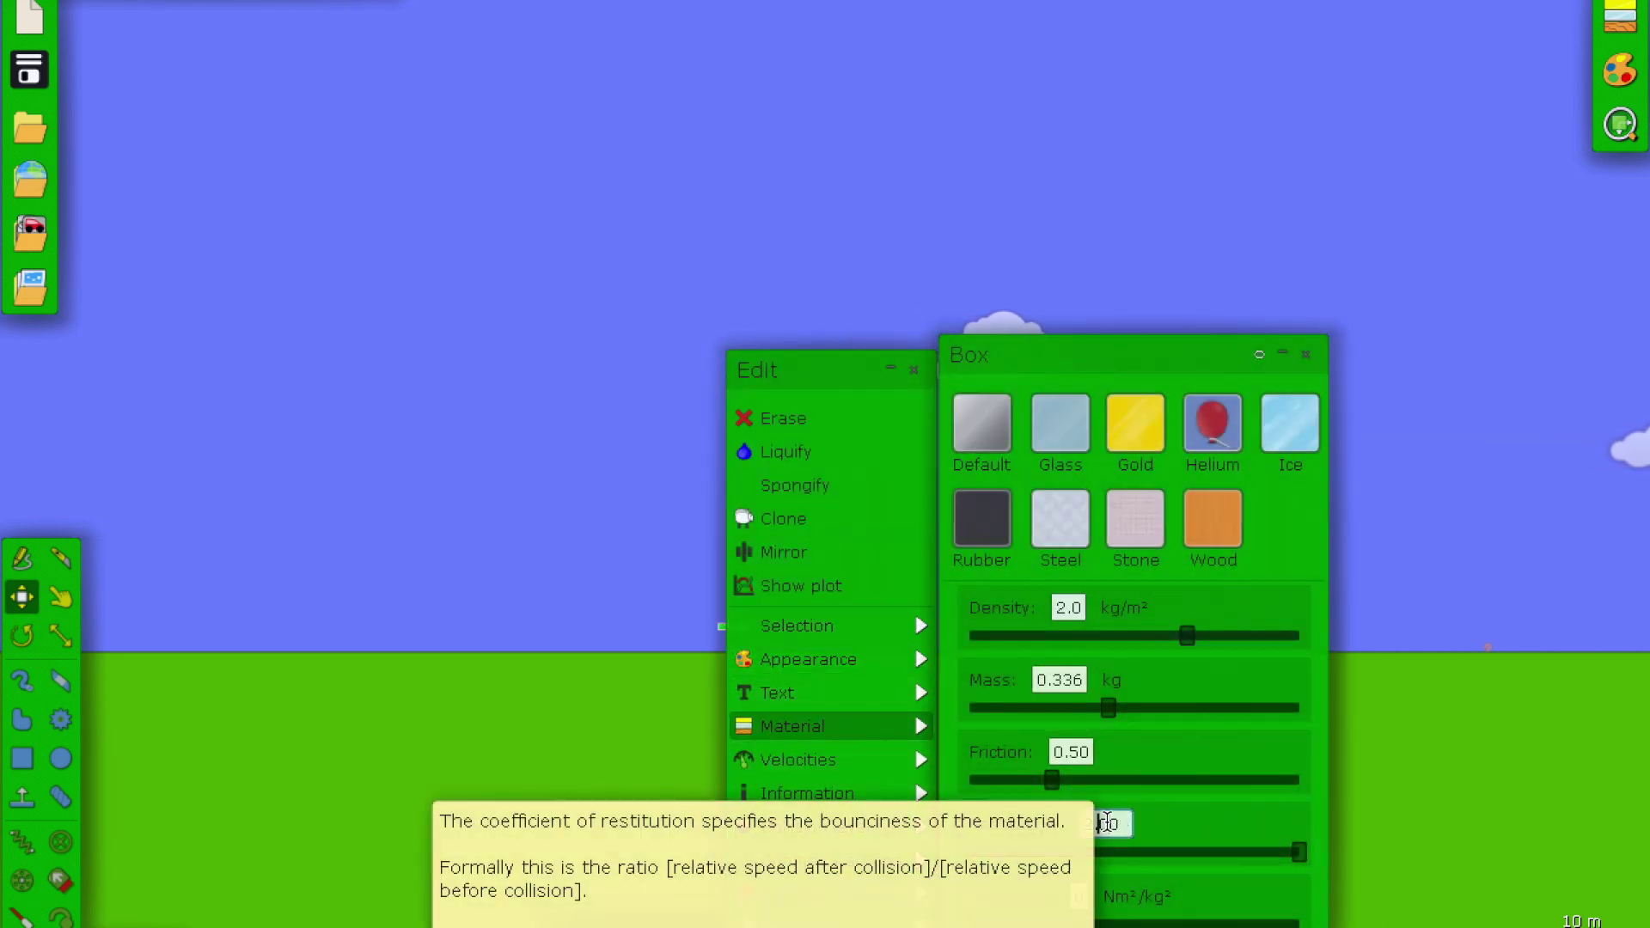
left_click(915, 370)
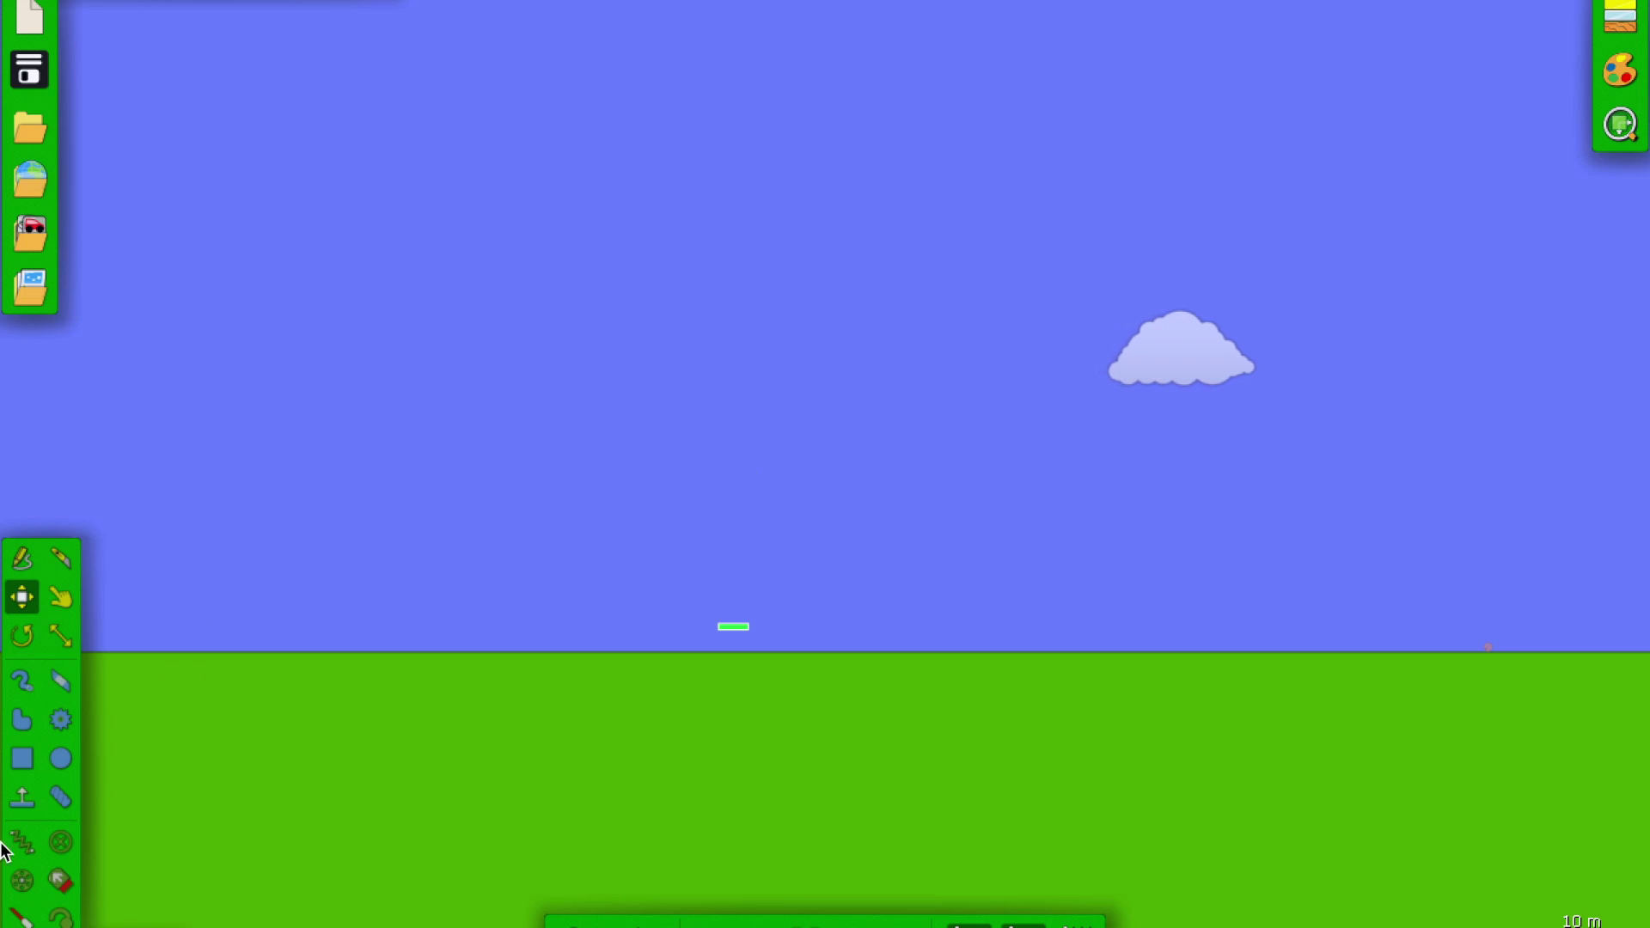
scroll(409, 691, "up", 5)
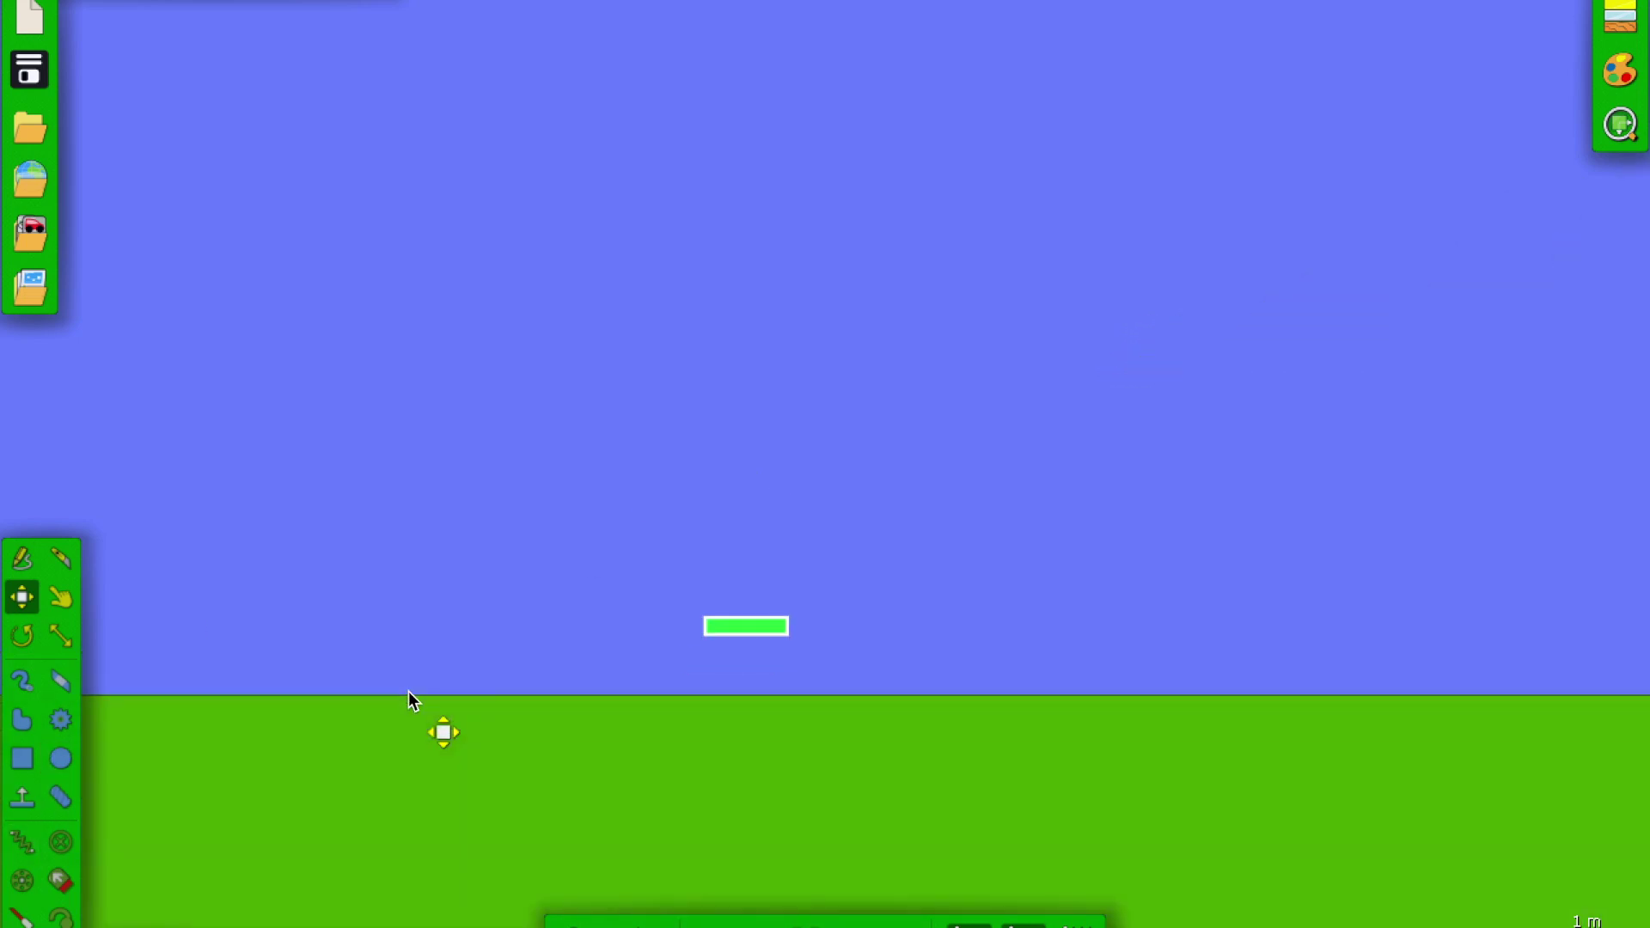
left_click(41, 752)
left_click_drag(903, 565, 740, 600)
key("ctrl+z")
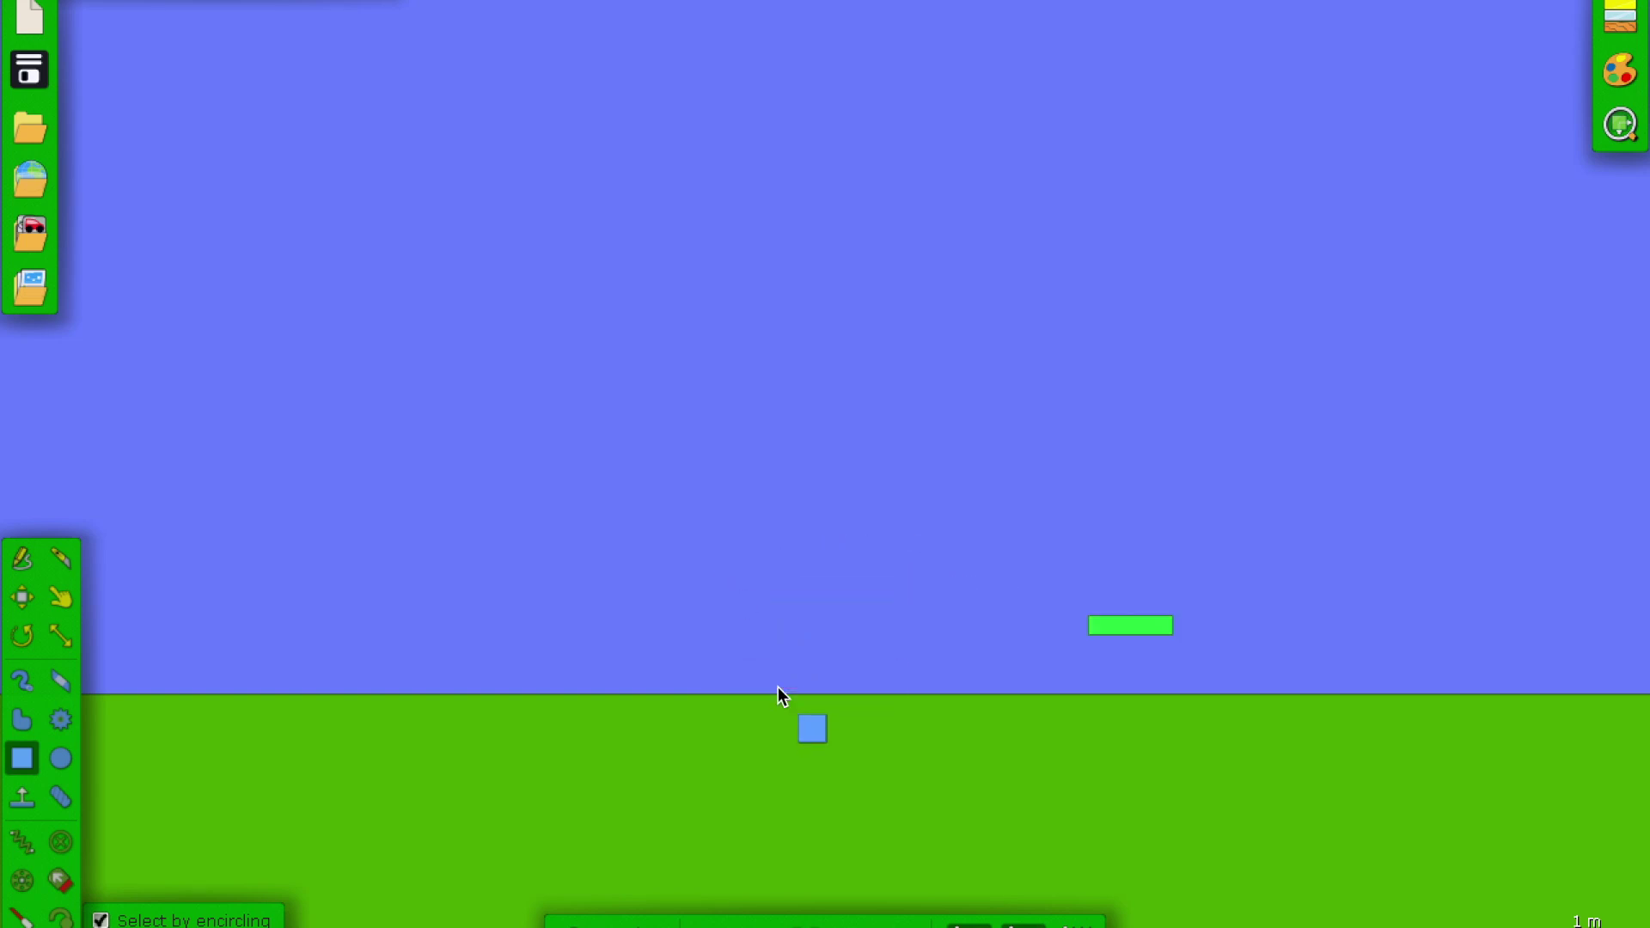
Set the platform's material restitution to 0
right_click(1122, 629)
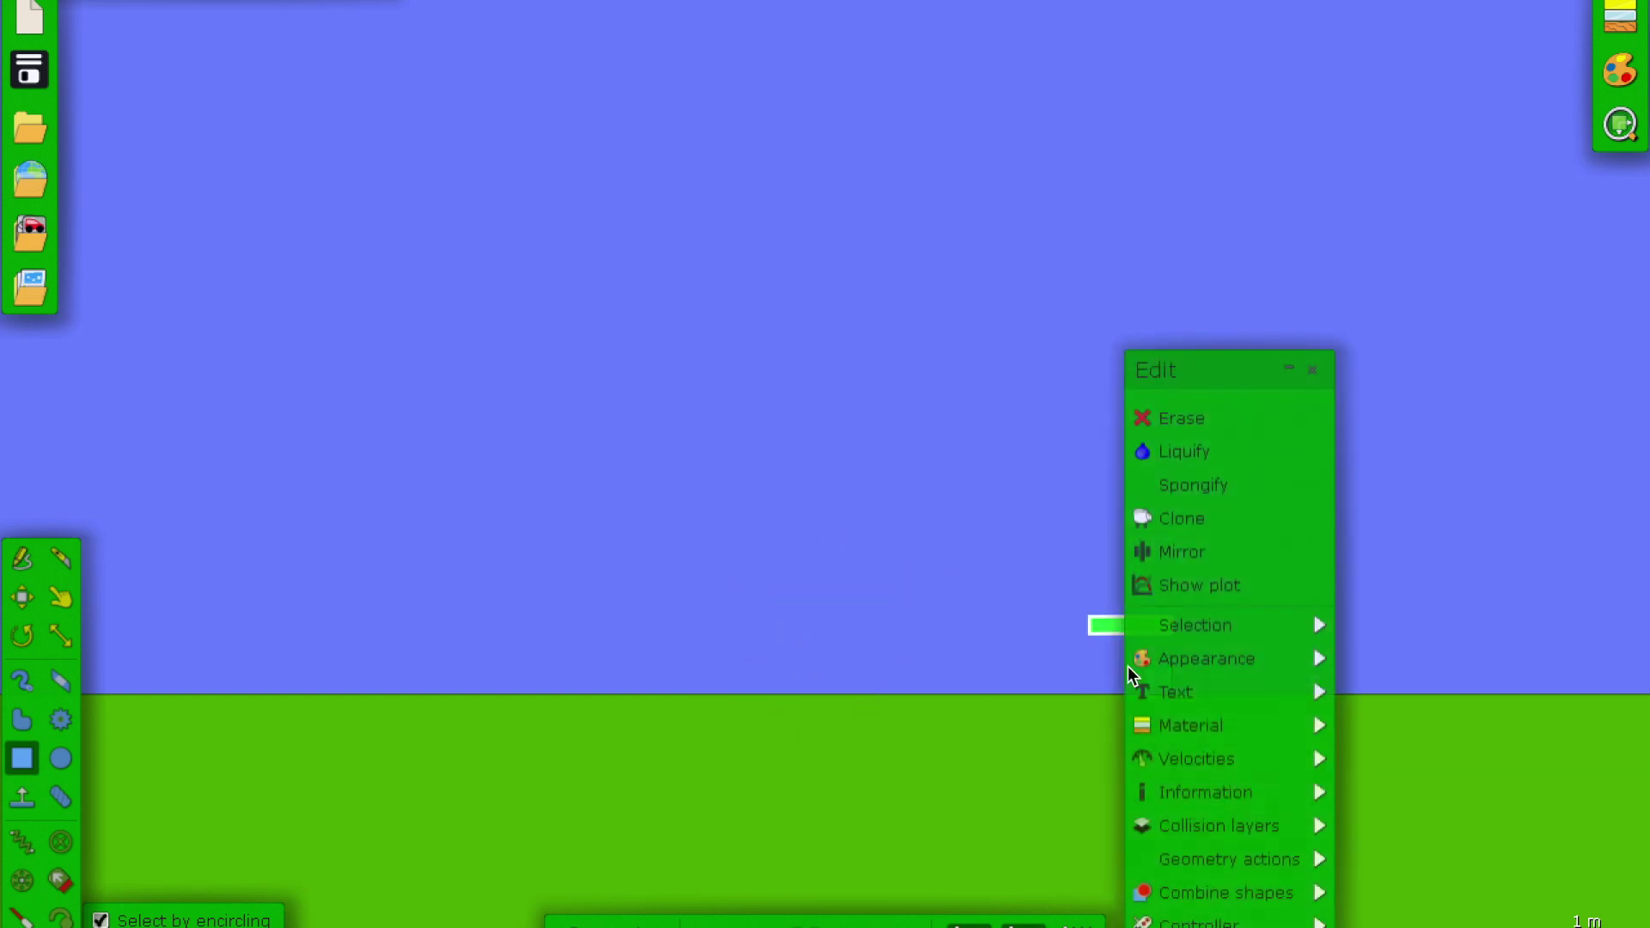
mouse_move(1154, 760)
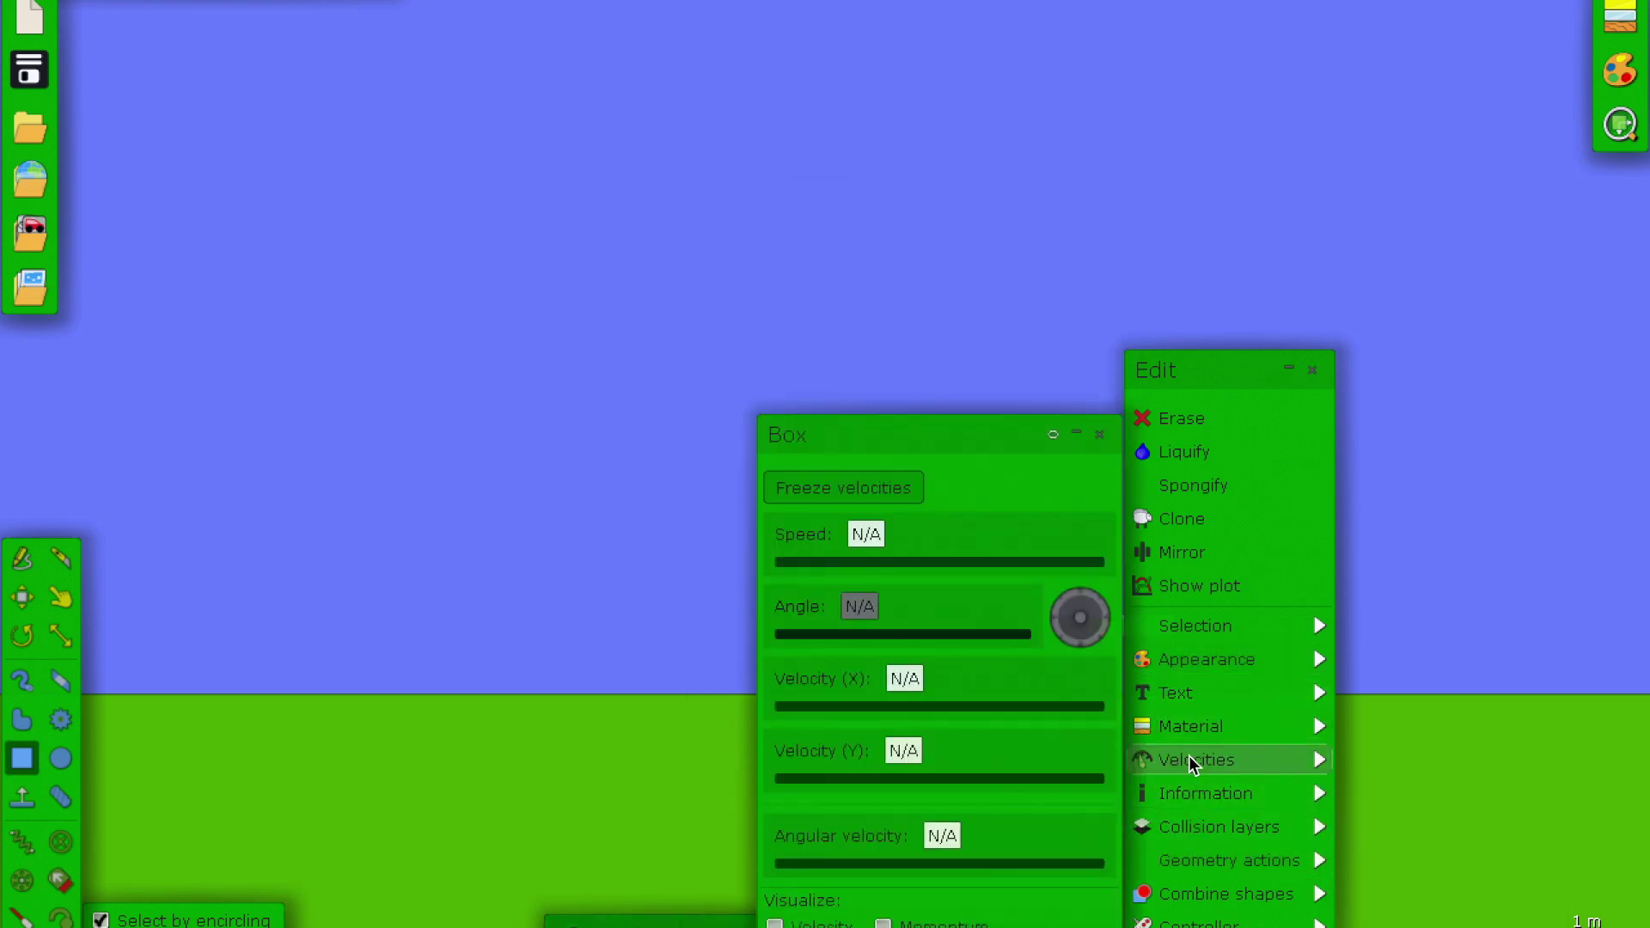
mouse_move(1191, 728)
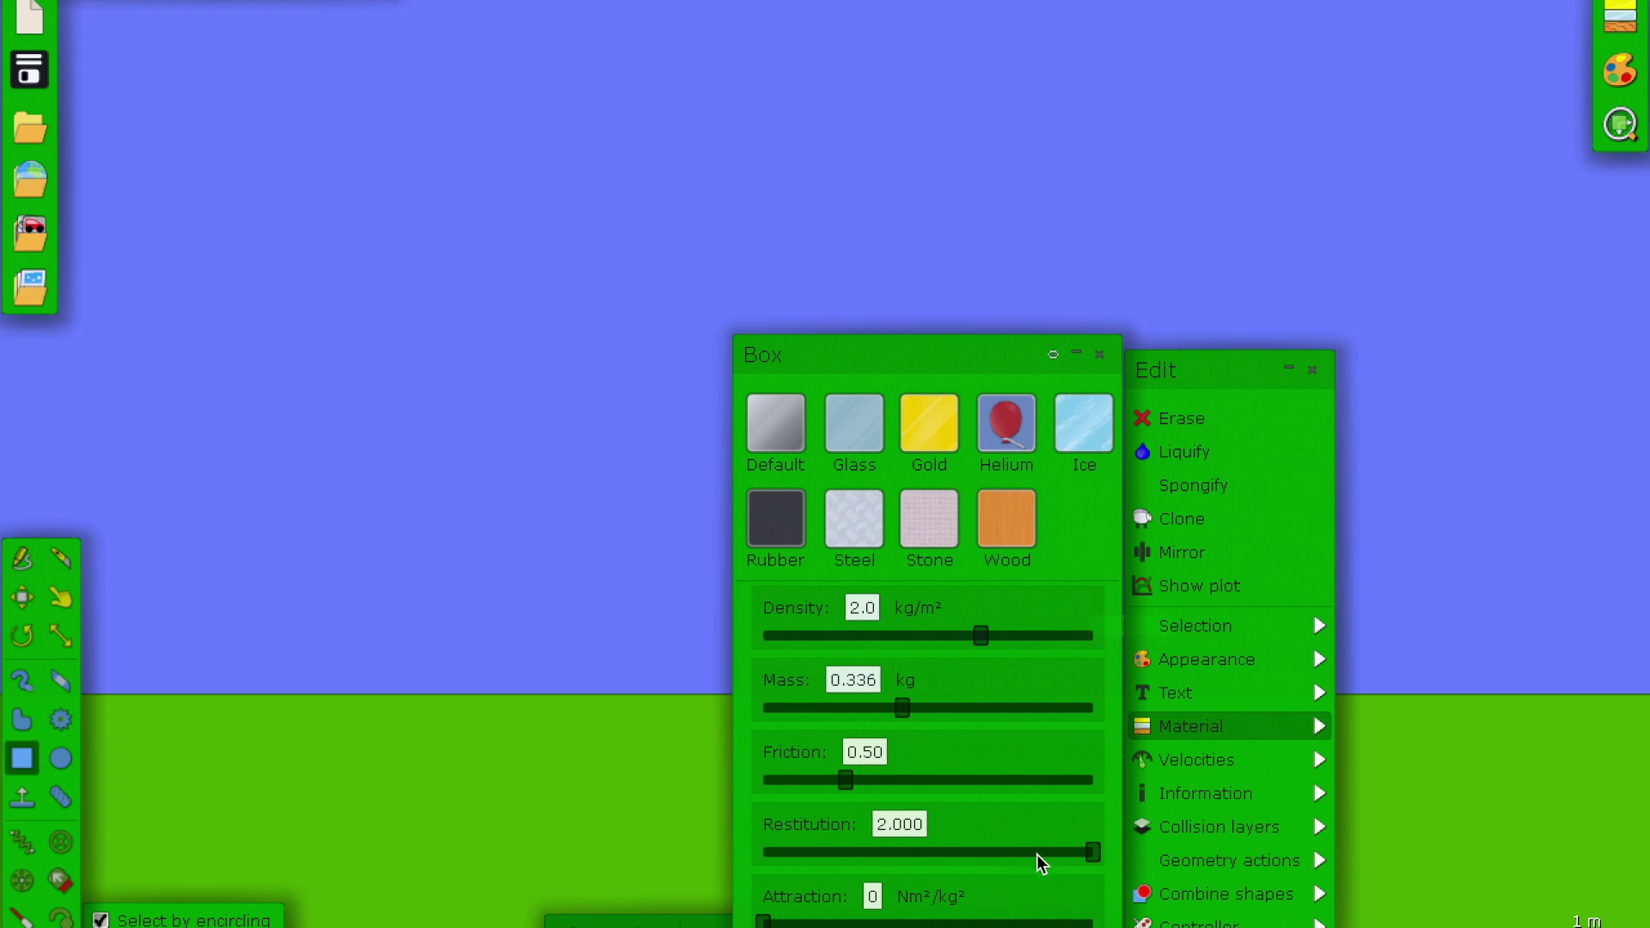
left_click_drag(1037, 854, 757, 855)
left_click(1100, 355)
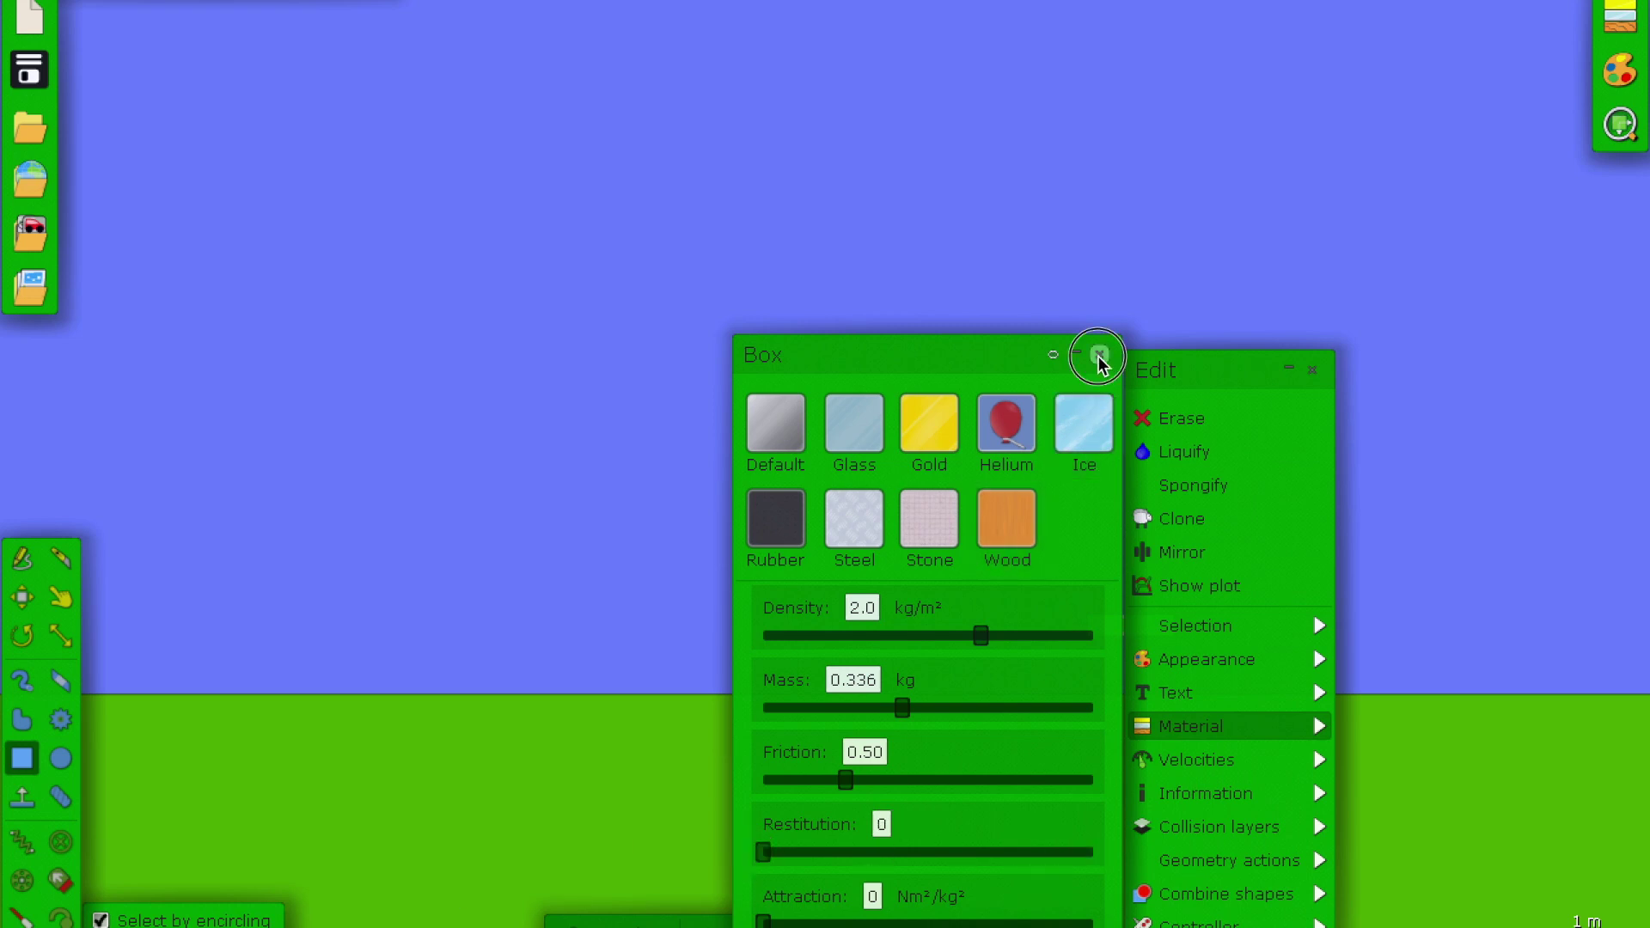
left_click(1313, 369)
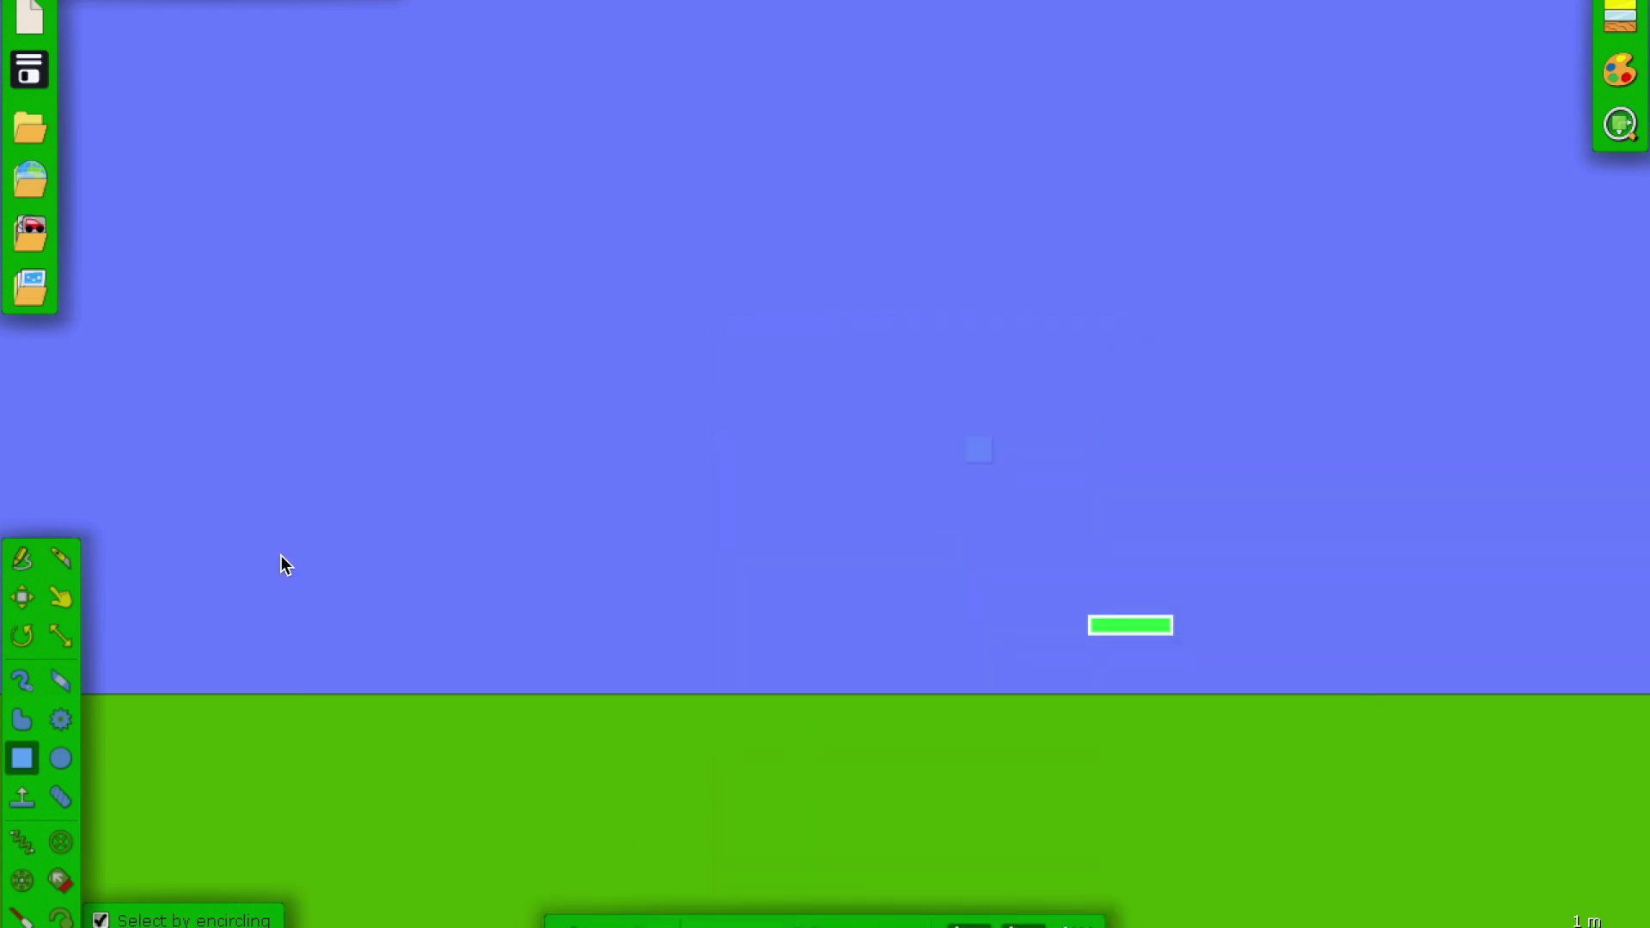
Draw a small box above the platform, let it fall onto the surface, then delete it
scroll(740, 791, "right", 3)
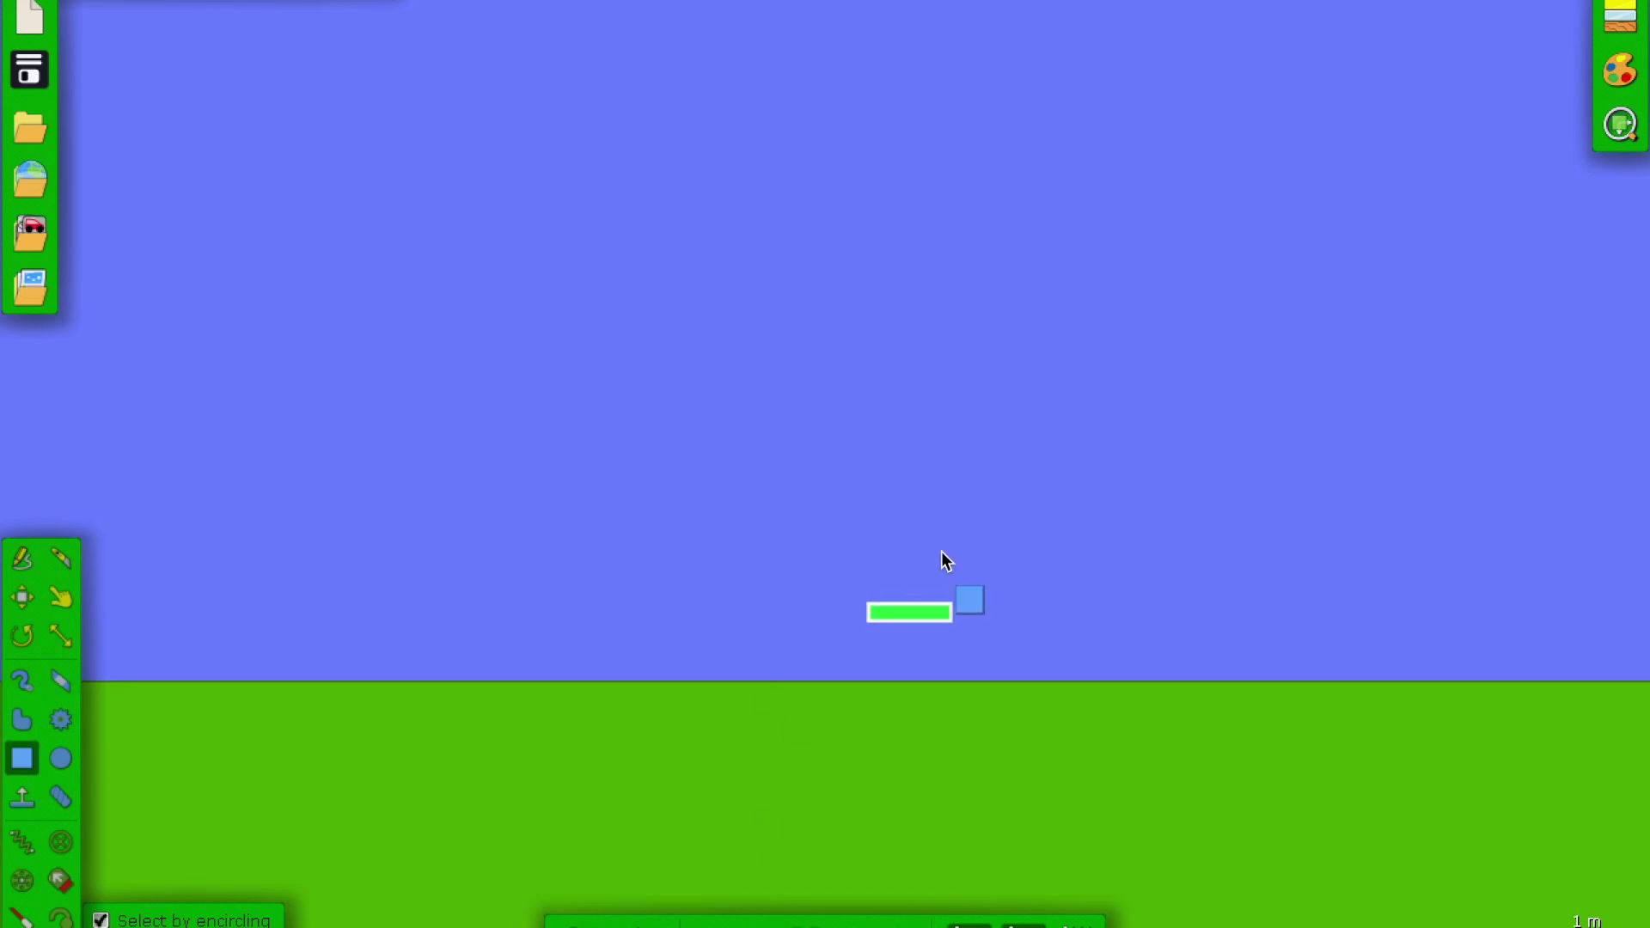
left_click_drag(934, 494, 922, 510)
left_click(927, 593)
key("Delete")
Set the platform's onCollide script to (e)=>{e.other.vel = [0,10]}
right_click(880, 611)
left_click(905, 635)
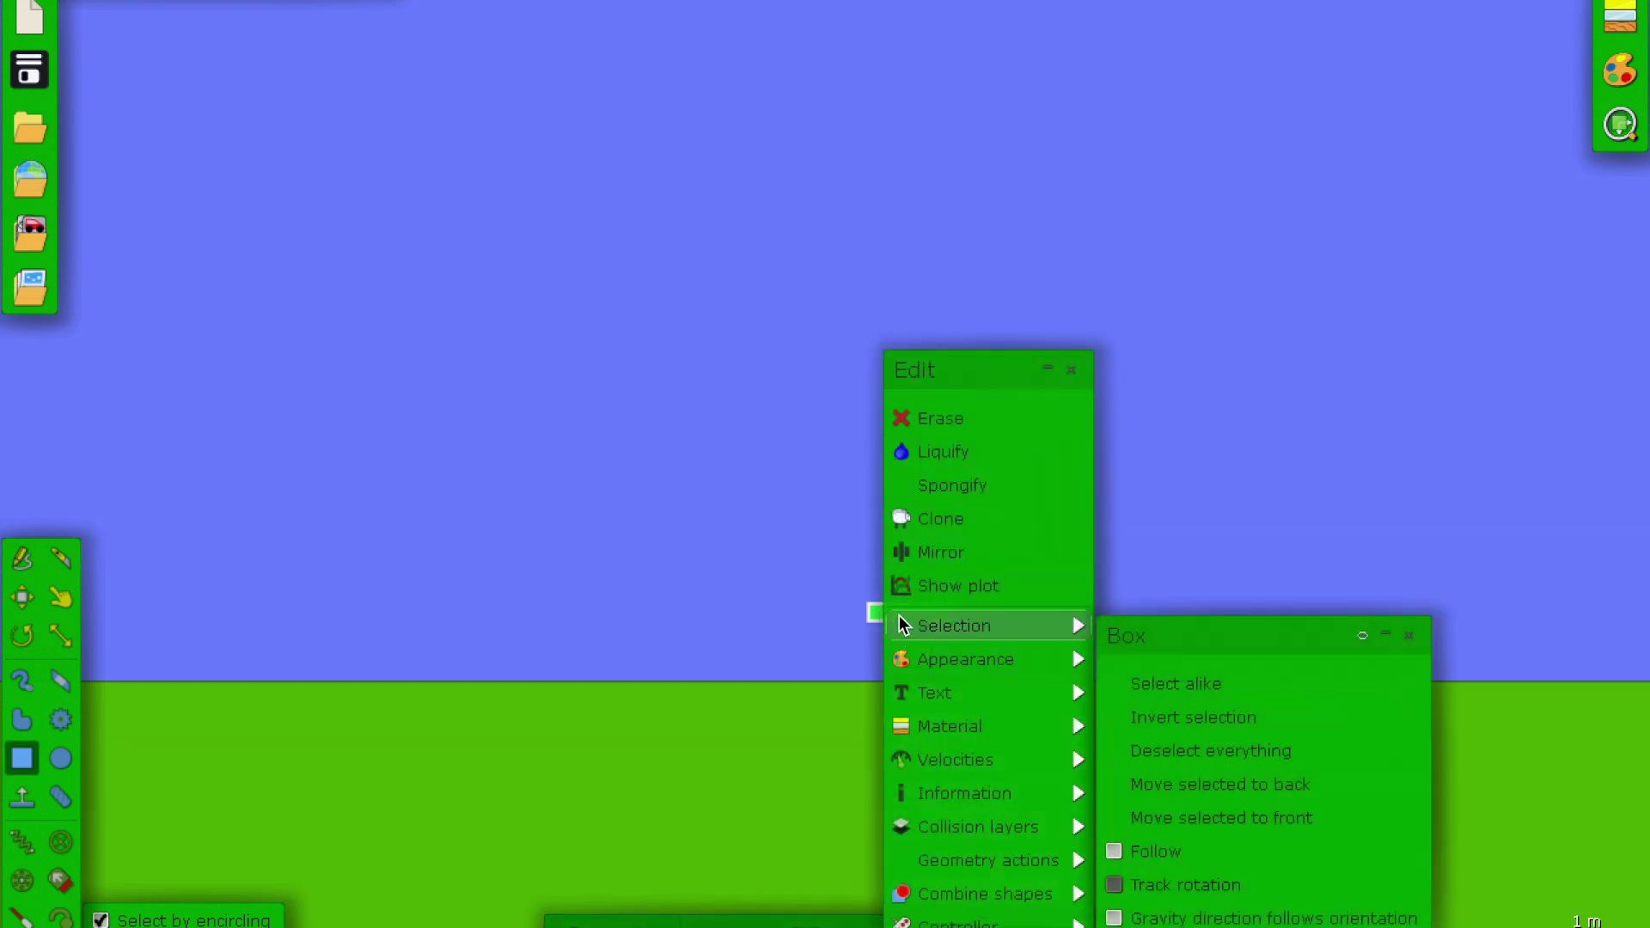
left_click(911, 926)
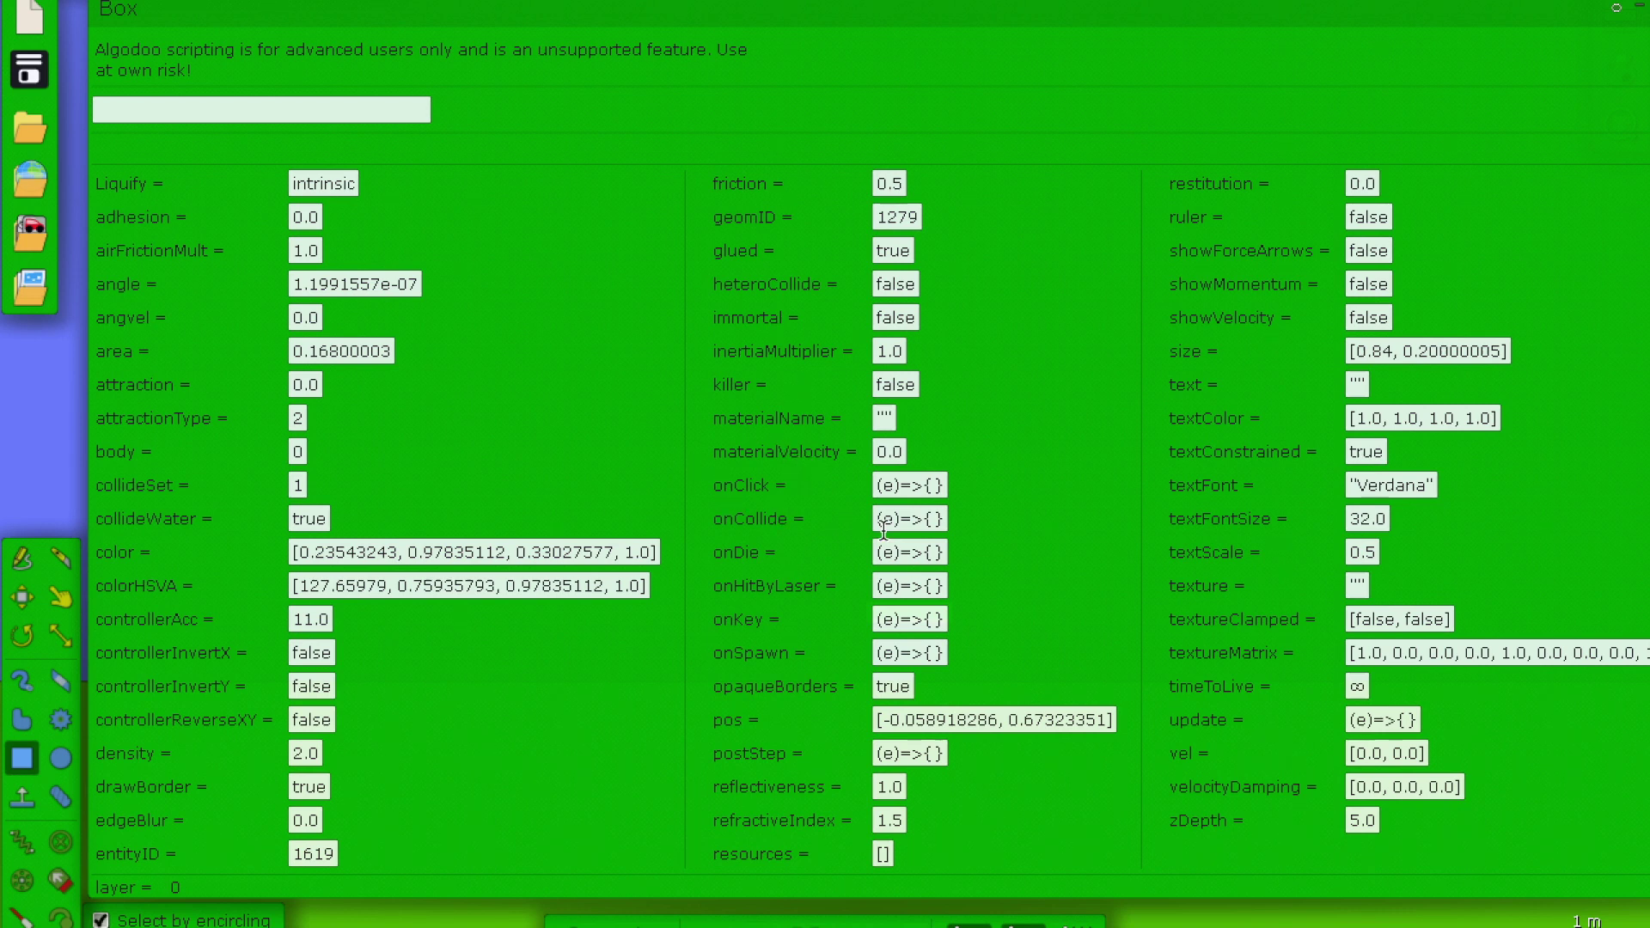
left_click(934, 519)
type("e.other")
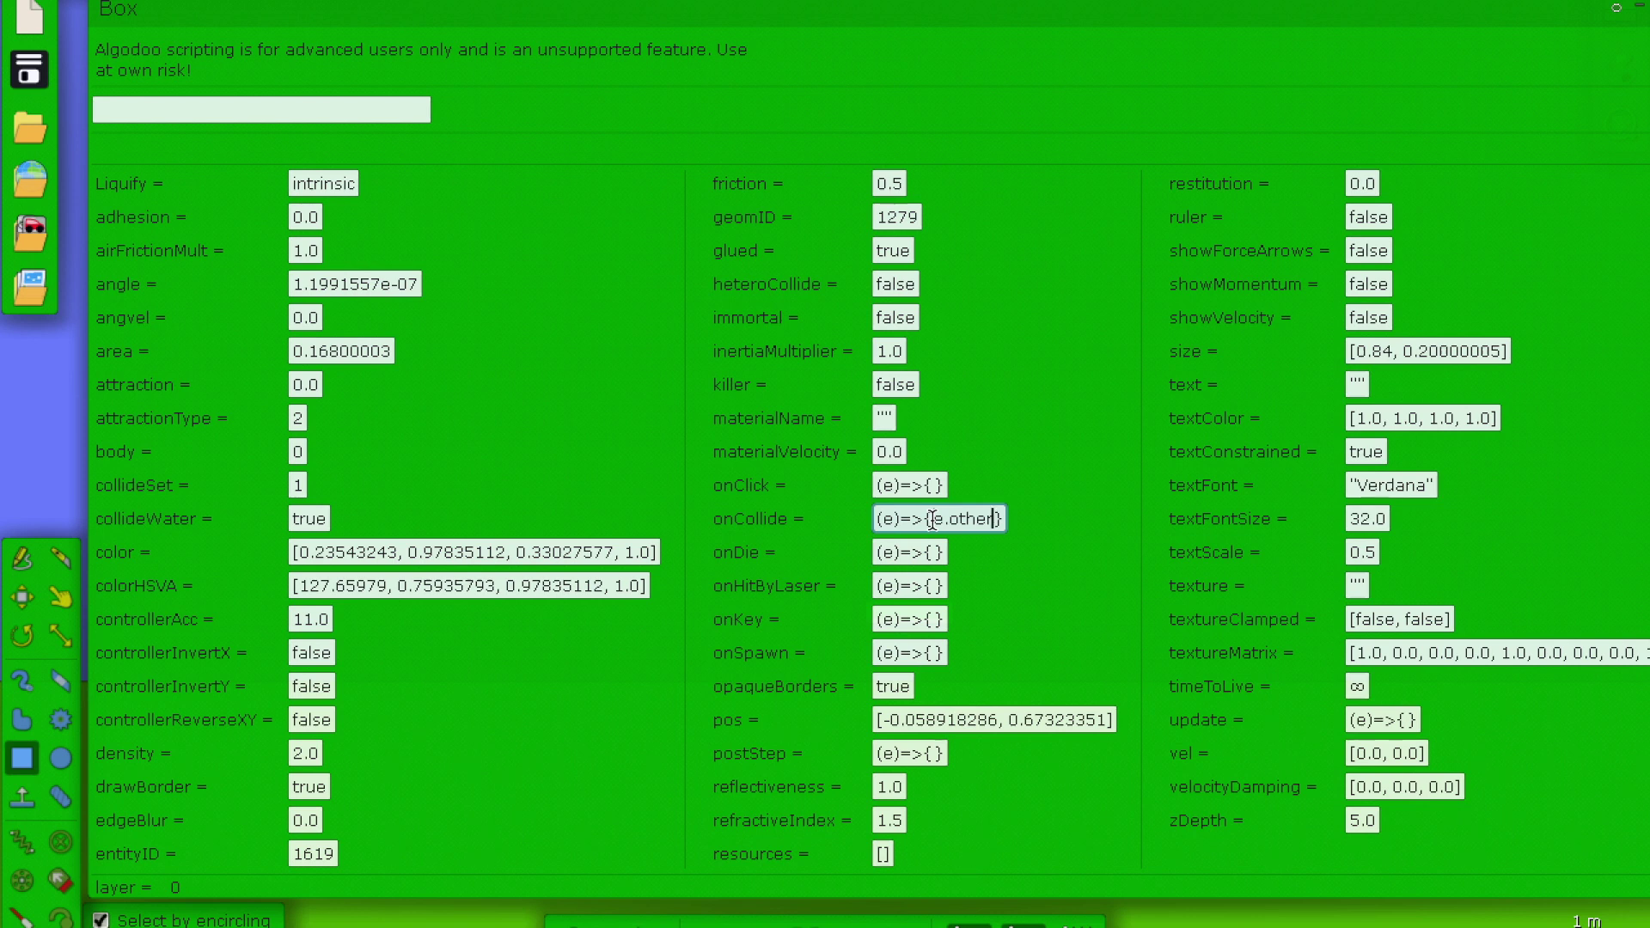
type(".vel = [")
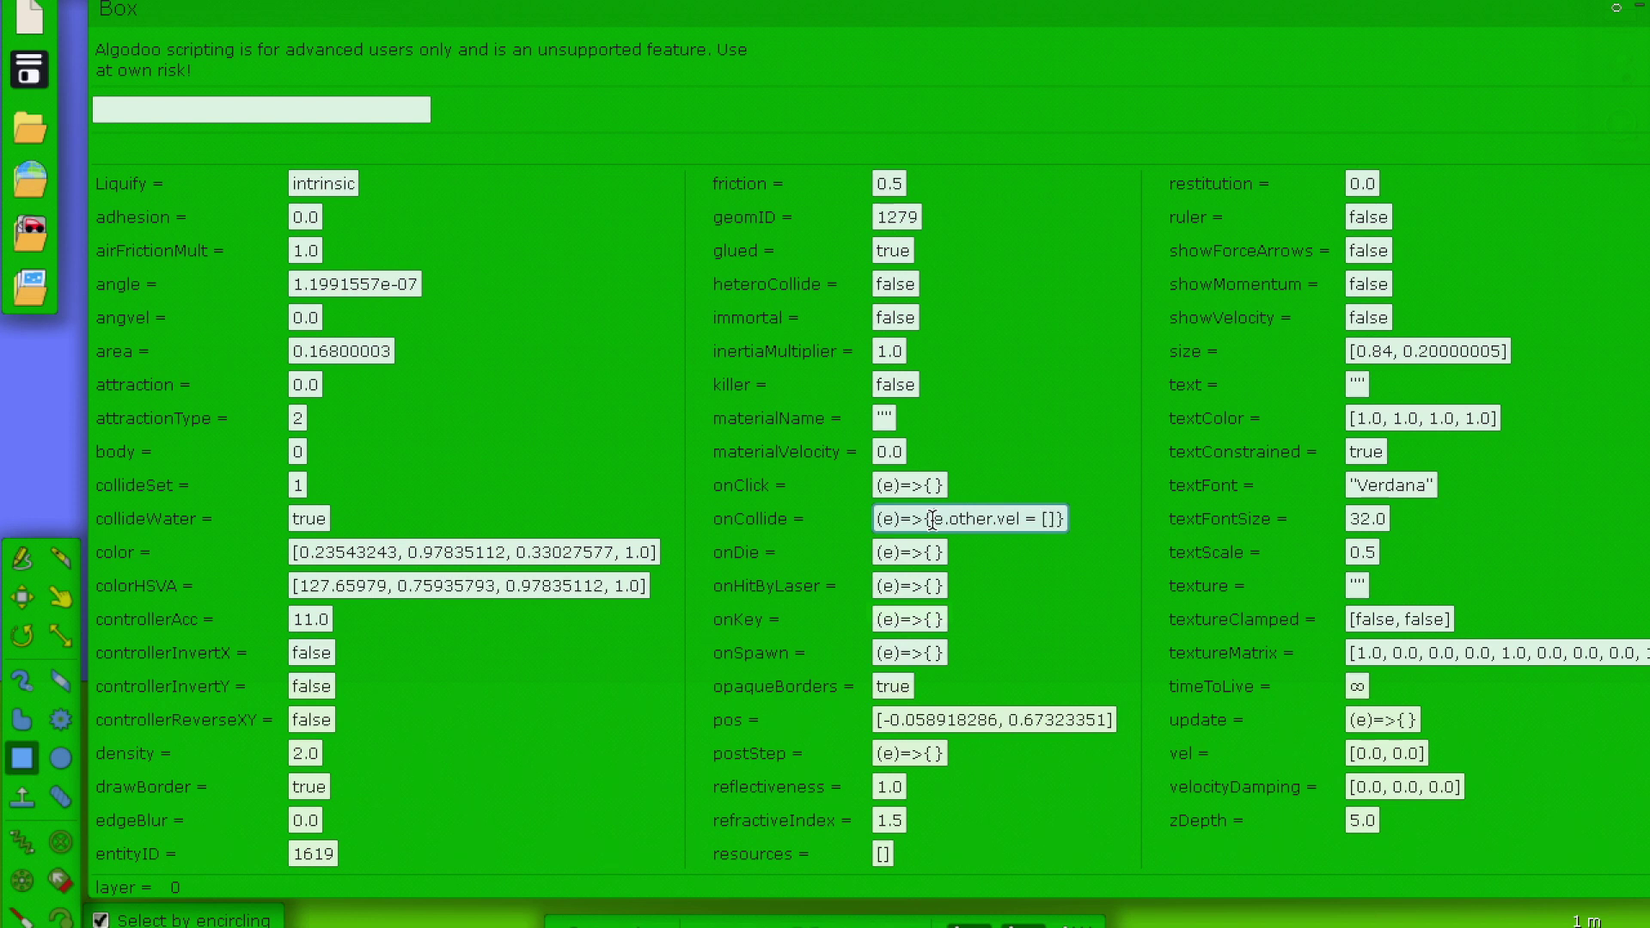
type("0,10")
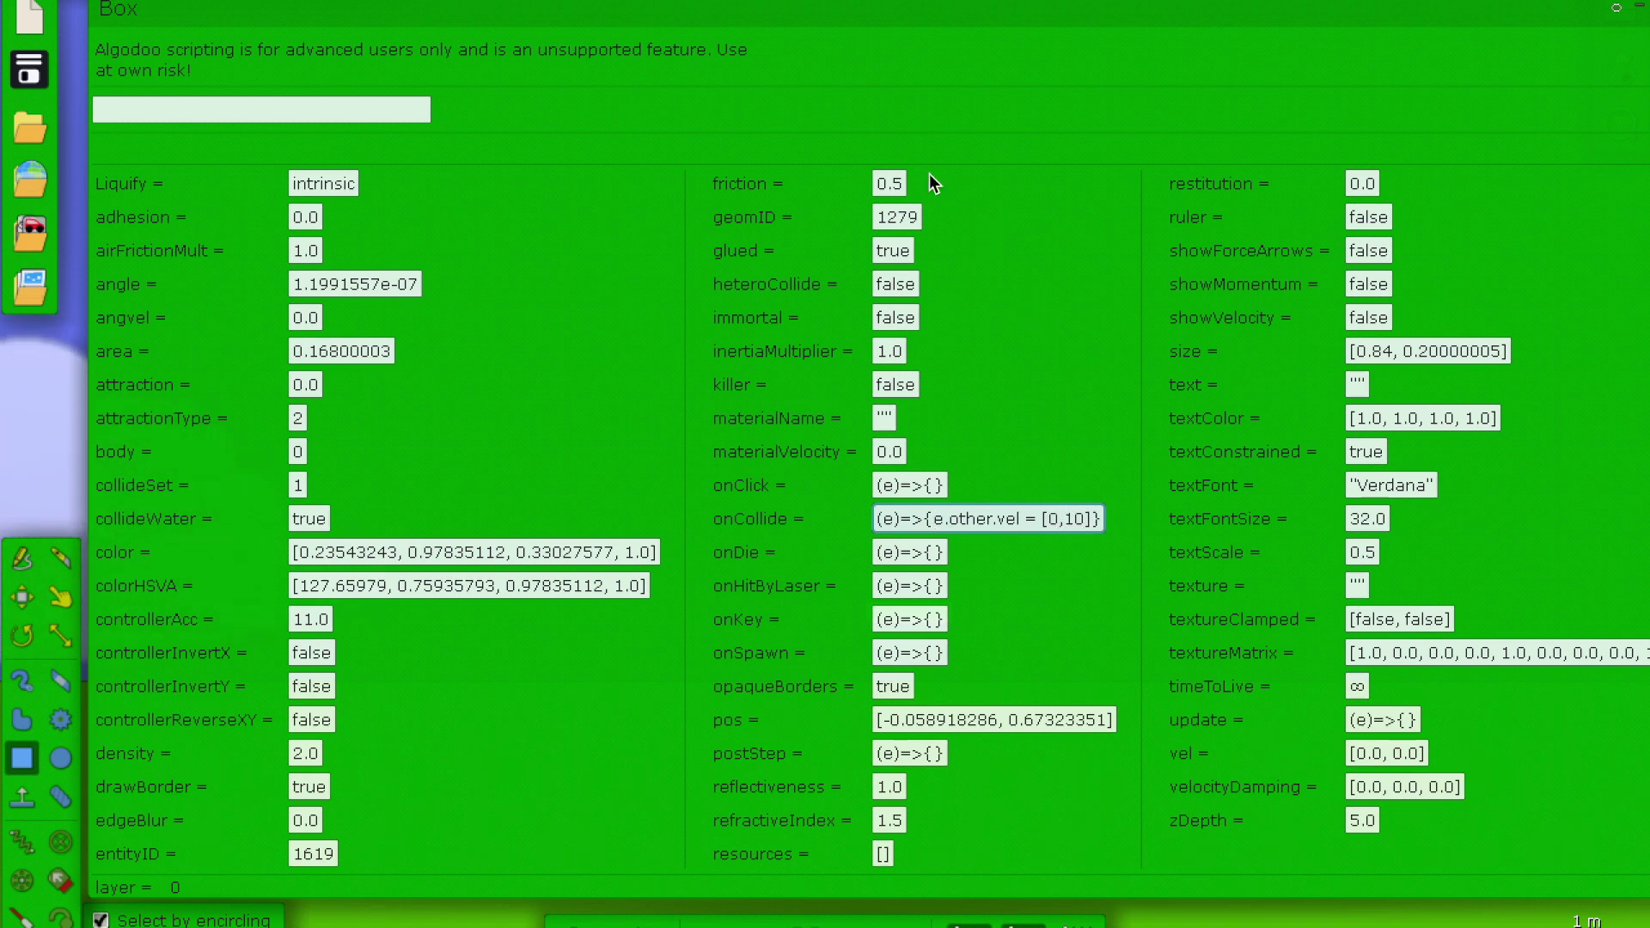
key("Return")
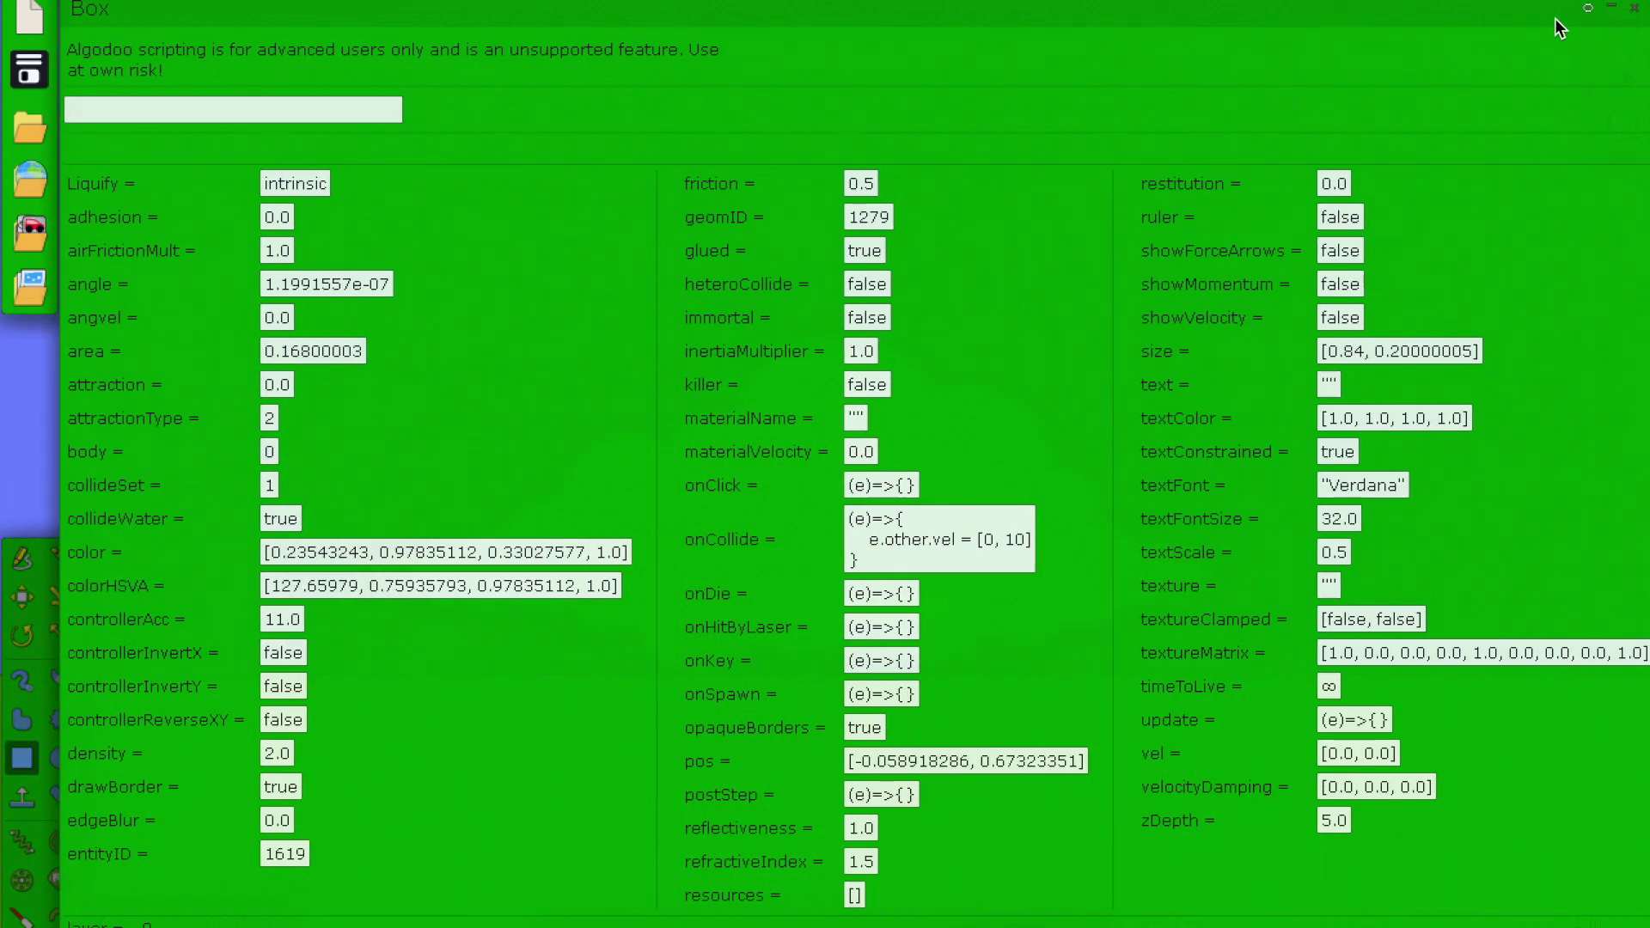
Close the platform's script properties and draw a small box above the platform to fall onto it
left_click(1616, 8)
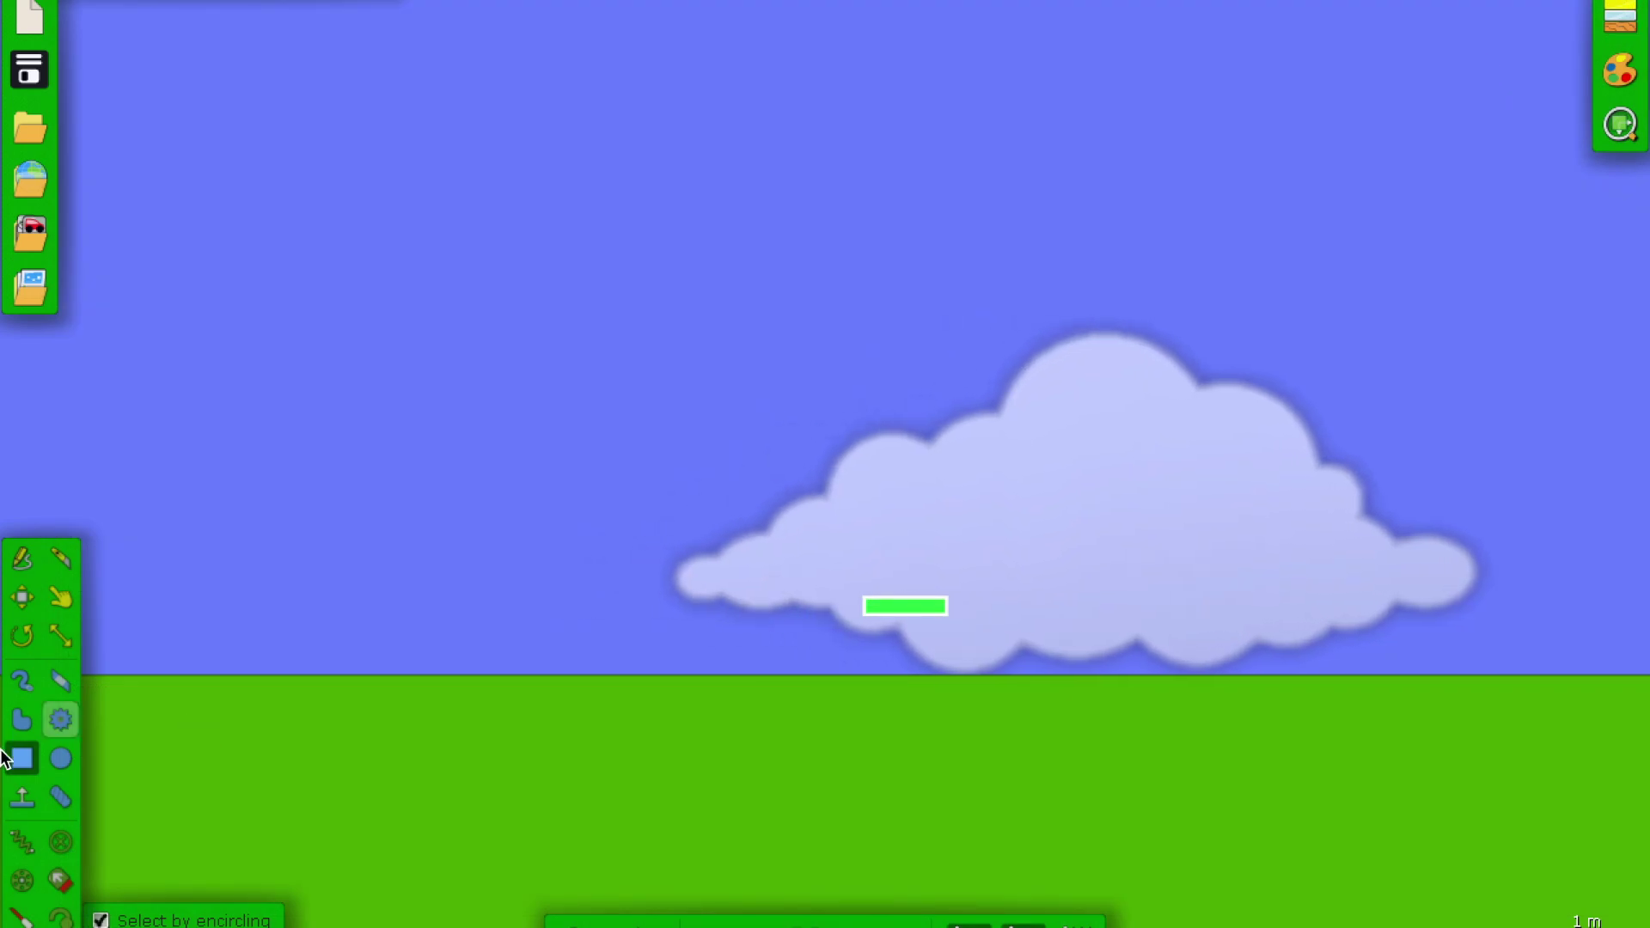
left_click_drag(919, 410, 906, 431)
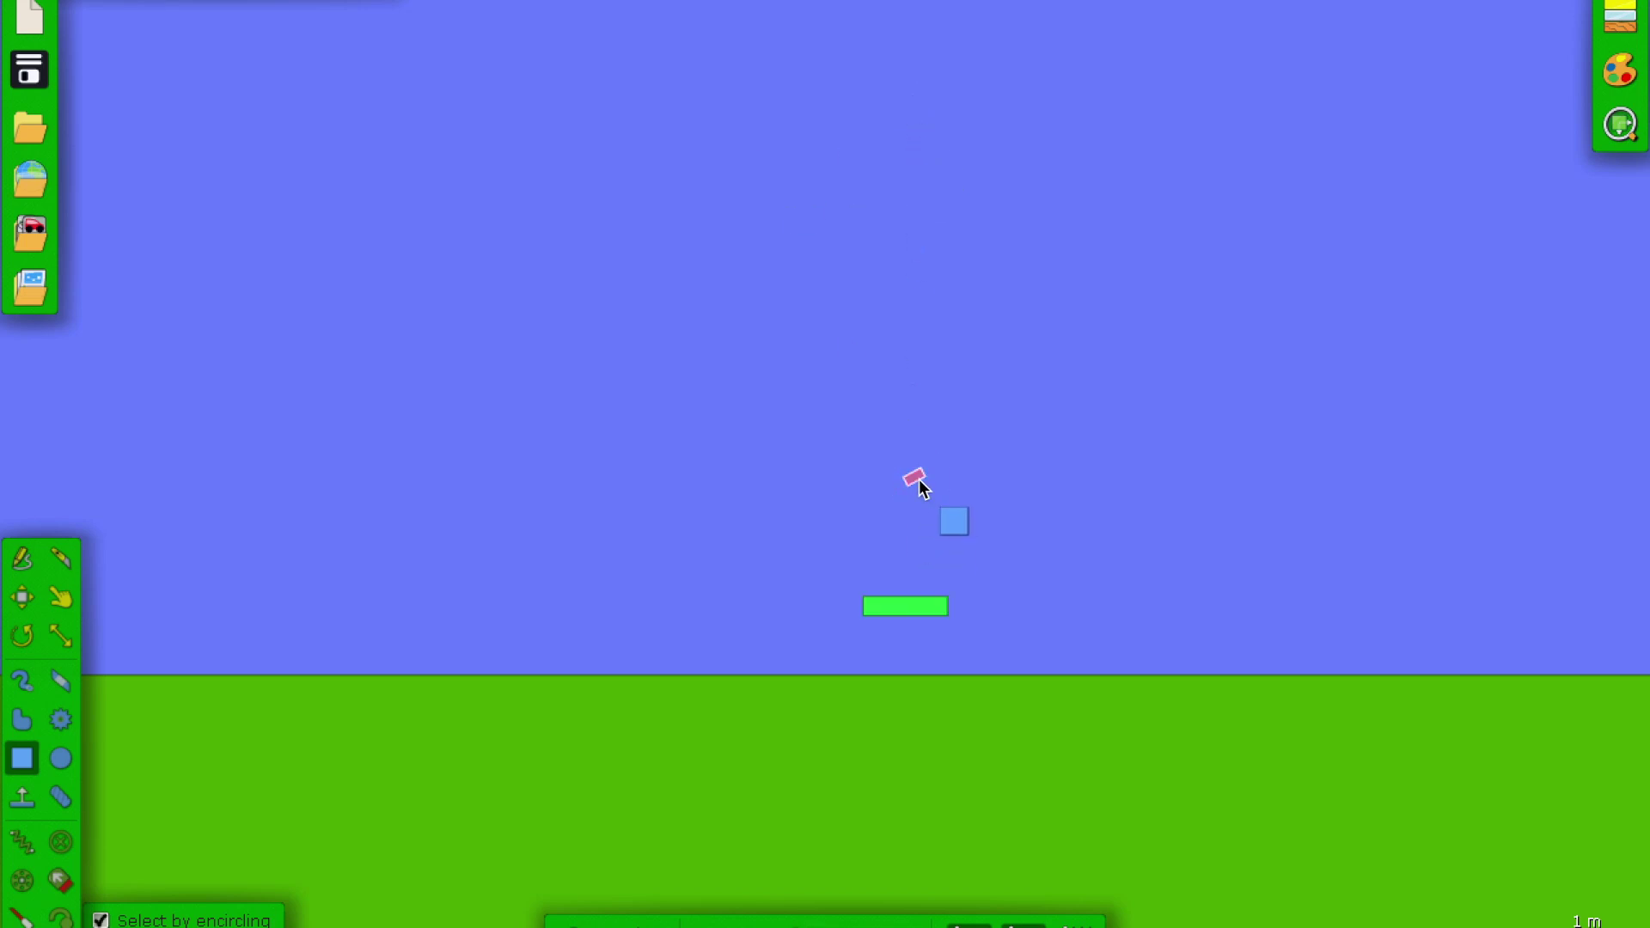
Review the platform's restitution and onCollide script, then draw a larger box and a small narrow box above the platform
right_click(885, 602)
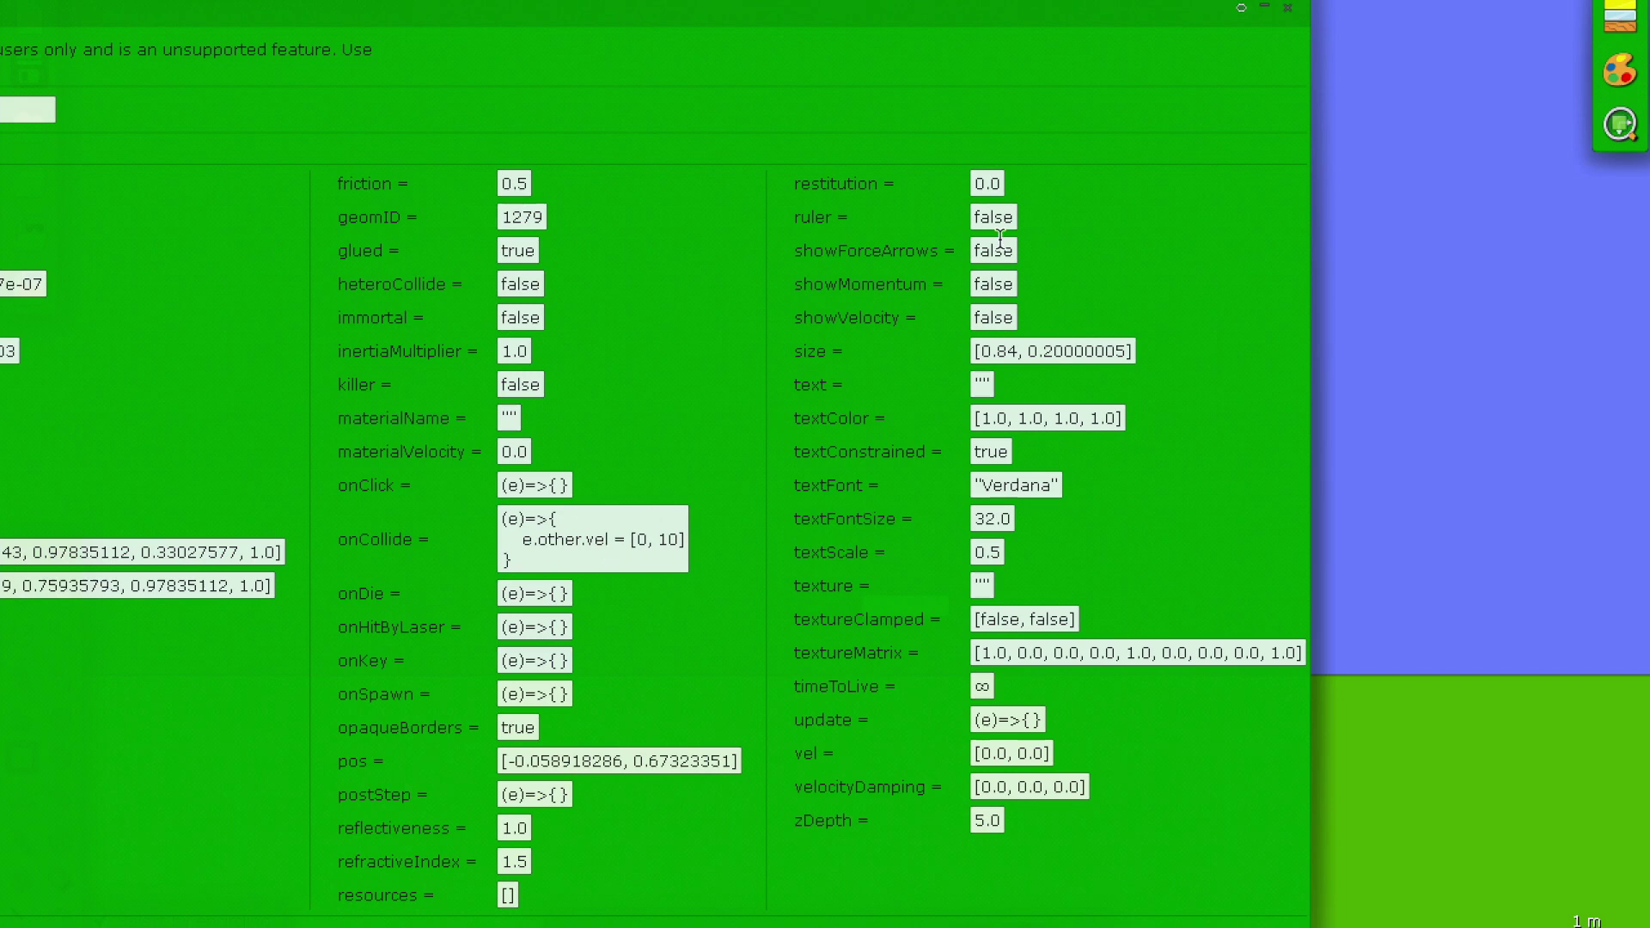
left_click(1291, 14)
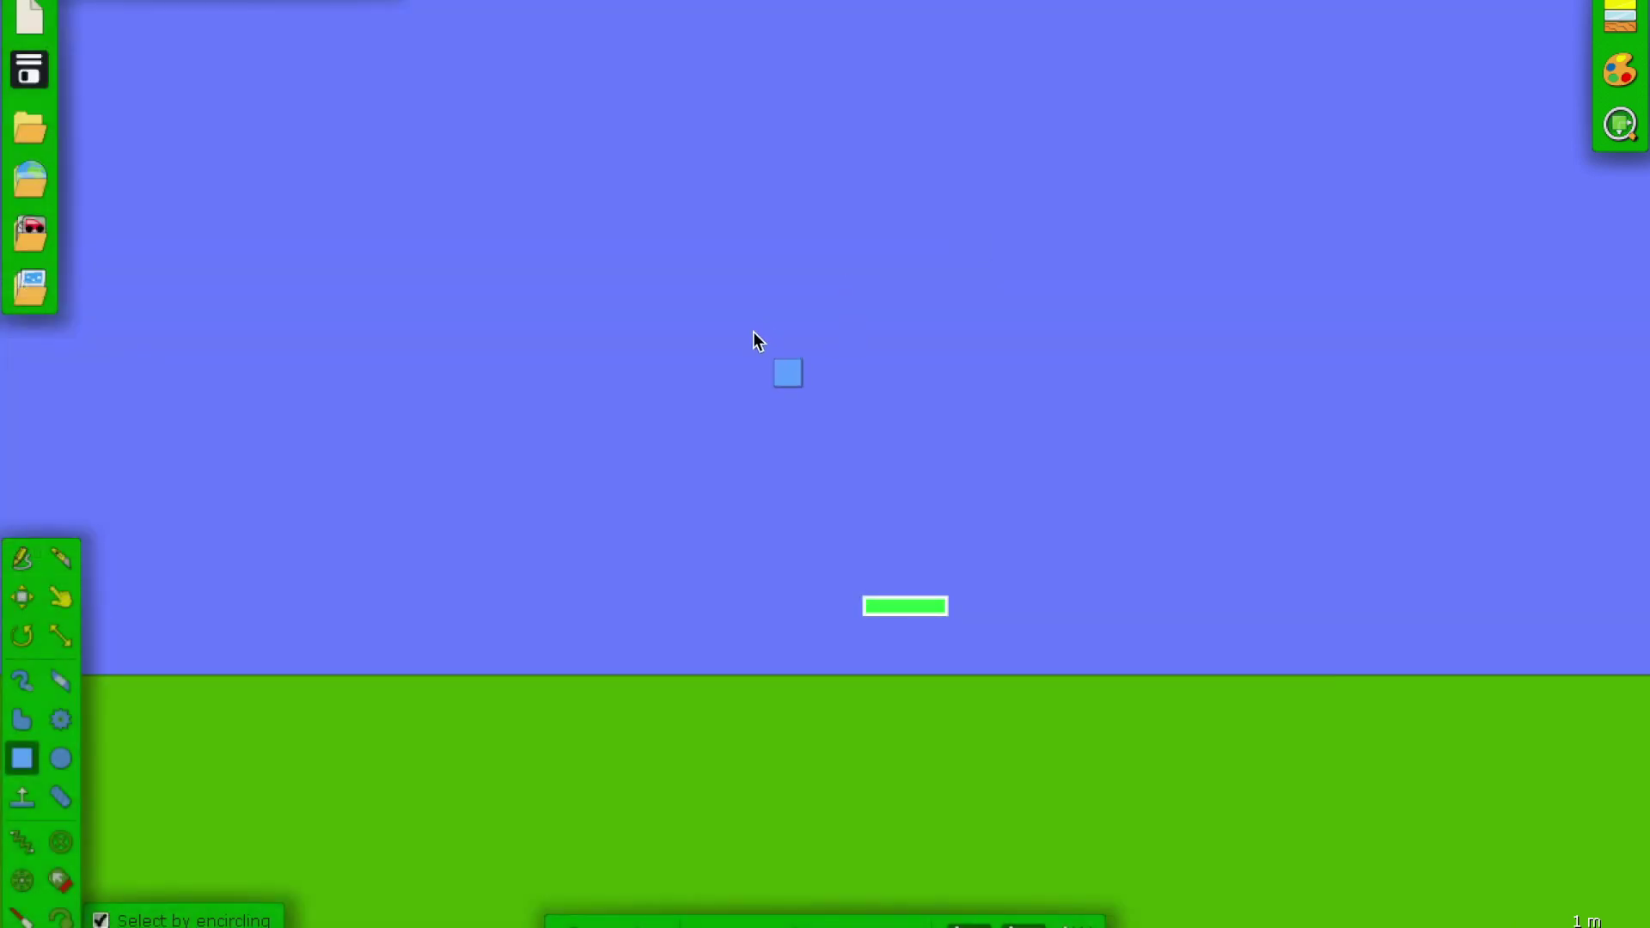
left_click_drag(947, 348, 875, 395)
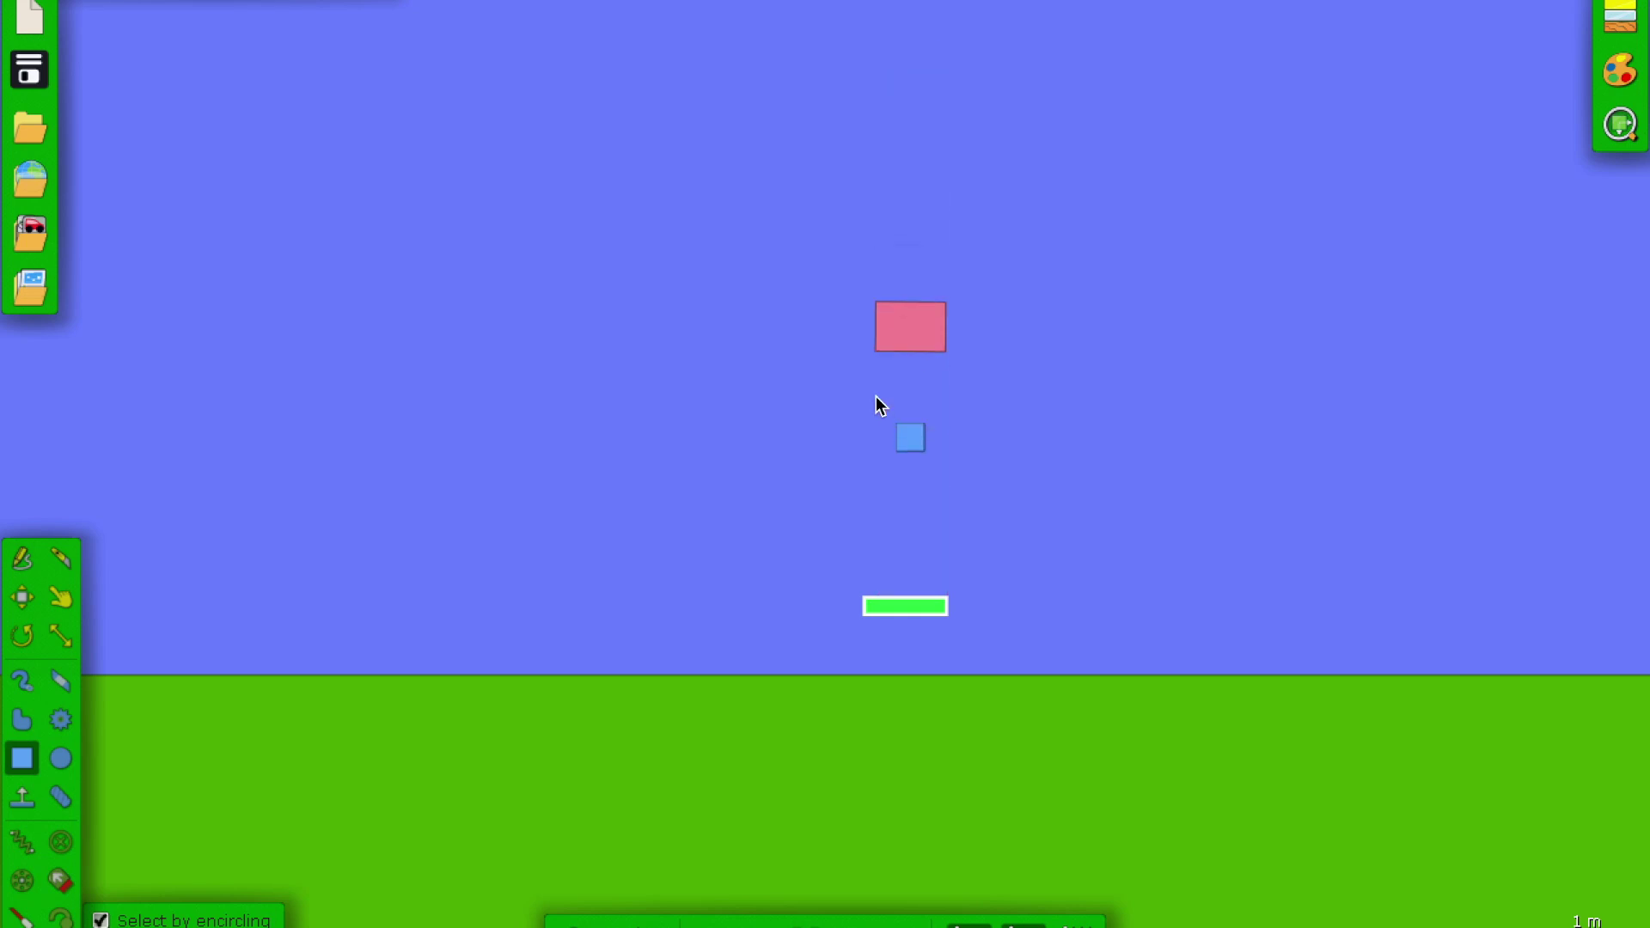
mouse_move(887, 266)
left_mouse_down()
mouse_move(912, 39)
mouse_move(894, 90)
left_mouse_up()
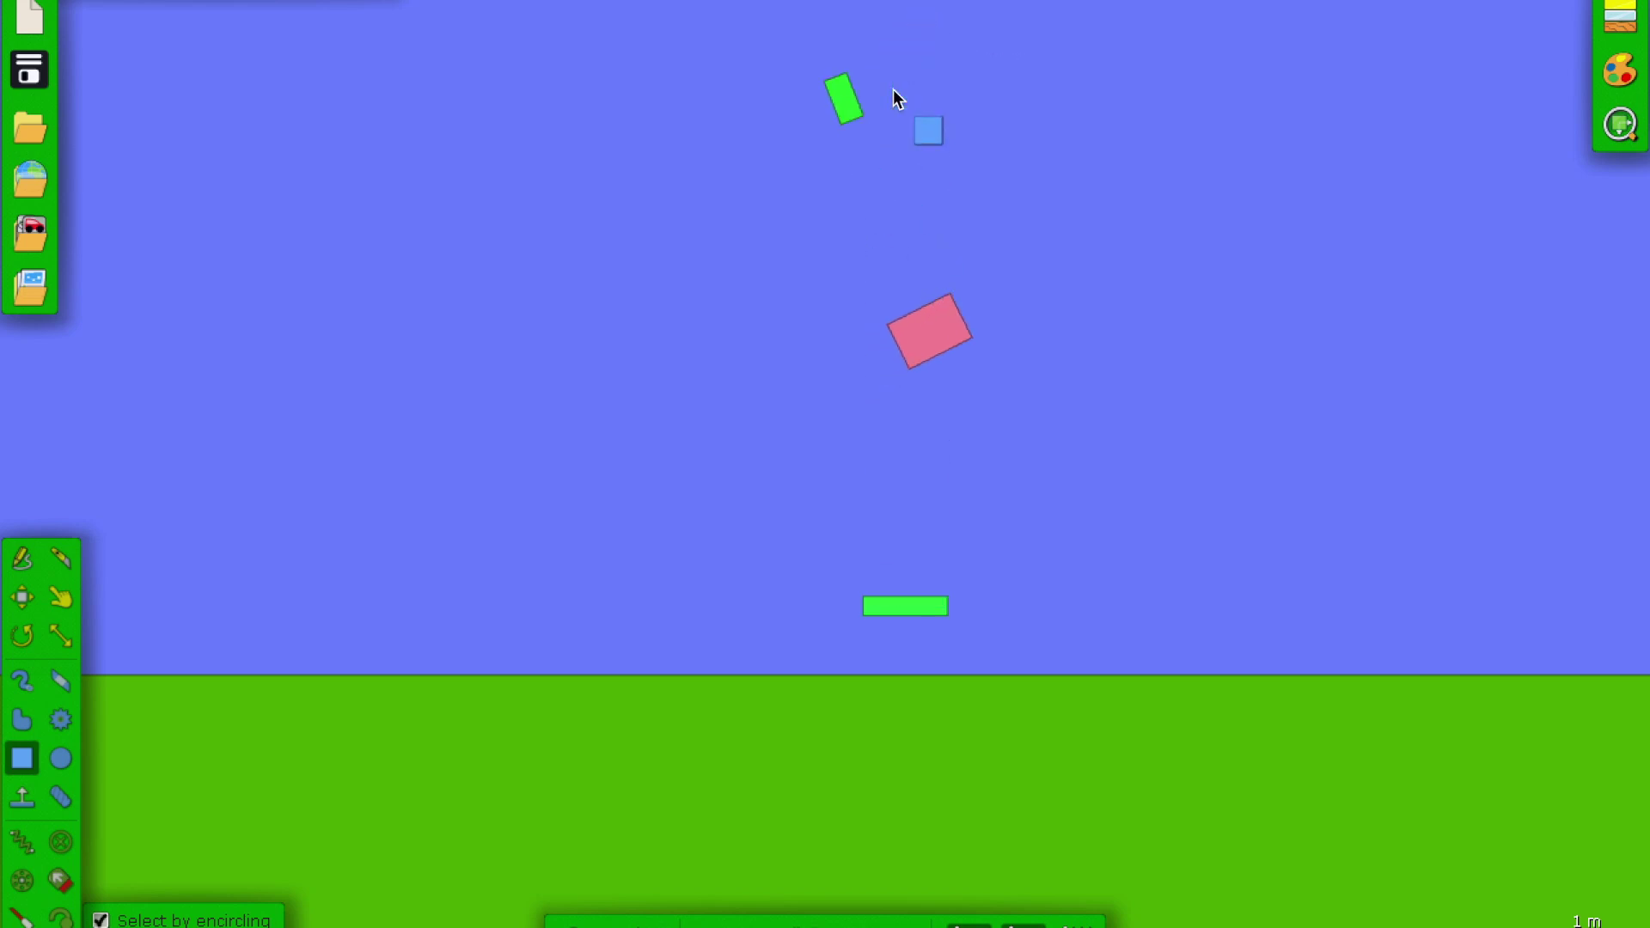